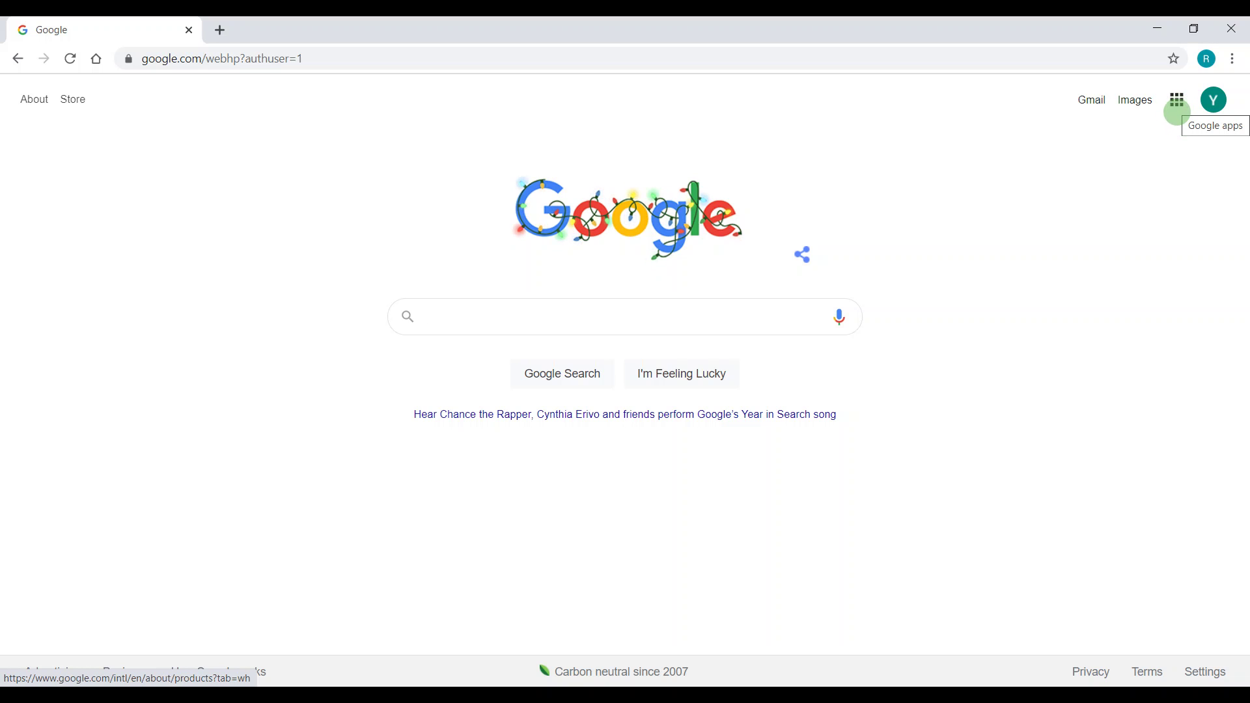
# Launch Google Slides from the Google apps grid in Chrome
pyautogui.click(1177, 112)
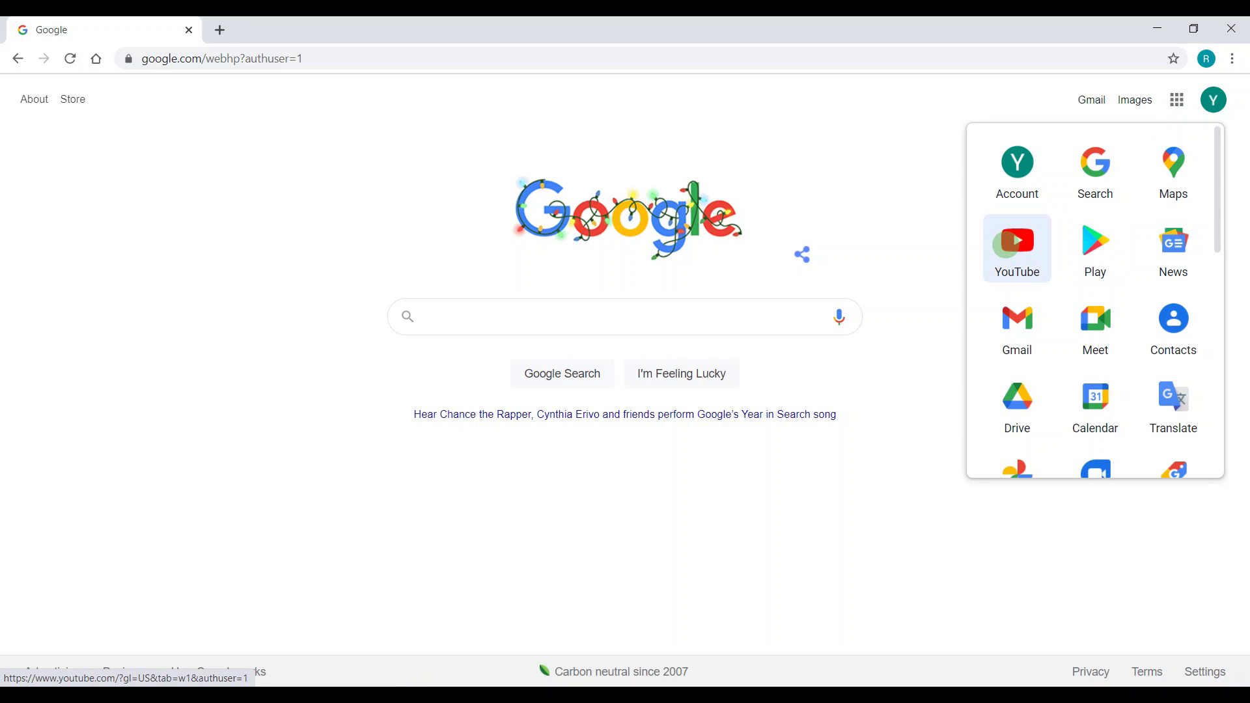
pyautogui.scroll(-6, 1009, 241)
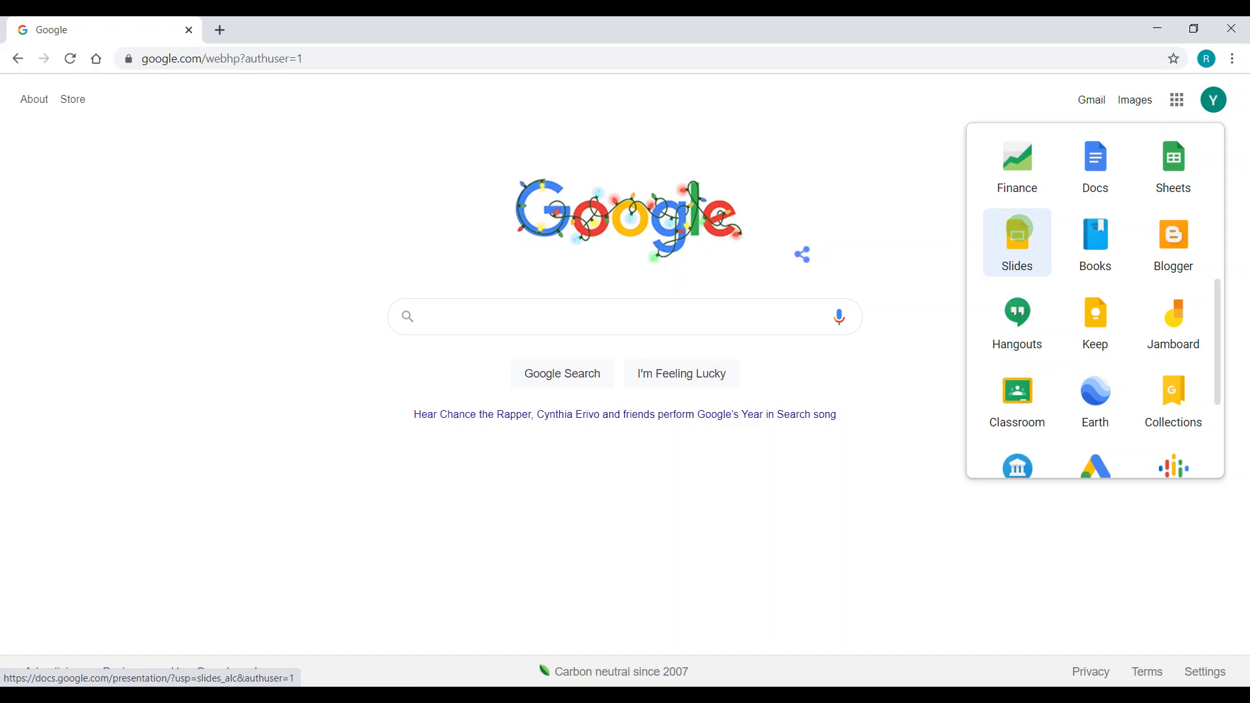
pyautogui.click(1017, 231)
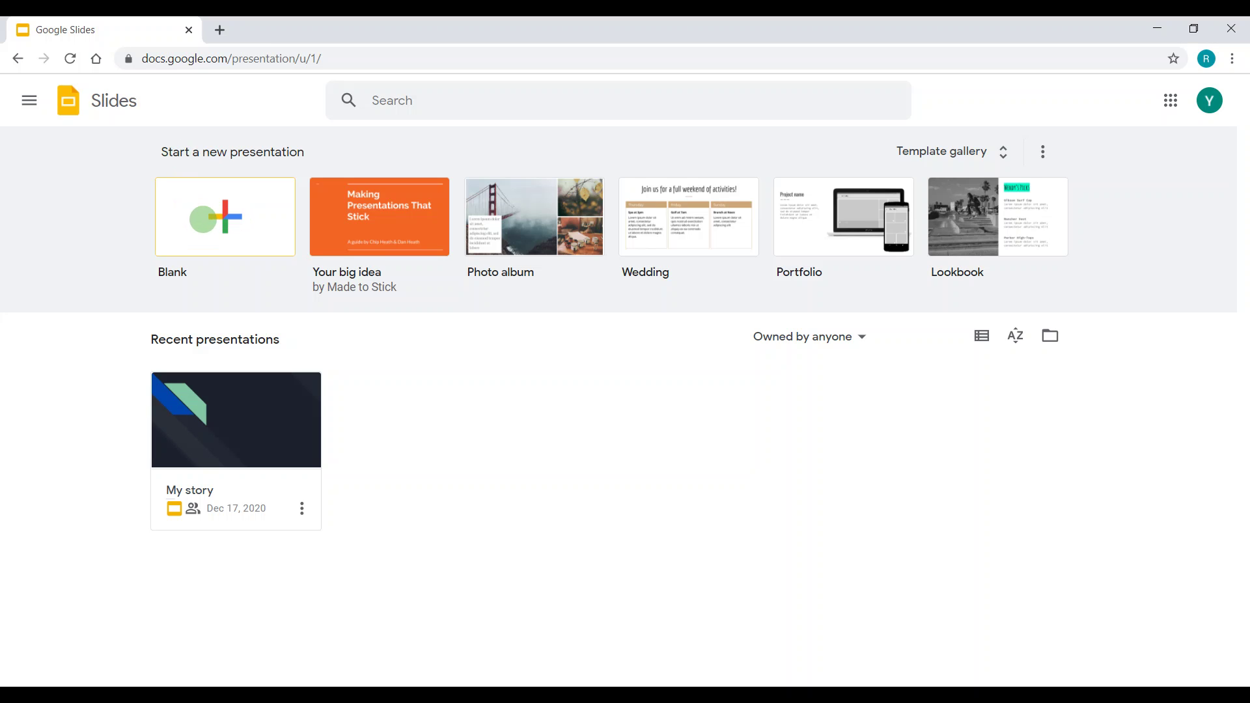
# Create a blank presentation and rename it 'bird flying!'
pyautogui.click(179, 182)
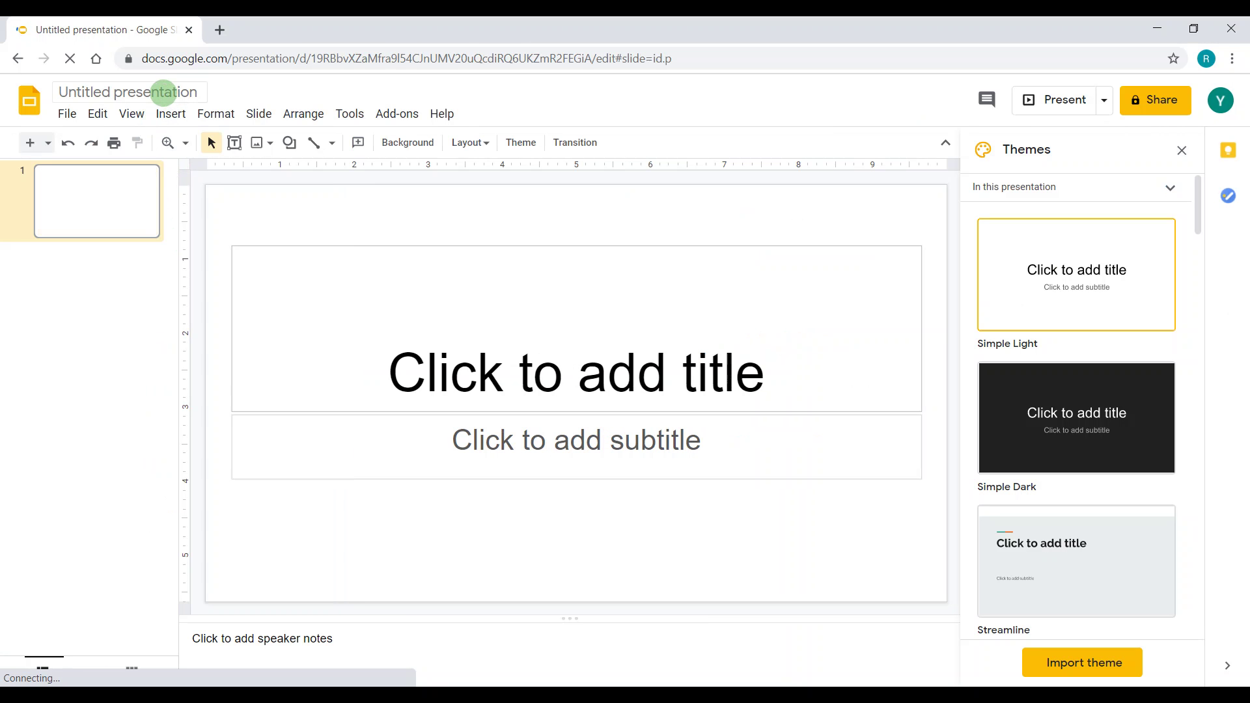
pyautogui.click(143, 95)
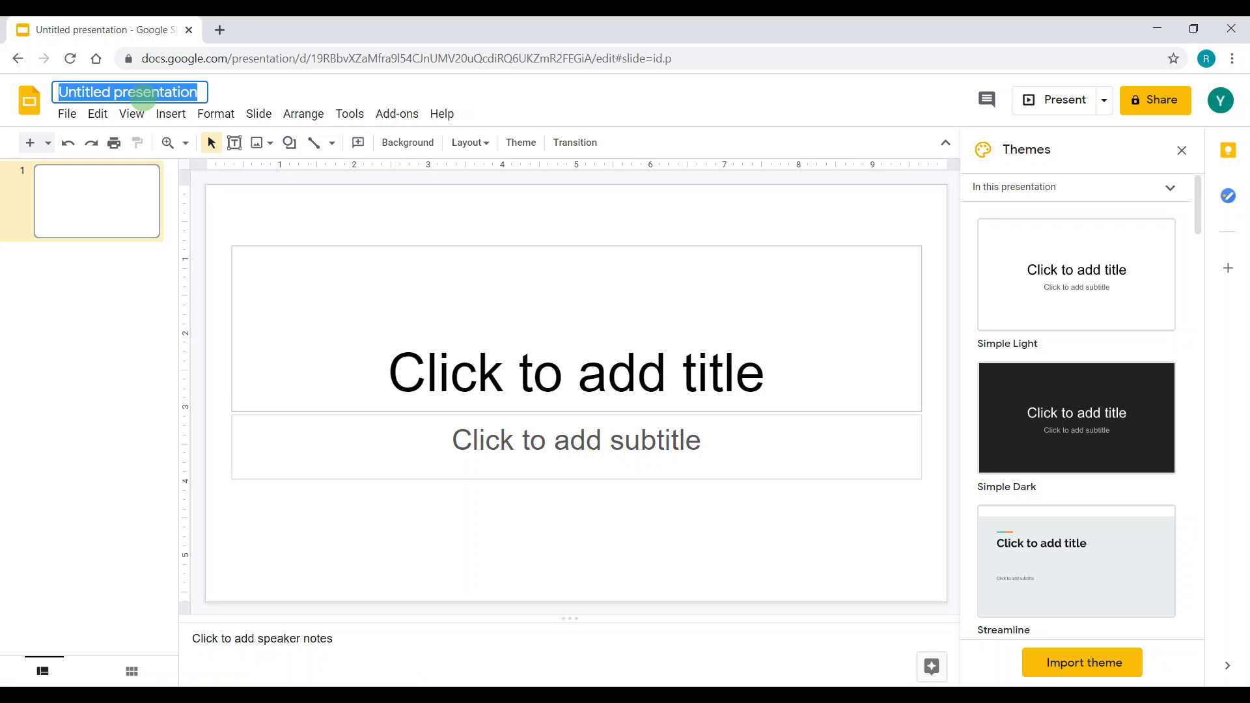
pyautogui.write('b')
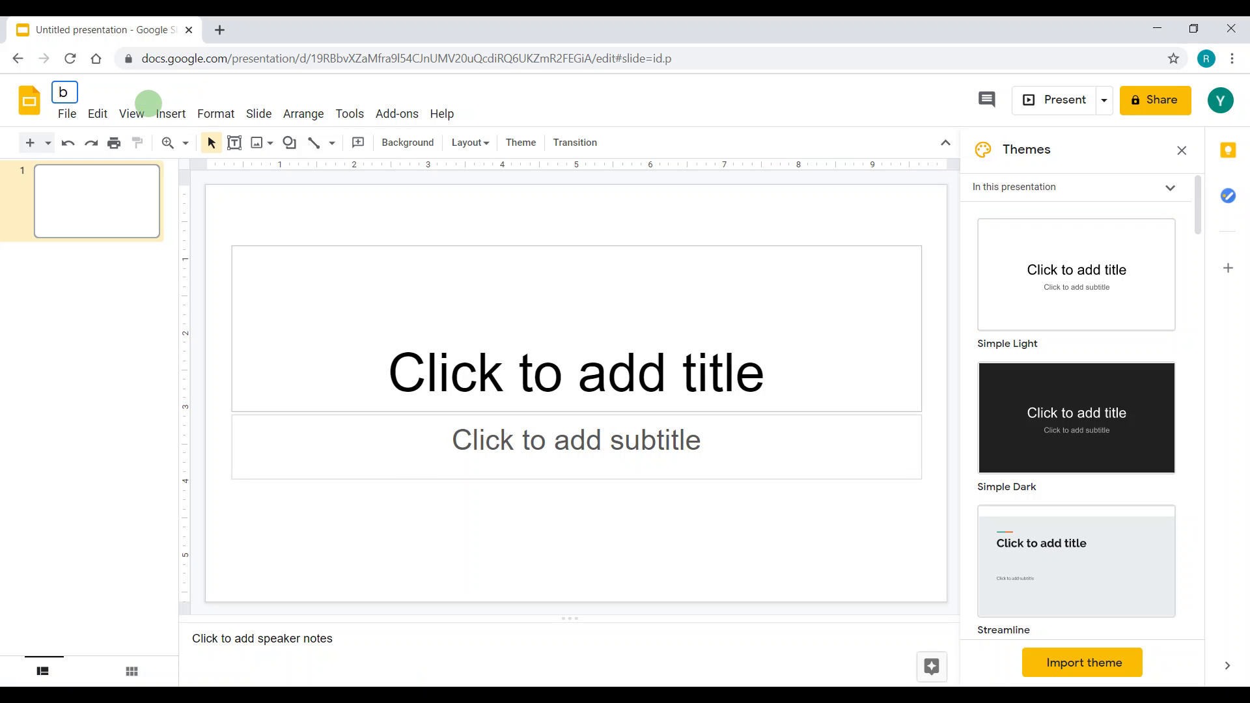
pyautogui.write('ird flying!')
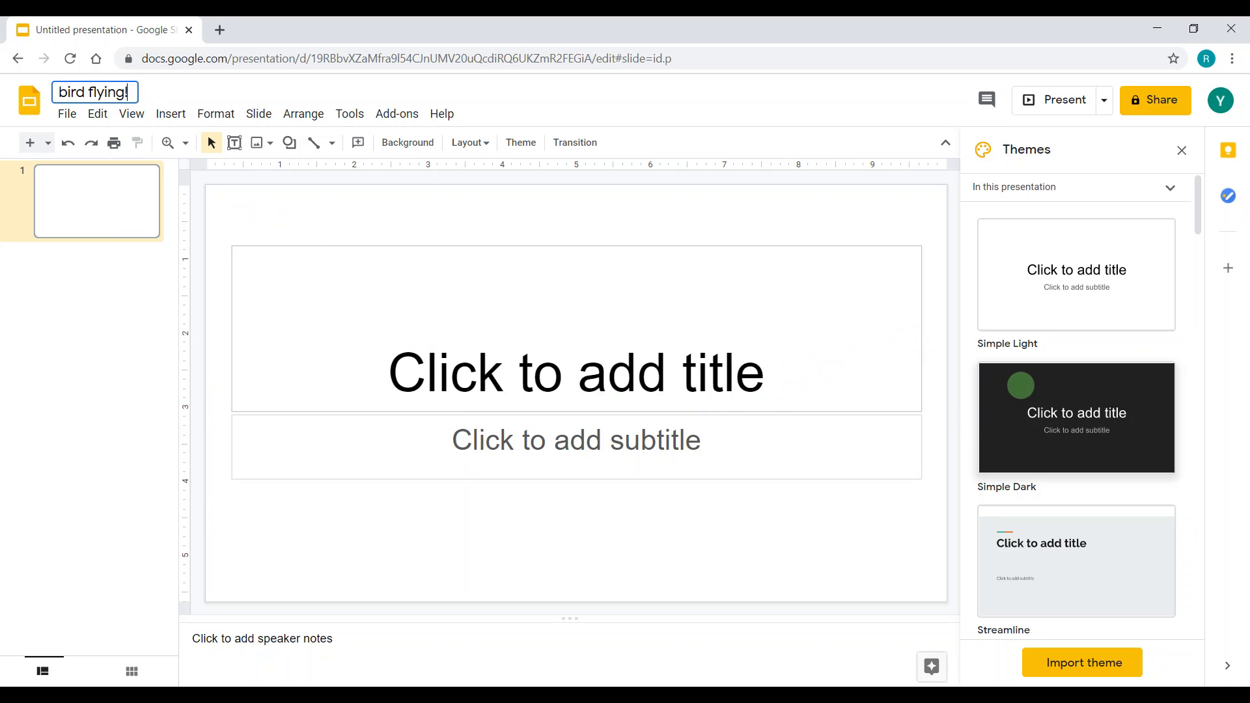
pyautogui.scroll(-8, 1024, 378)
pyautogui.scroll(4, 1022, 355)
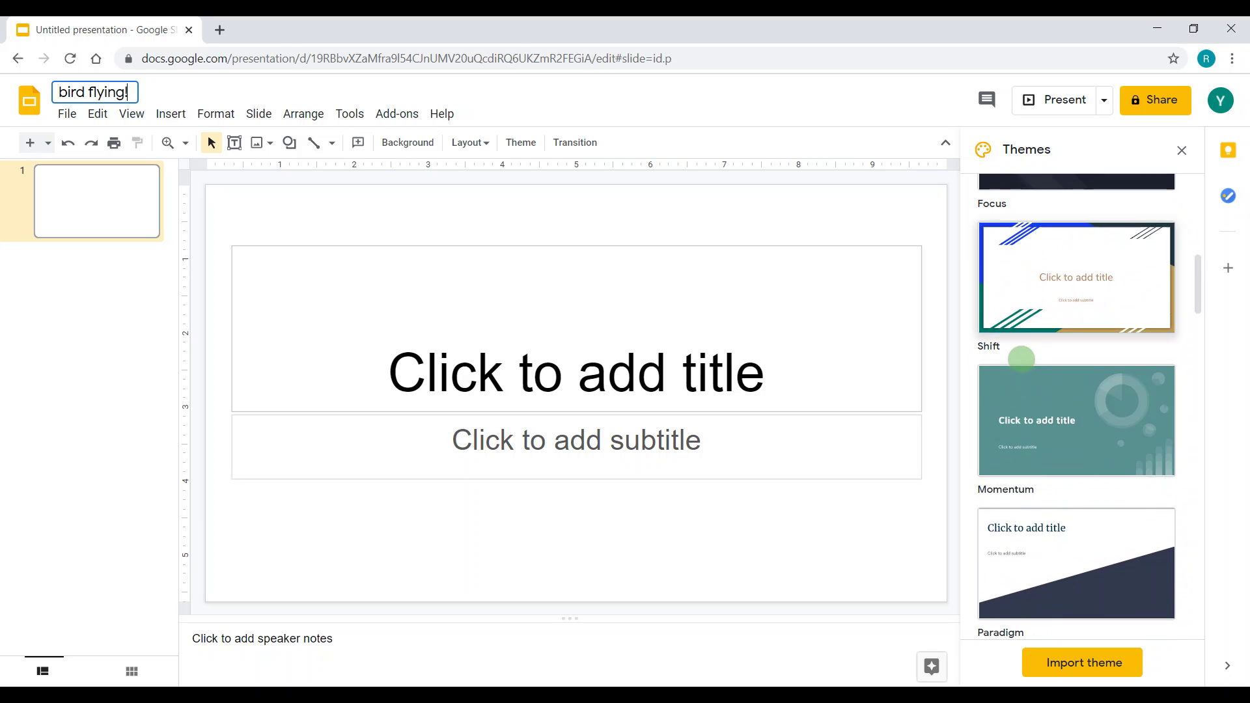
# Title the first slide 'Bird flying' and delete its empty subtitle box
pyautogui.click(605, 384)
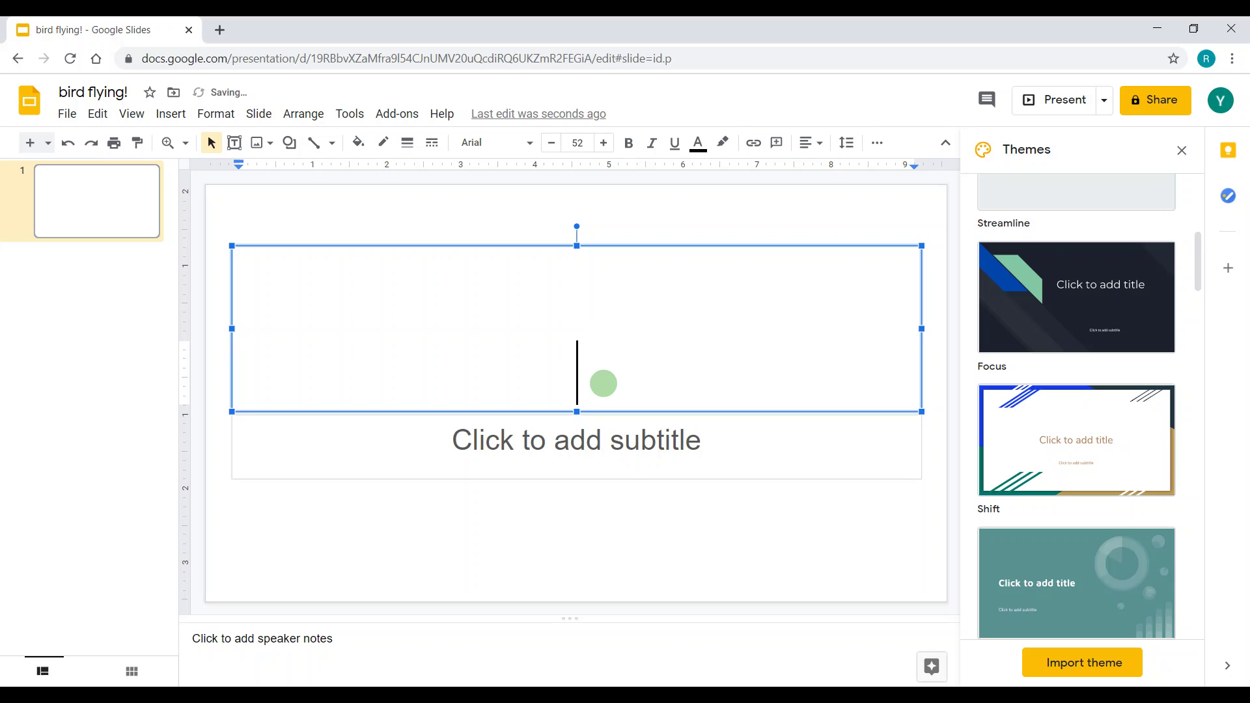
pyautogui.write('B')
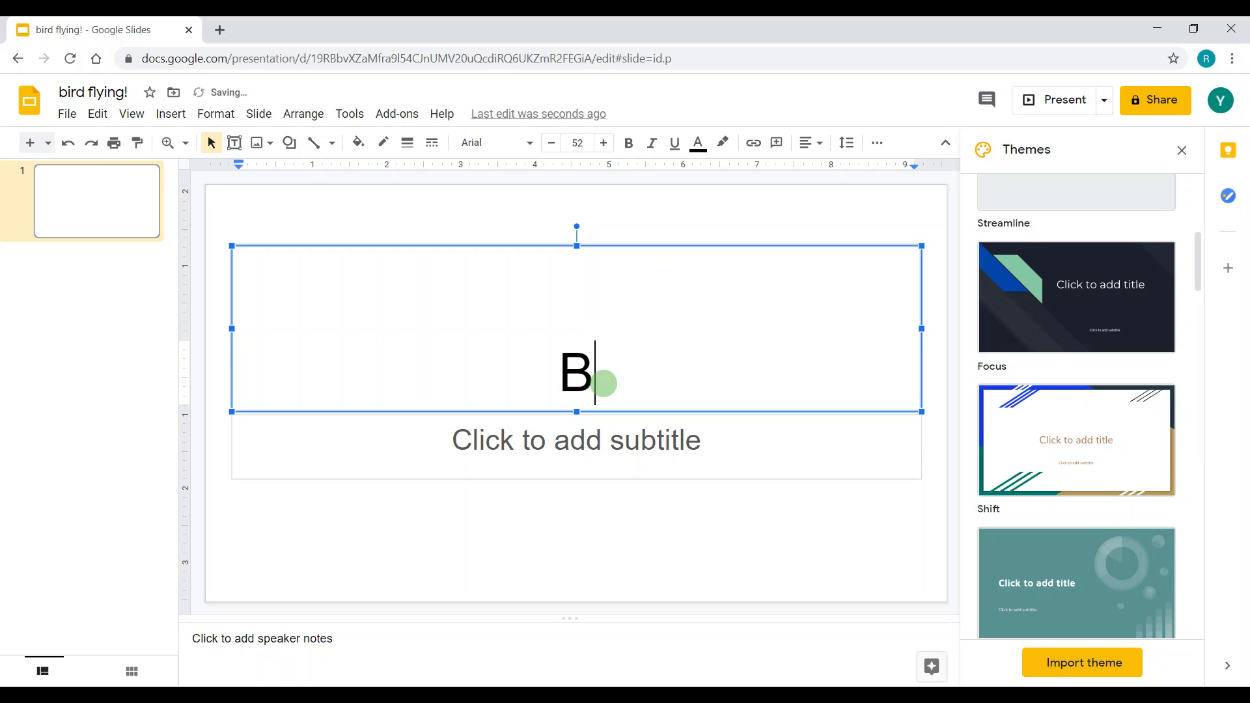
pyautogui.write('ird ')
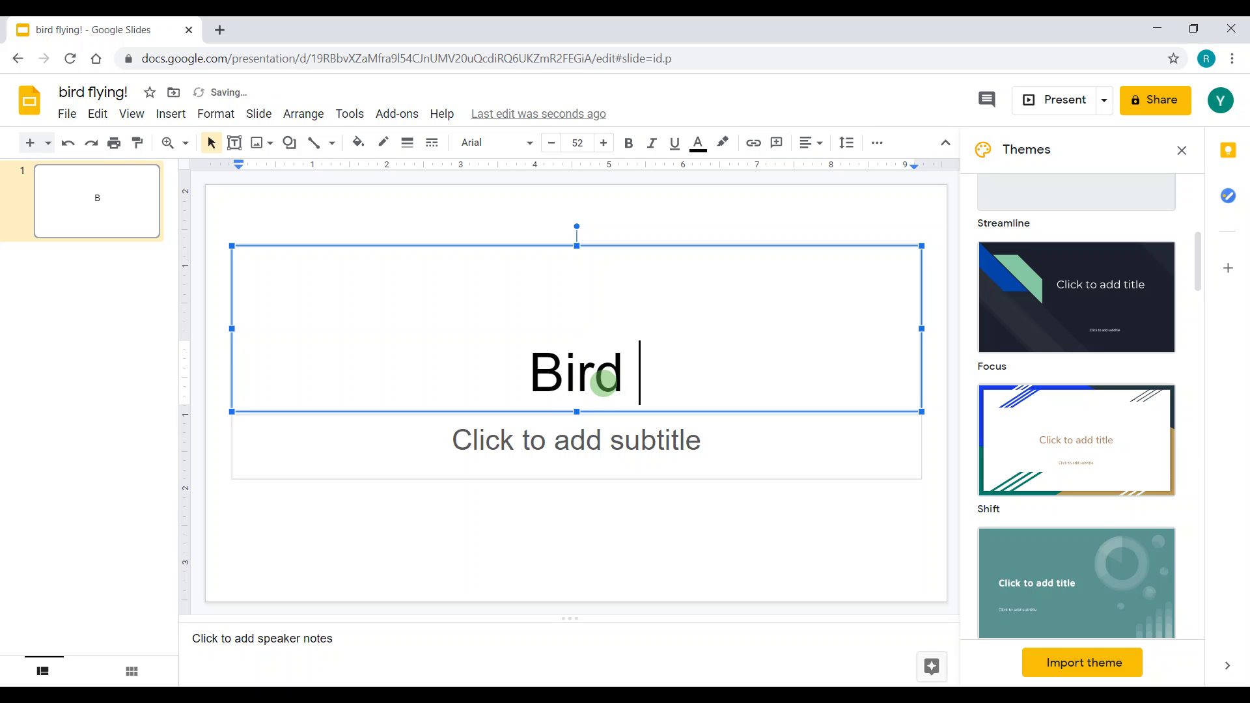
pyautogui.write('flyi')
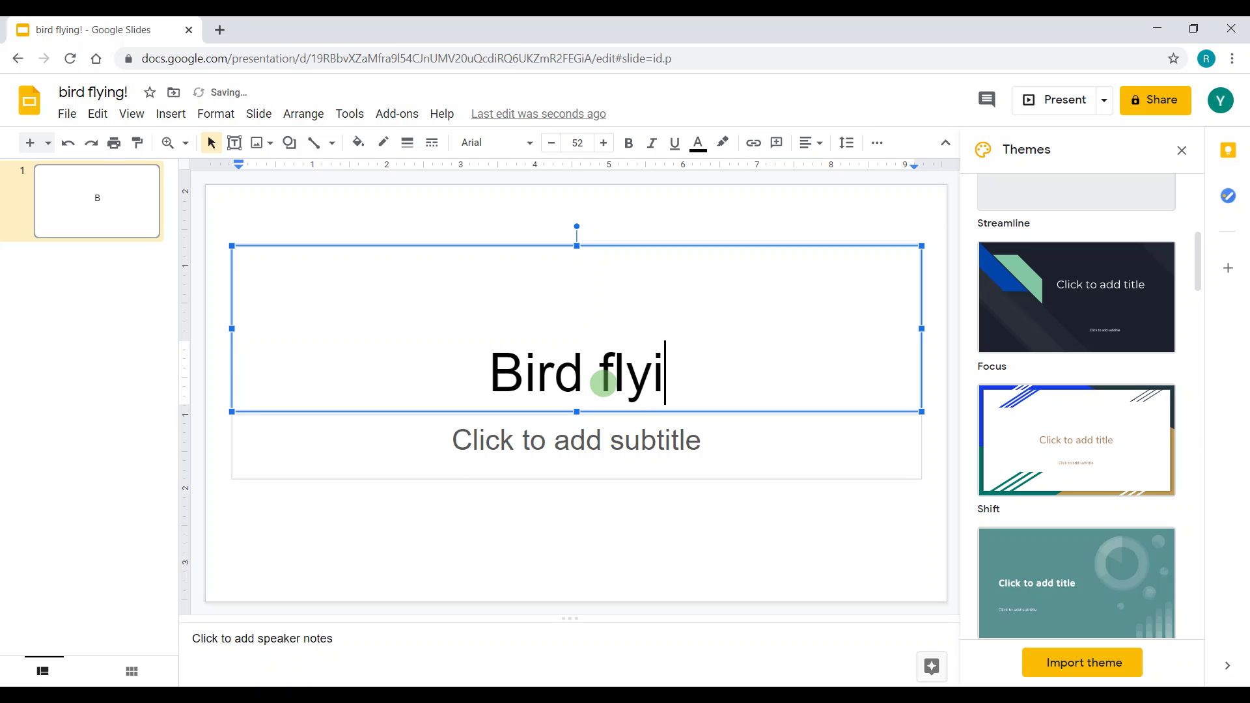
pyautogui.write('ng')
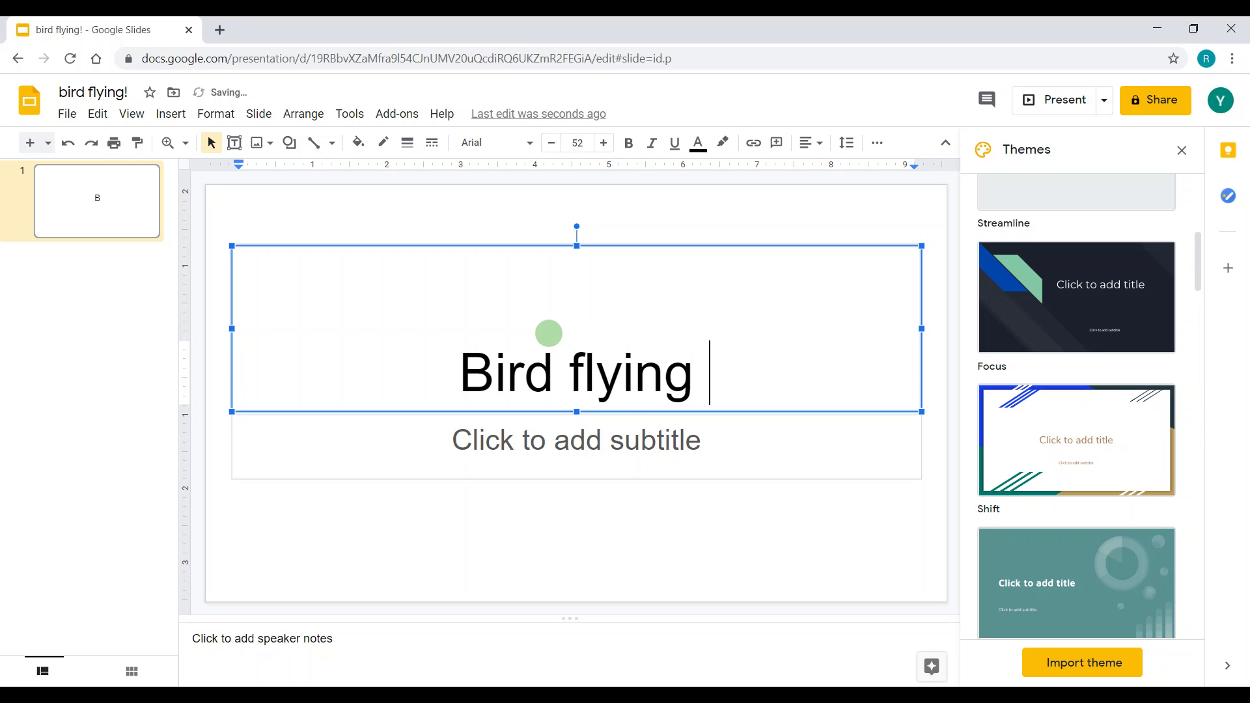
pyautogui.click(623, 456)
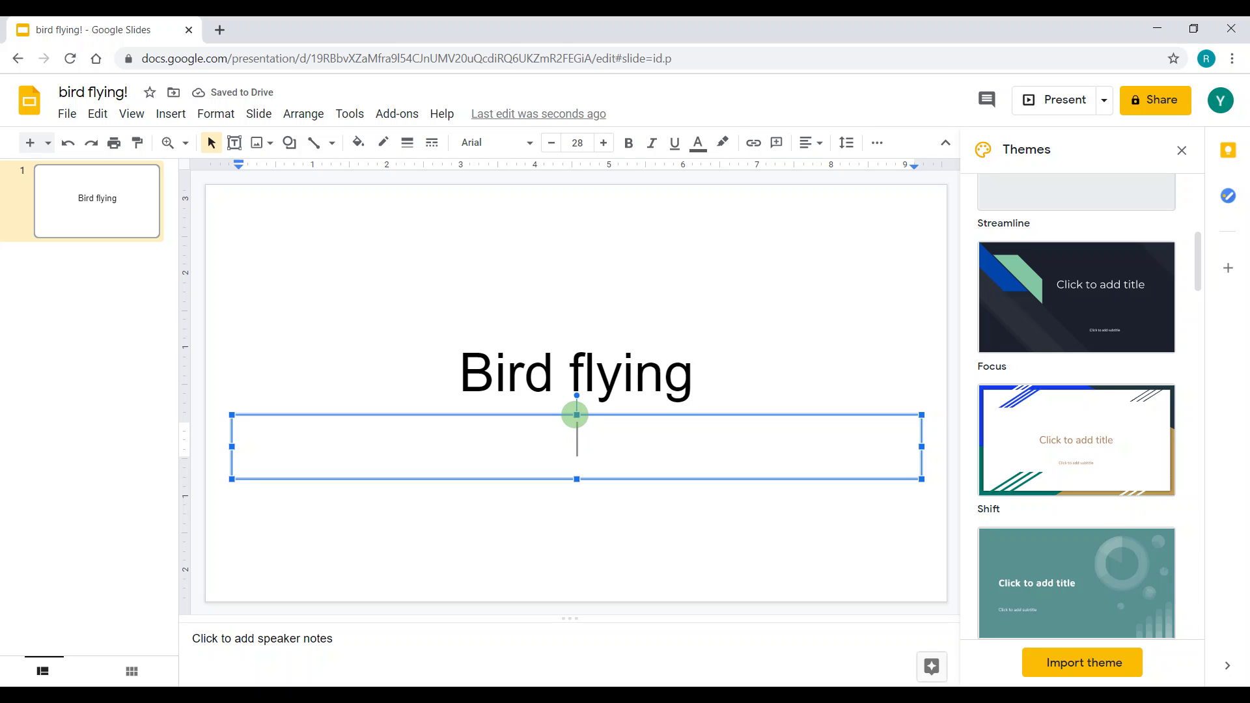
pyautogui.press('Escape')
pyautogui.press('Delete')
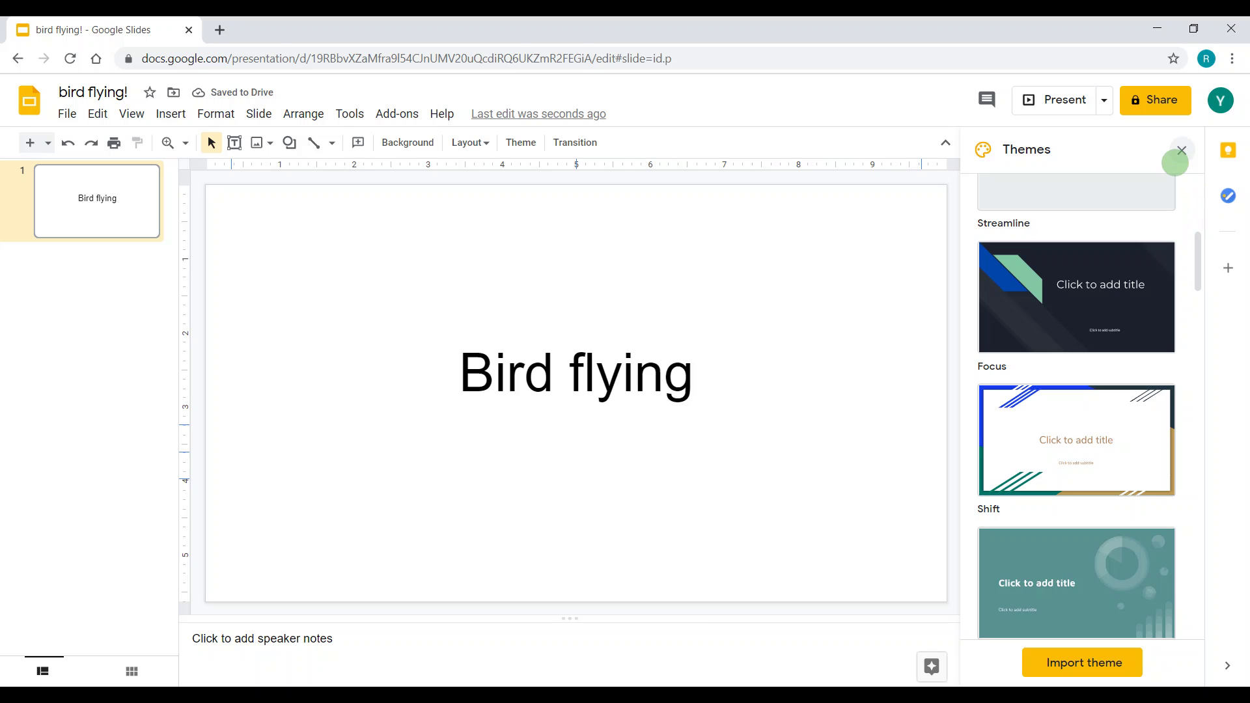
# Close the Themes panel and add a second slide with the Blank layout
pyautogui.click(1178, 159)
pyautogui.click(259, 117)
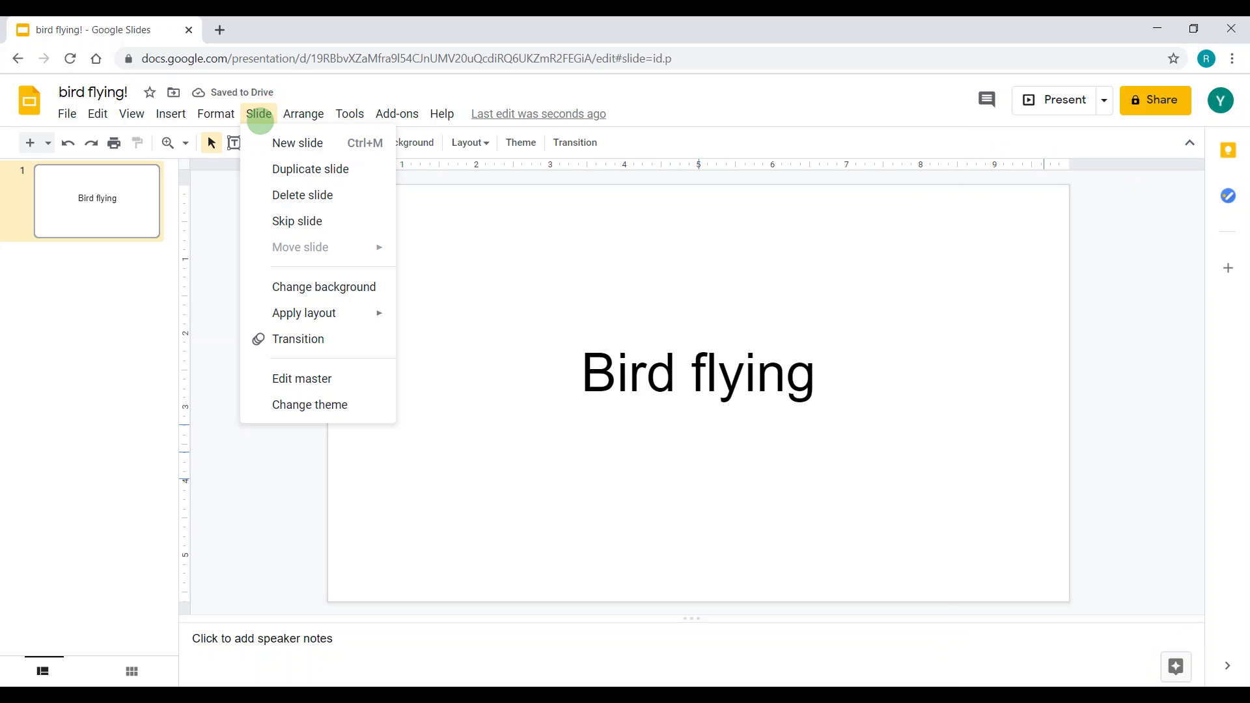
pyautogui.click(300, 151)
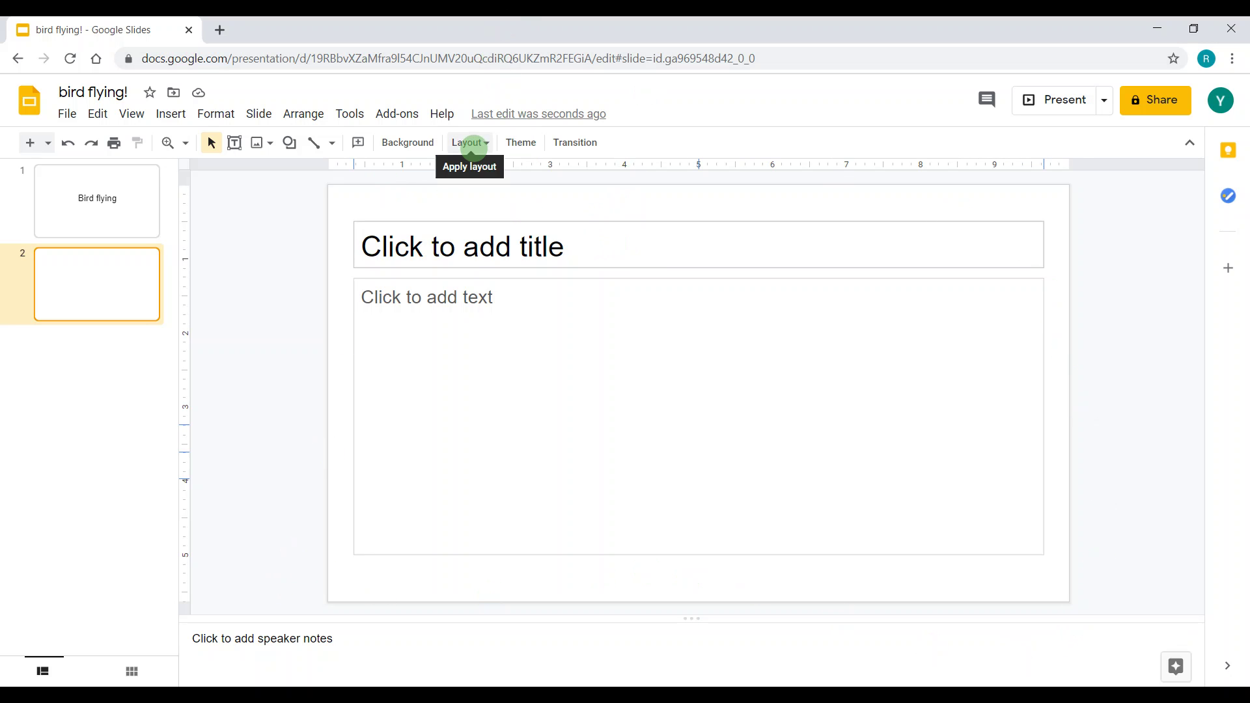
pyautogui.click(474, 145)
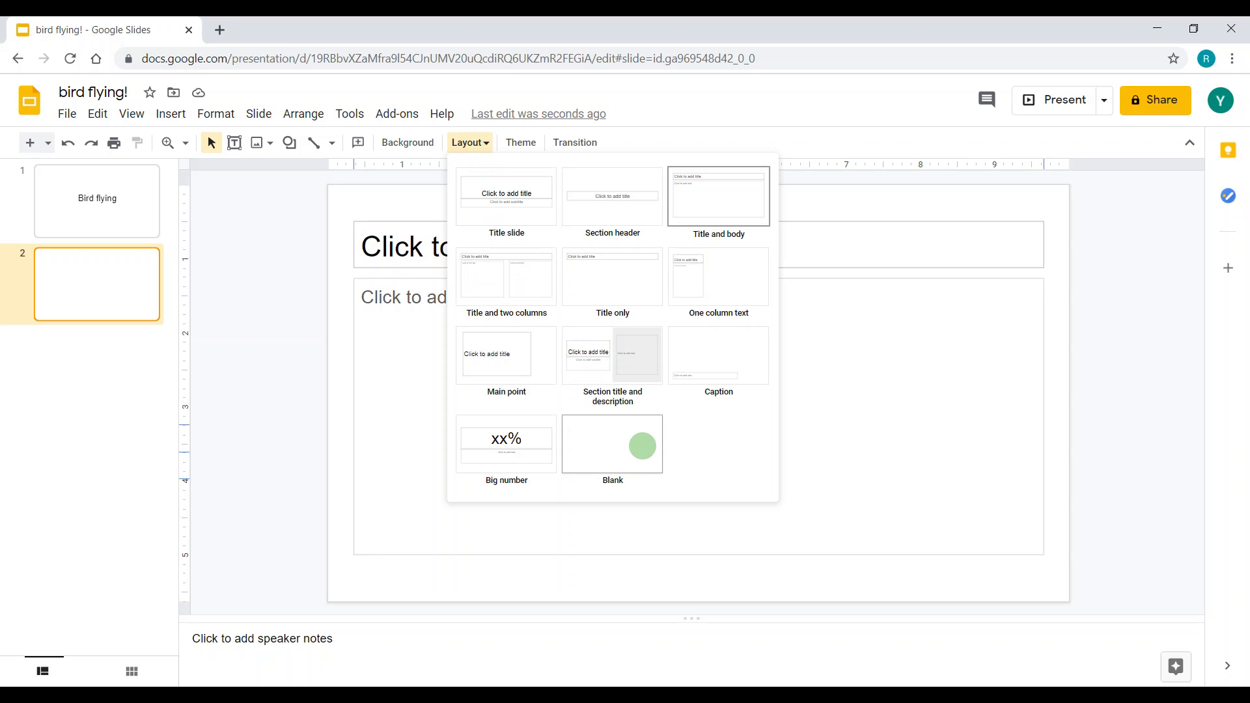
pyautogui.click(645, 446)
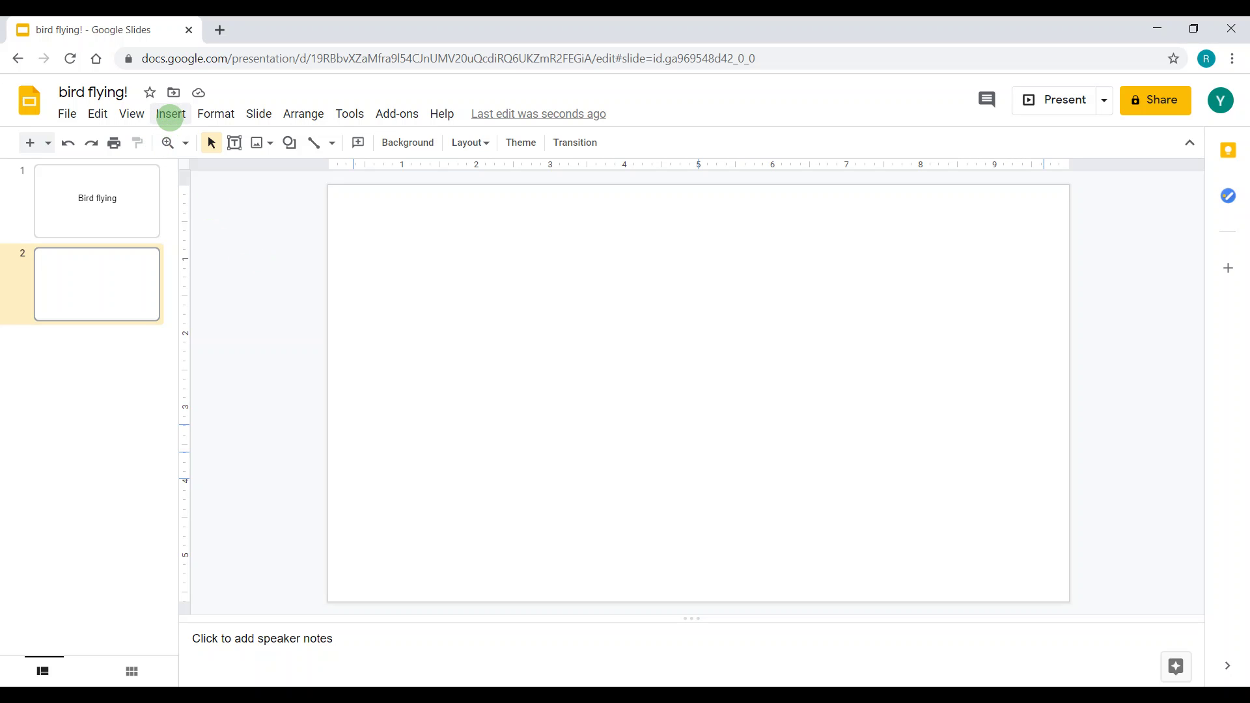
# Insert the sunlit forest photo from a web image search for 'forest' onto slide 2
pyautogui.click(170, 118)
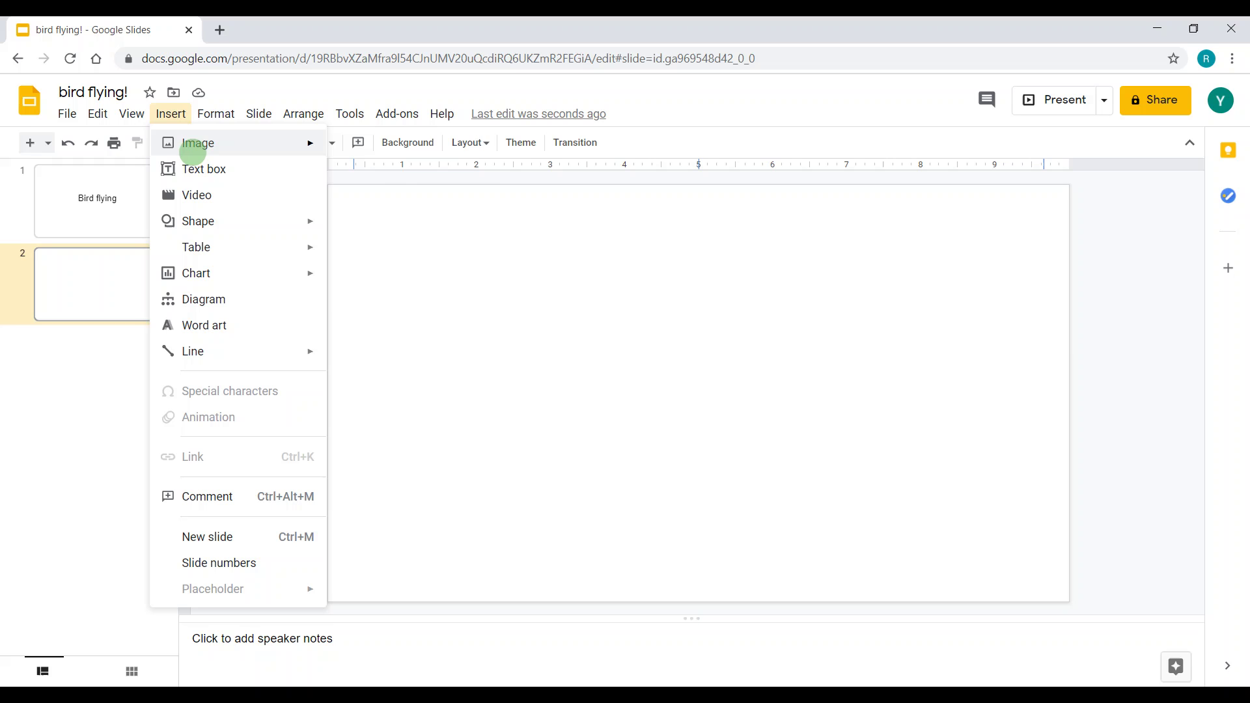
pyautogui.moveTo(195, 142)
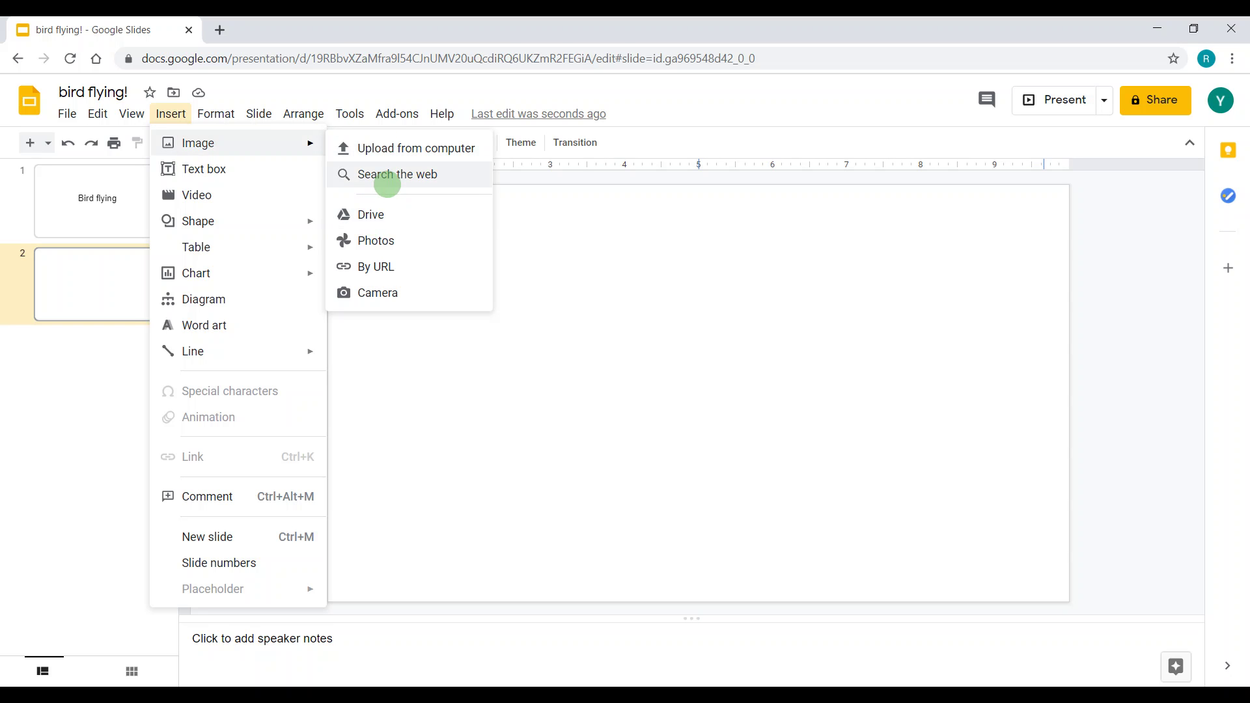
pyautogui.click(388, 181)
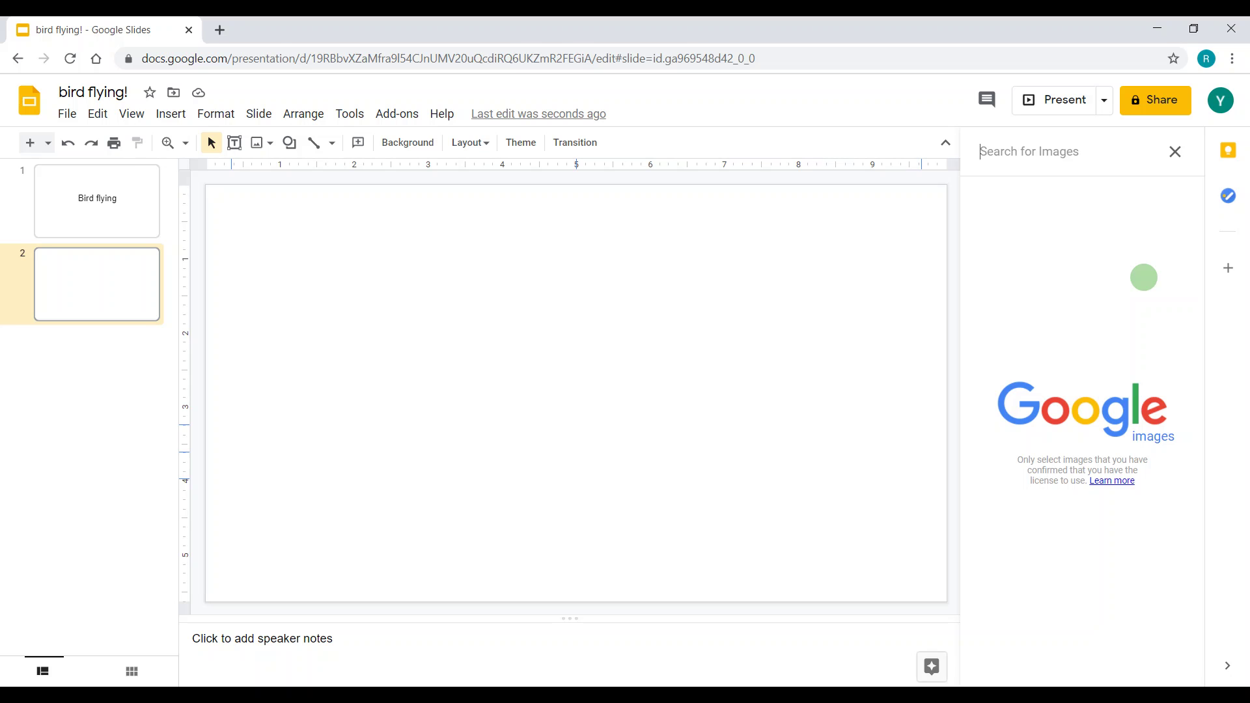
pyautogui.write('forest')
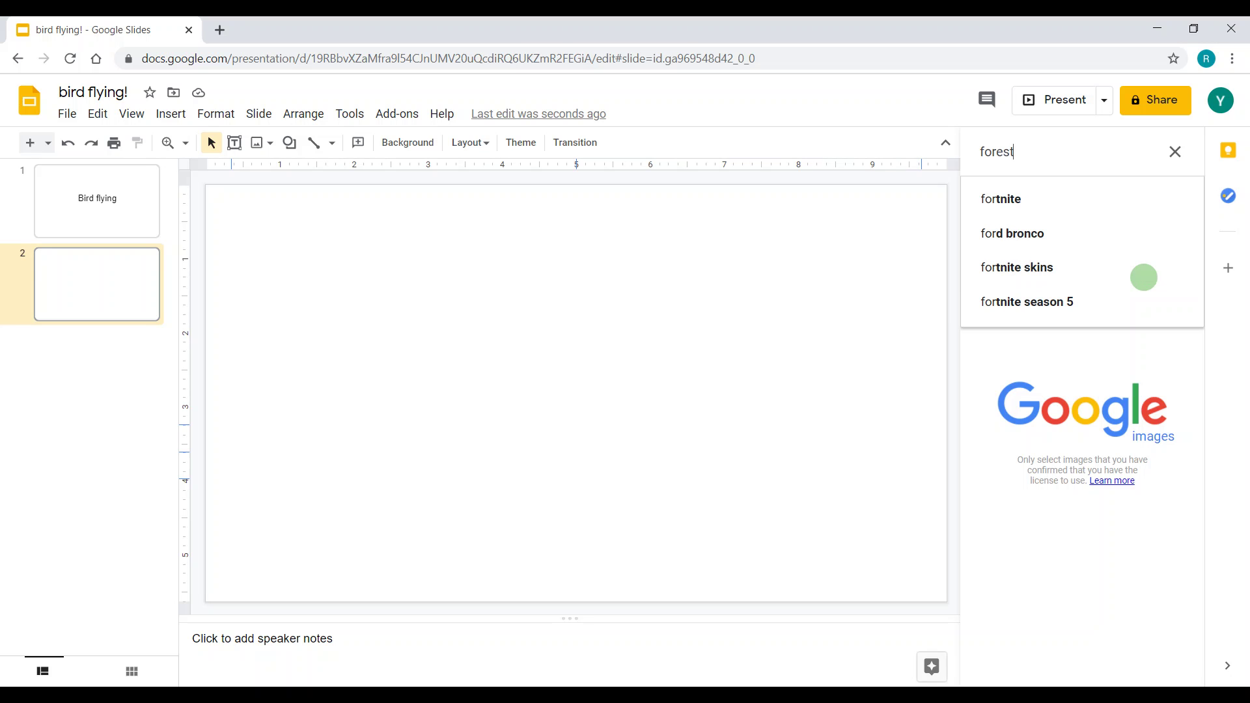
pyautogui.click(1091, 210)
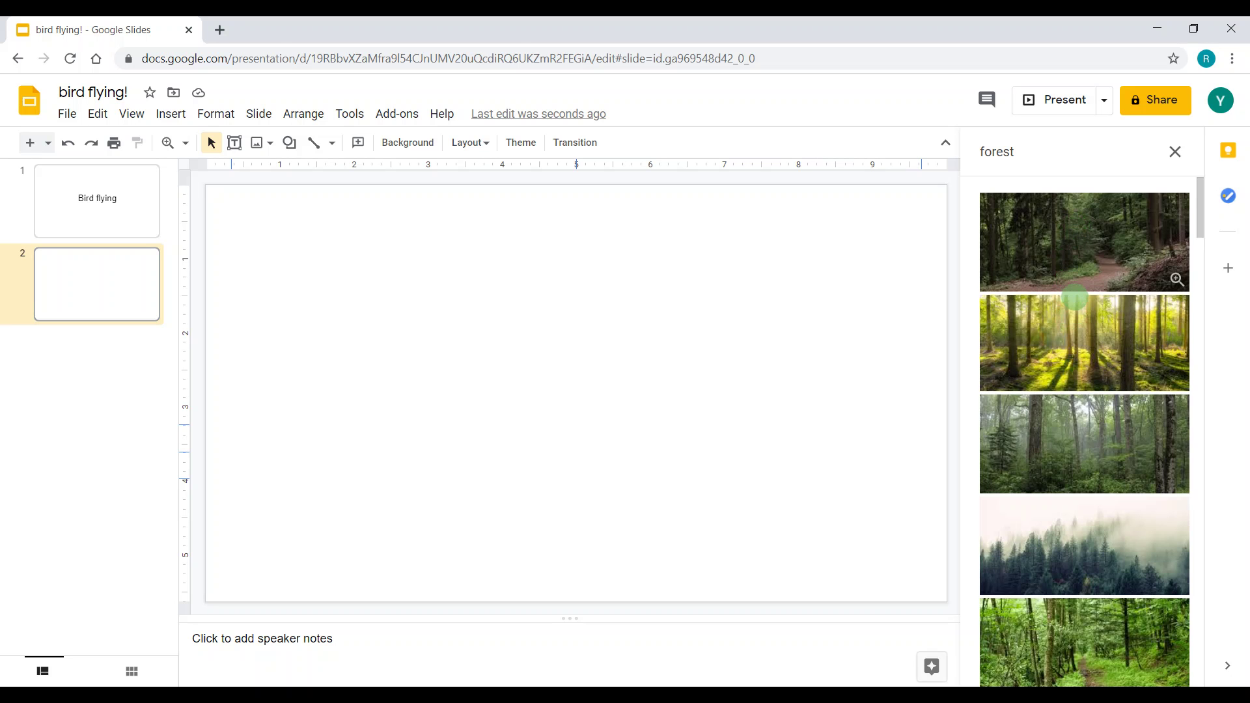
pyautogui.click(1073, 333)
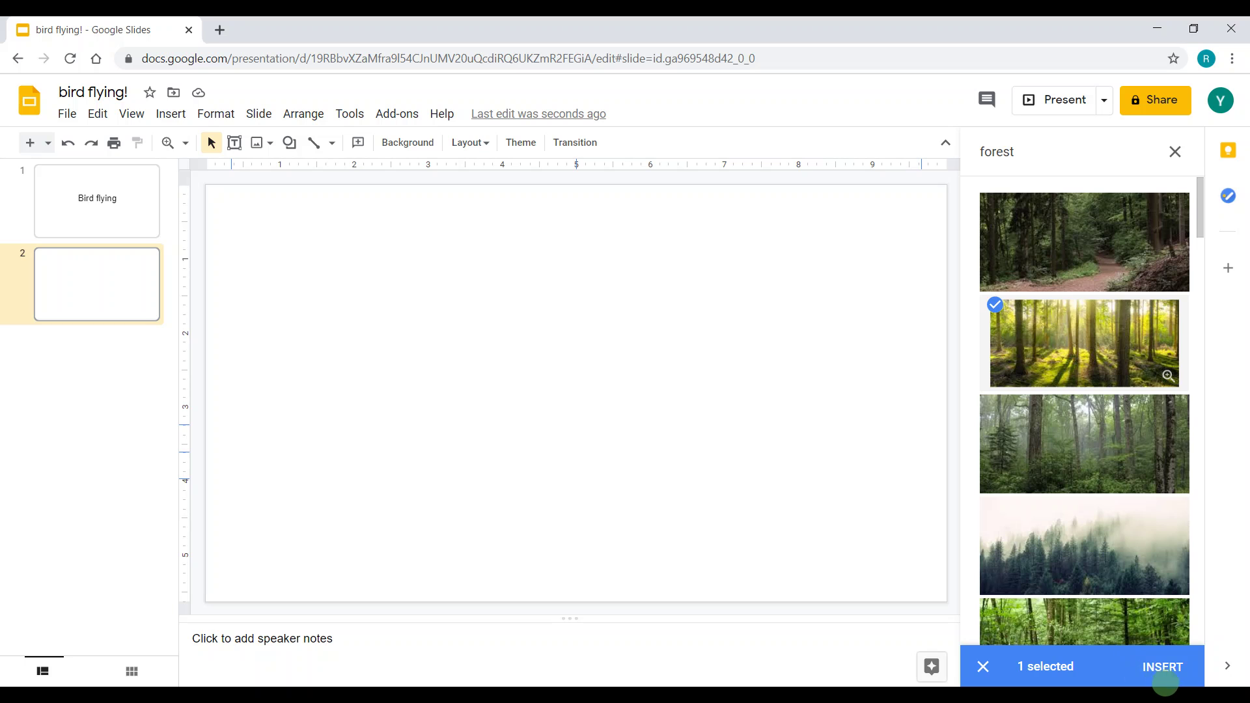
pyautogui.click(1164, 667)
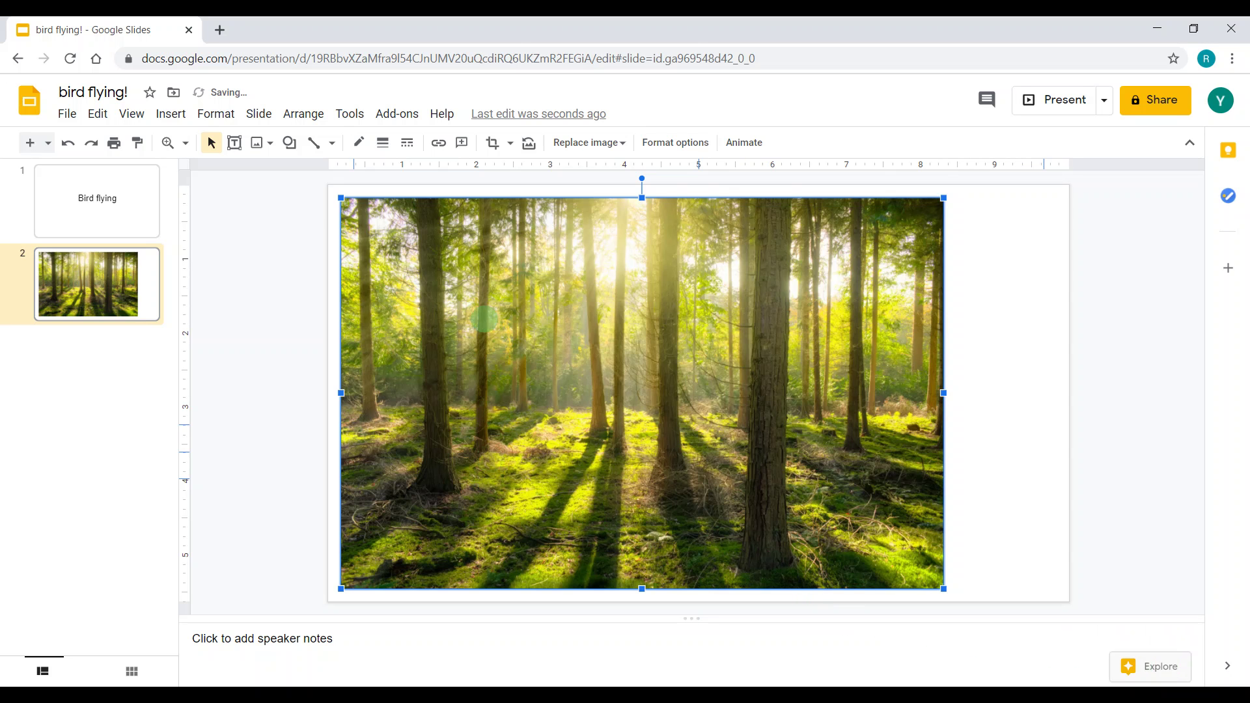
# Stretch the forest photo to the slide's top-left, right and bottom edges so it fills slide 2
pyautogui.moveTo(341, 197); pyautogui.dragTo(345, 187)
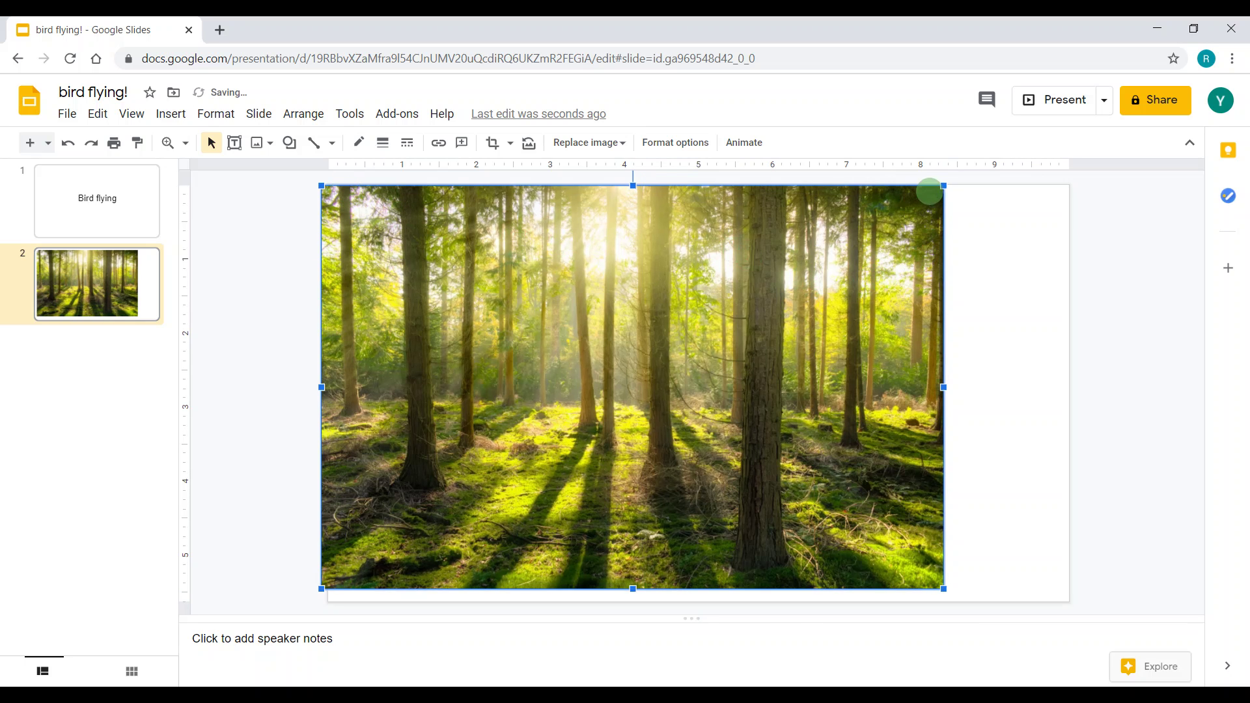
pyautogui.moveTo(948, 390); pyautogui.dragTo(1078, 404)
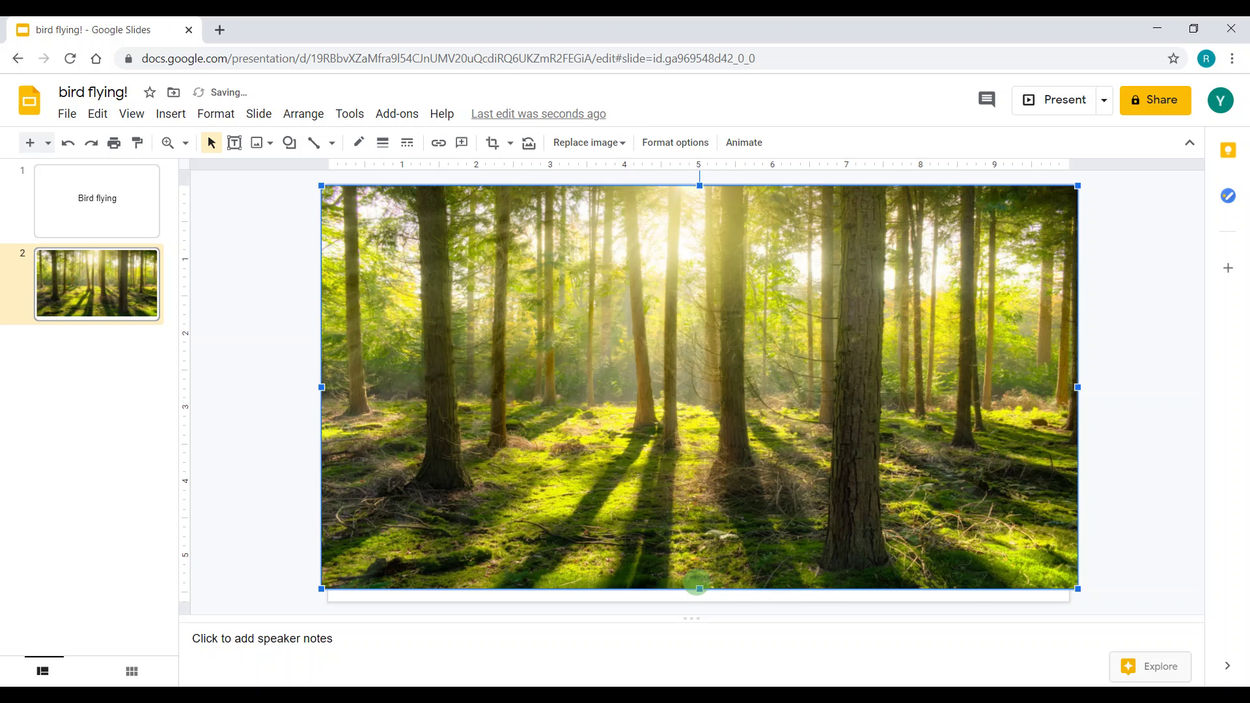
pyautogui.moveTo(701, 590); pyautogui.dragTo(700, 600)
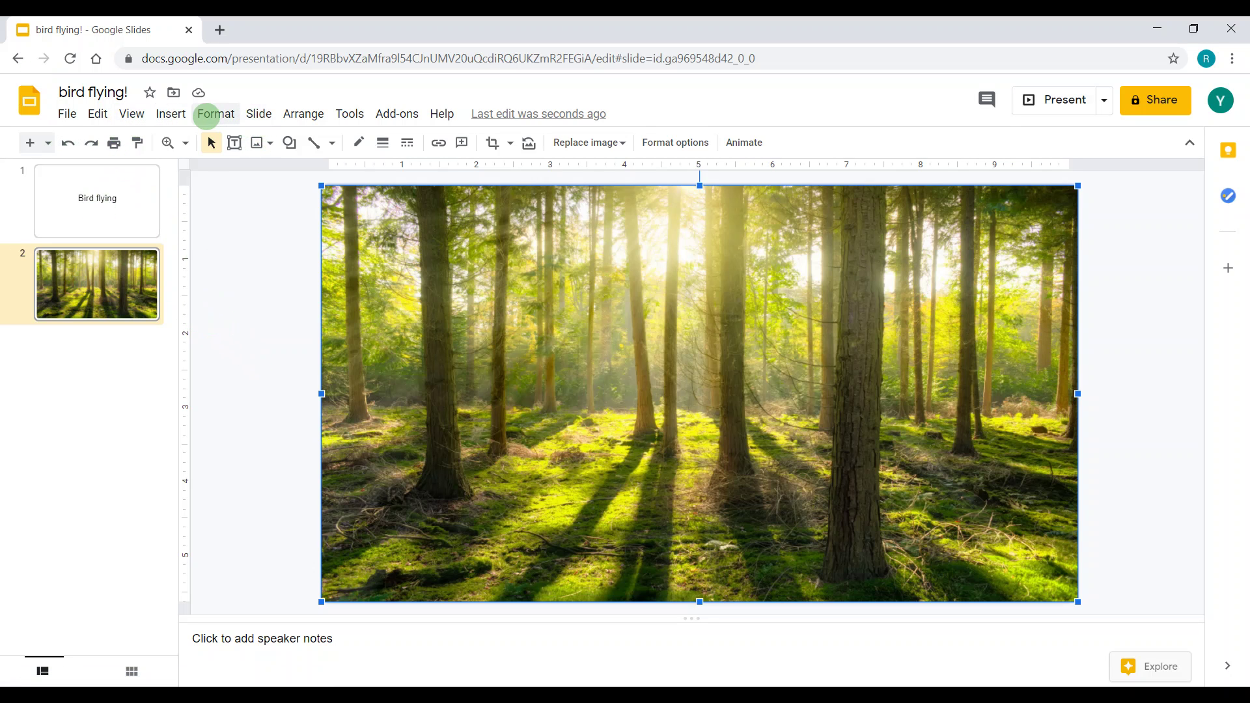
# Run a web image search for 'bird.png', replacing the old forest query
pyautogui.click(172, 116)
pyautogui.moveTo(235, 143)
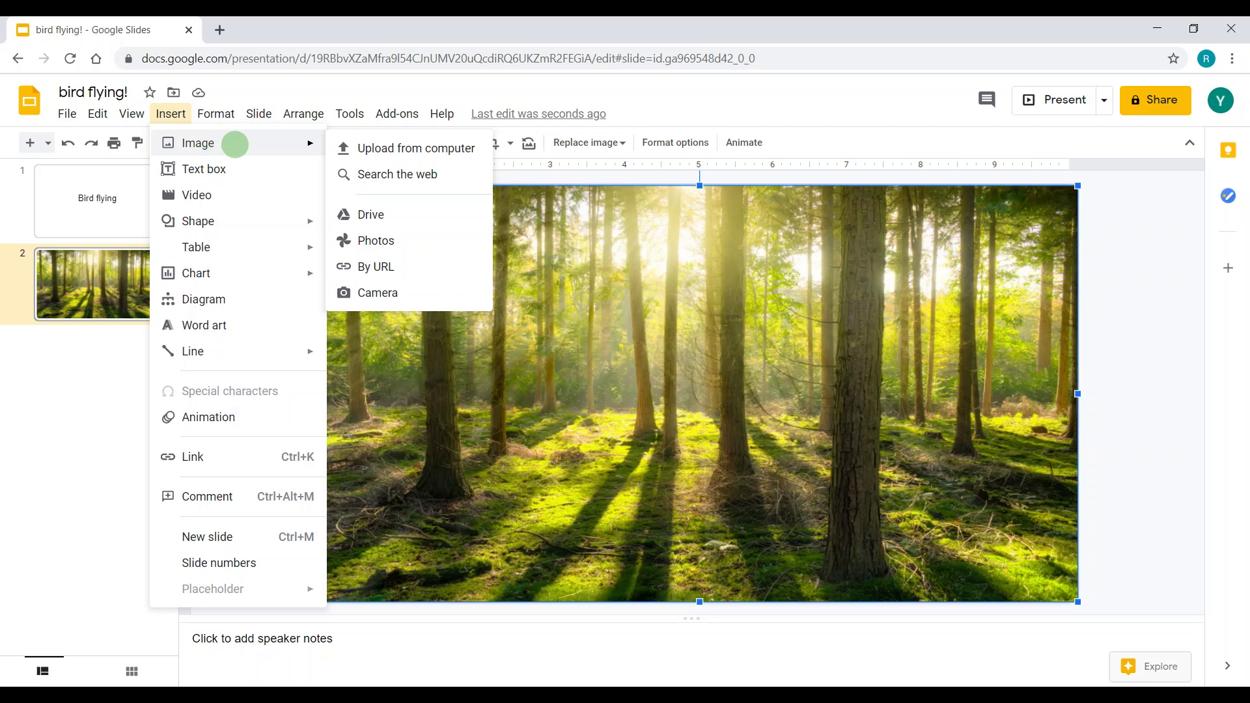
pyautogui.click(422, 185)
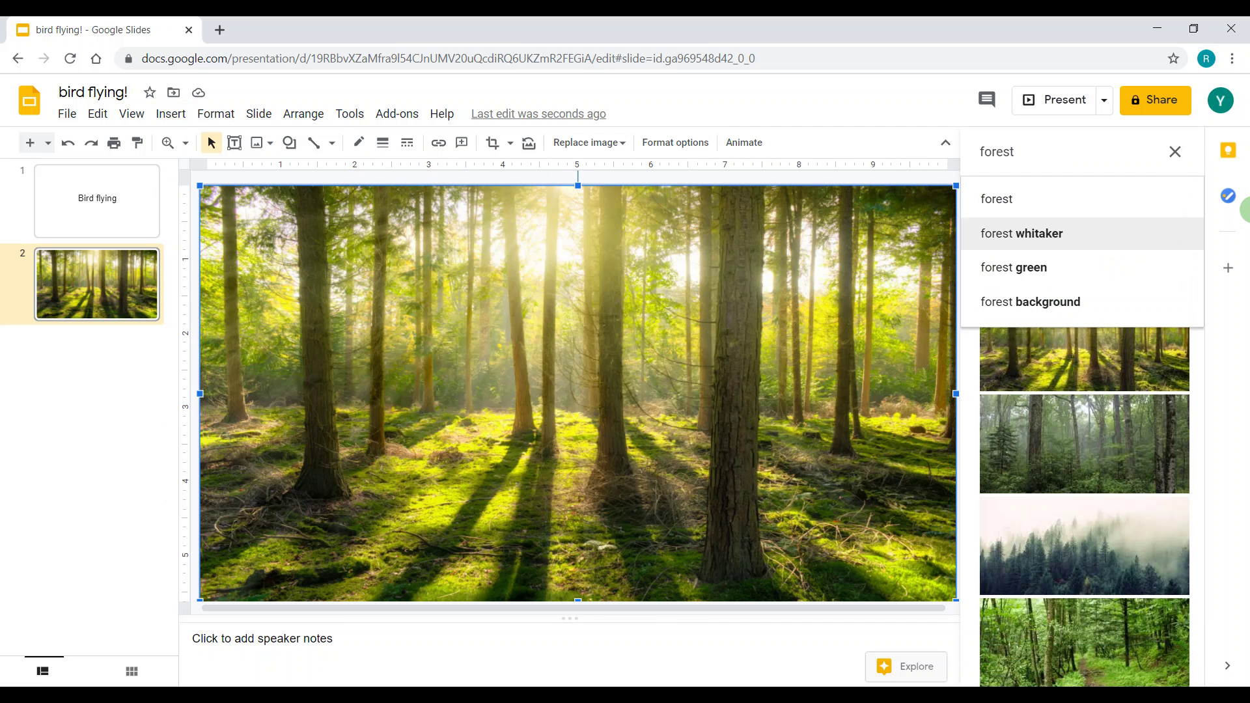
pyautogui.press('BackSpace')
pyautogui.press('BackSpace')
pyautogui.press('BackSpace')
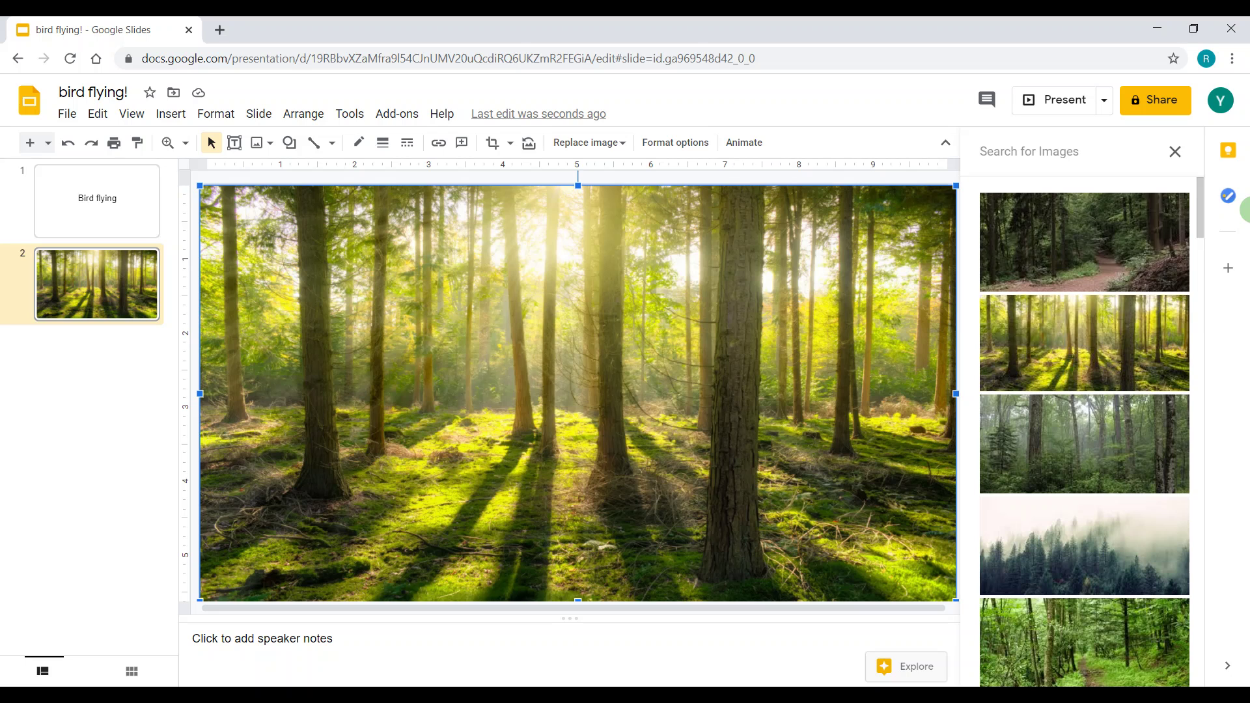
pyautogui.write('bird')
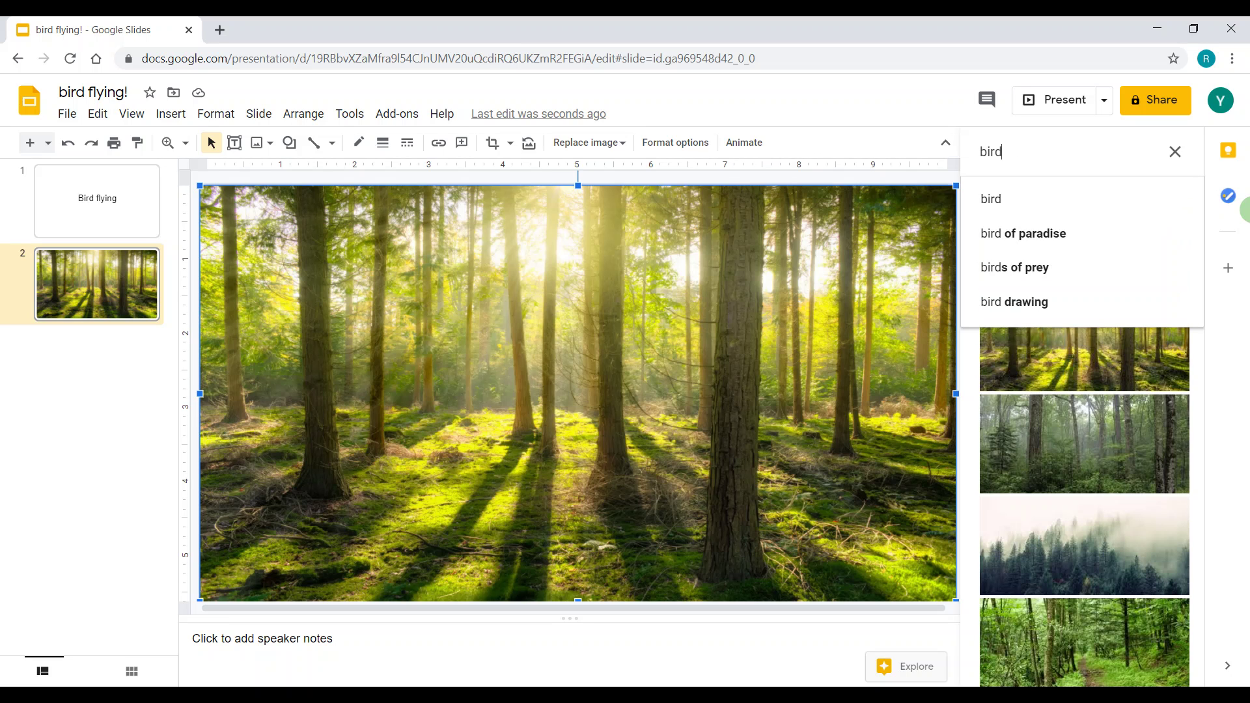
pyautogui.write('.png')
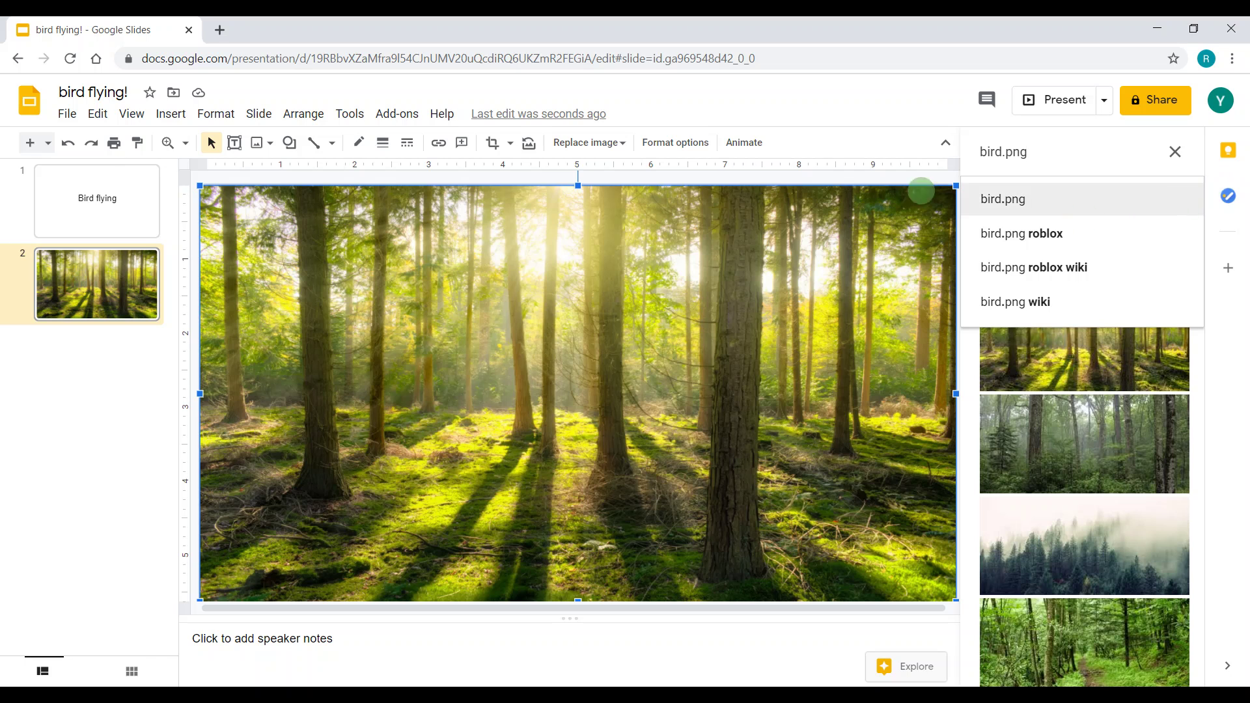
pyautogui.press('Return')
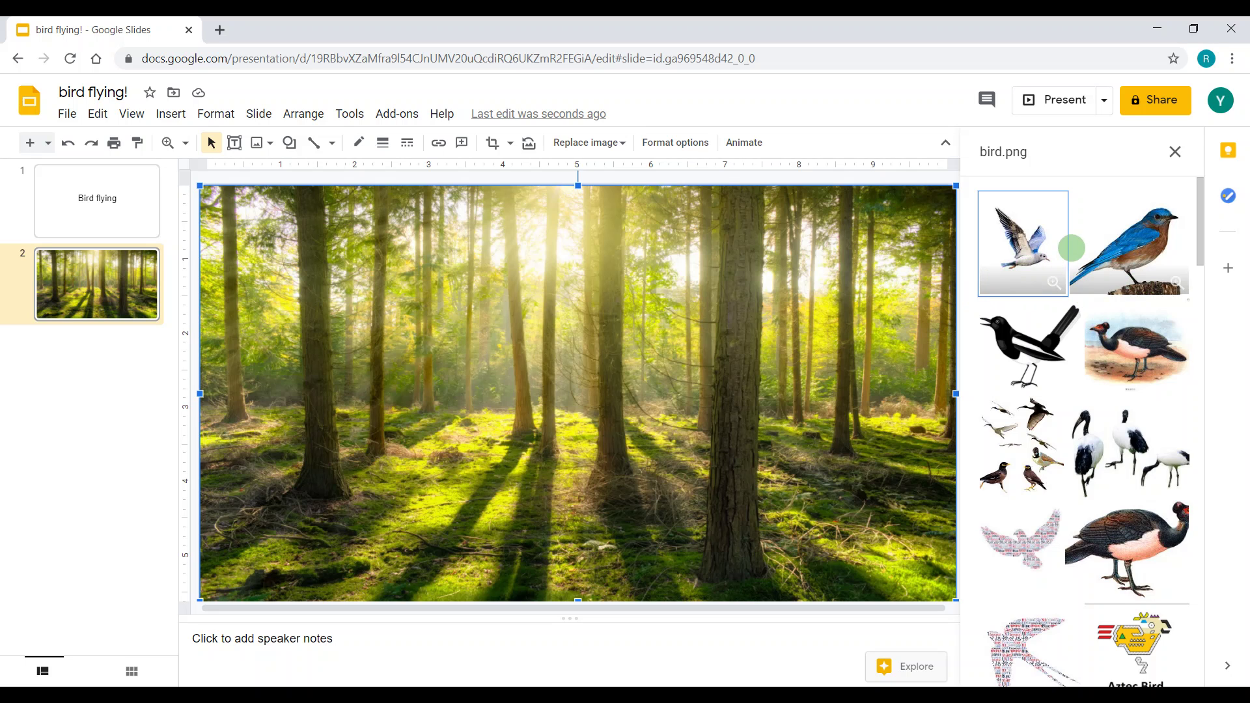
# Insert the red cartoon bird from the results onto the forest slide
pyautogui.scroll(-6, 1049, 397)
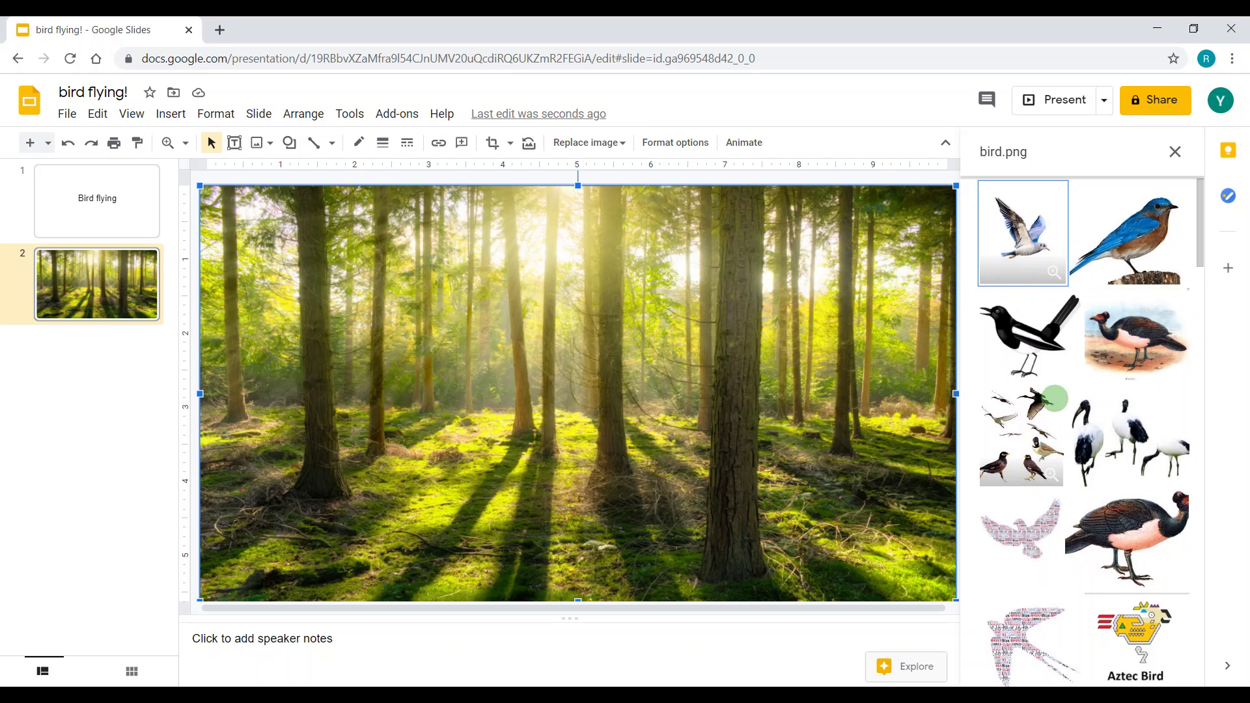
pyautogui.scroll(-4, 1056, 395)
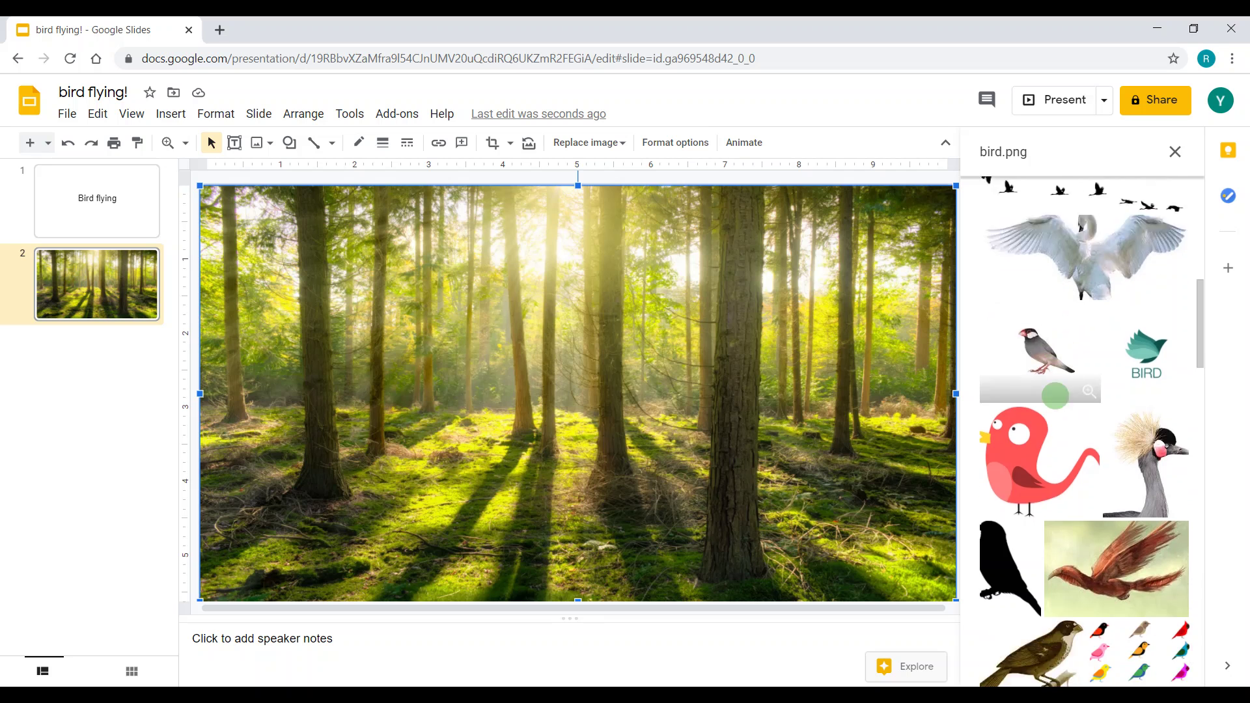
pyautogui.scroll(-2, 1055, 389)
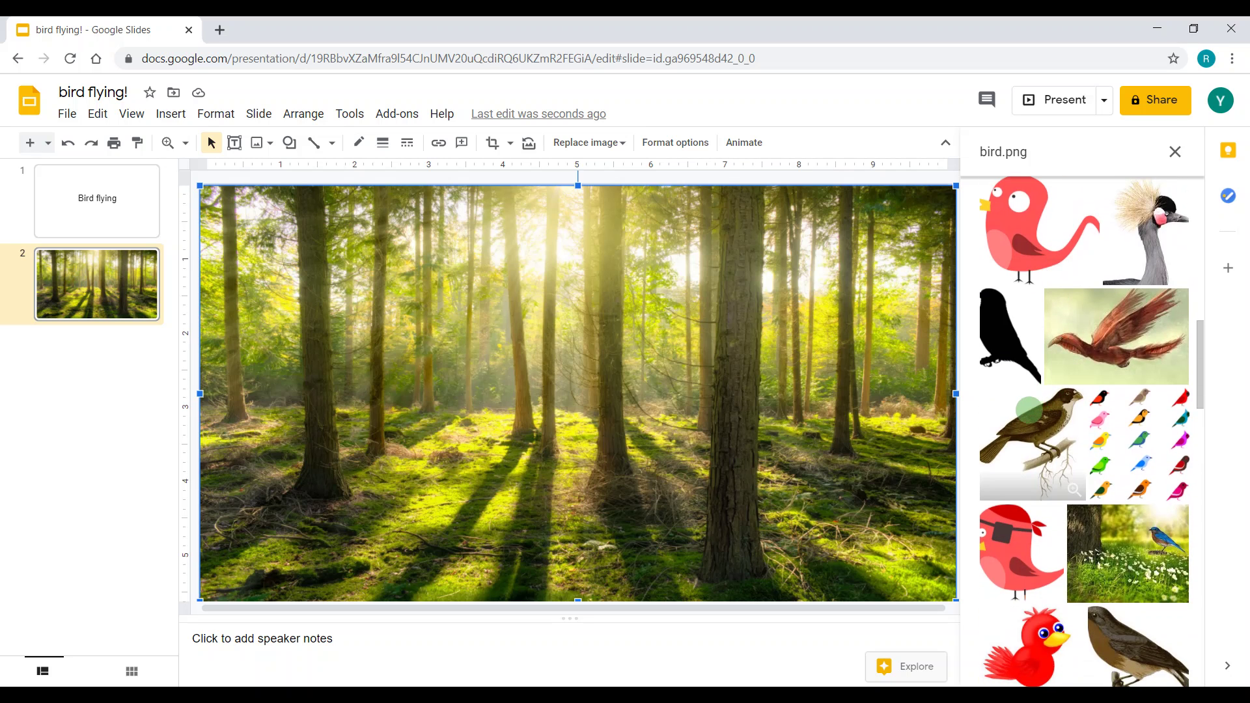
pyautogui.scroll(-4, 1068, 372)
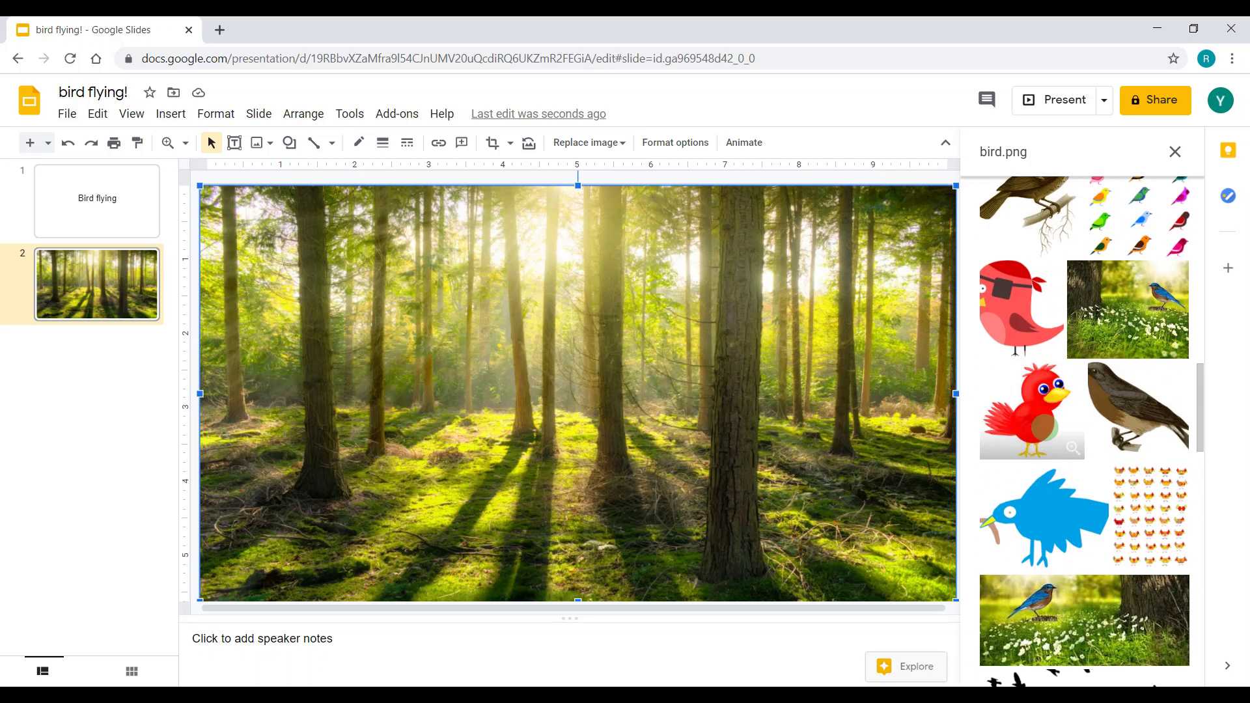
pyautogui.click(1032, 411)
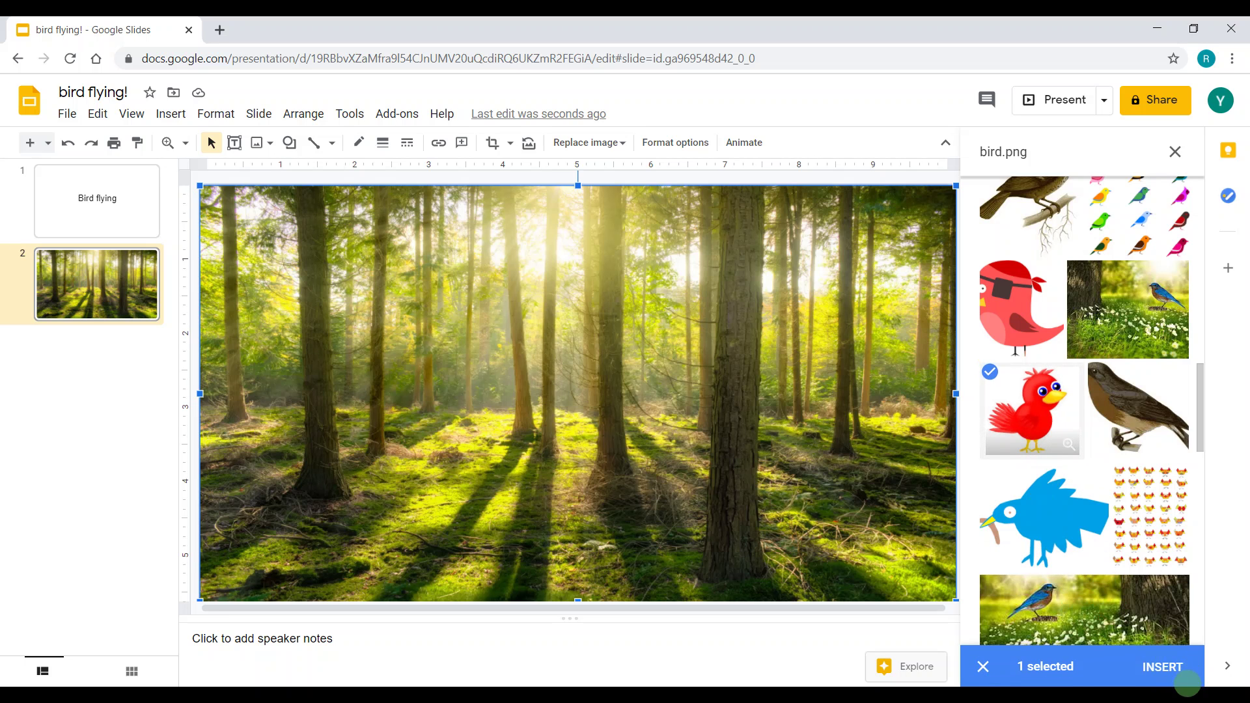
pyautogui.click(1179, 670)
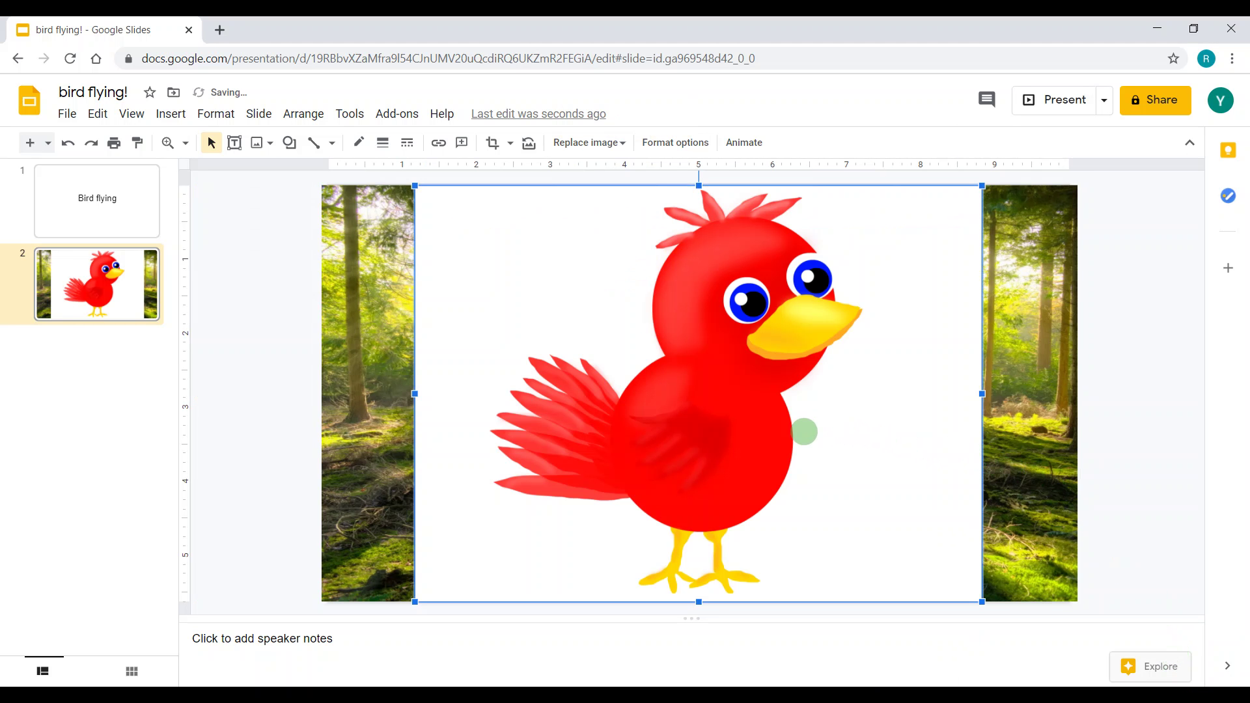
# Delete the red cartoon bird and return to the web image search
pyautogui.press('Delete')
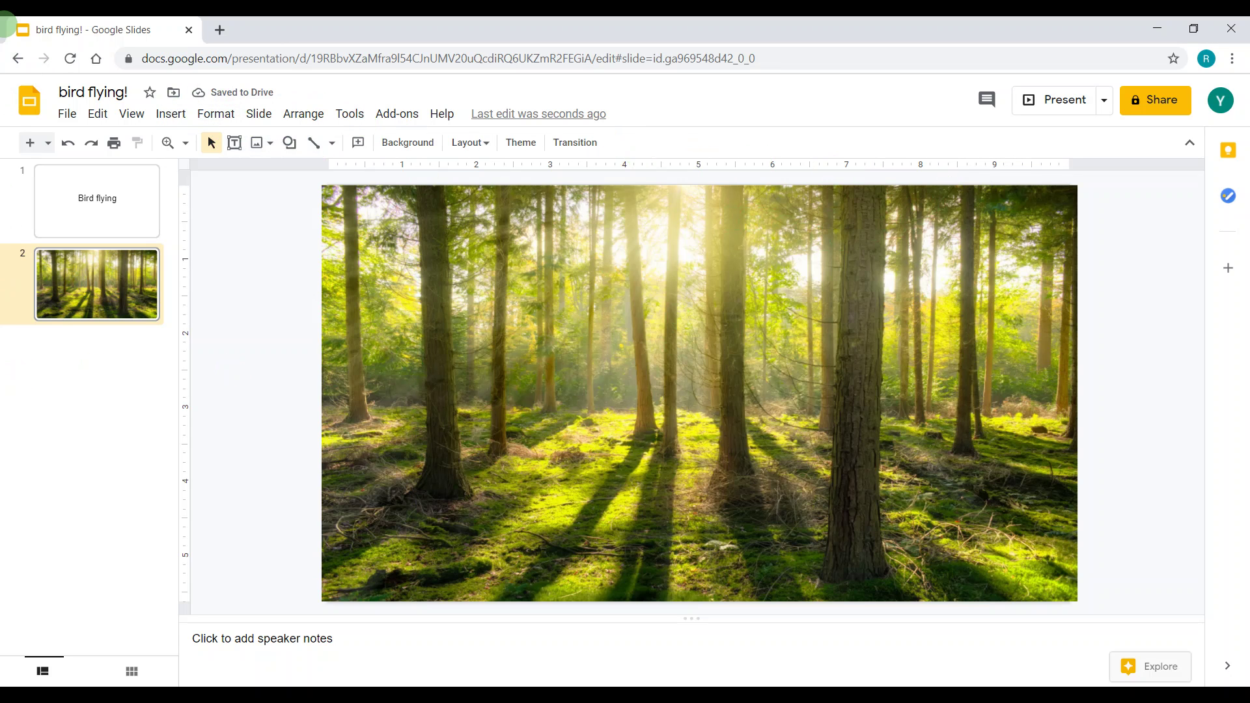
pyautogui.click(172, 116)
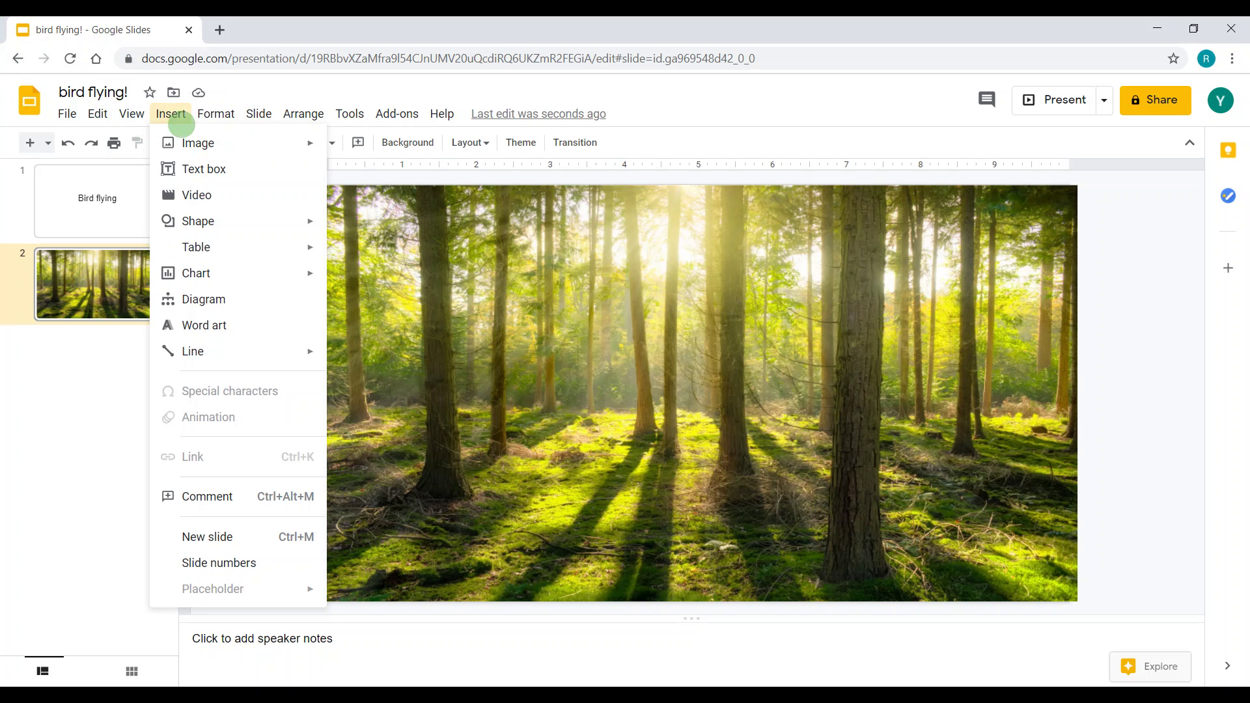
pyautogui.moveTo(212, 140)
pyautogui.click(422, 182)
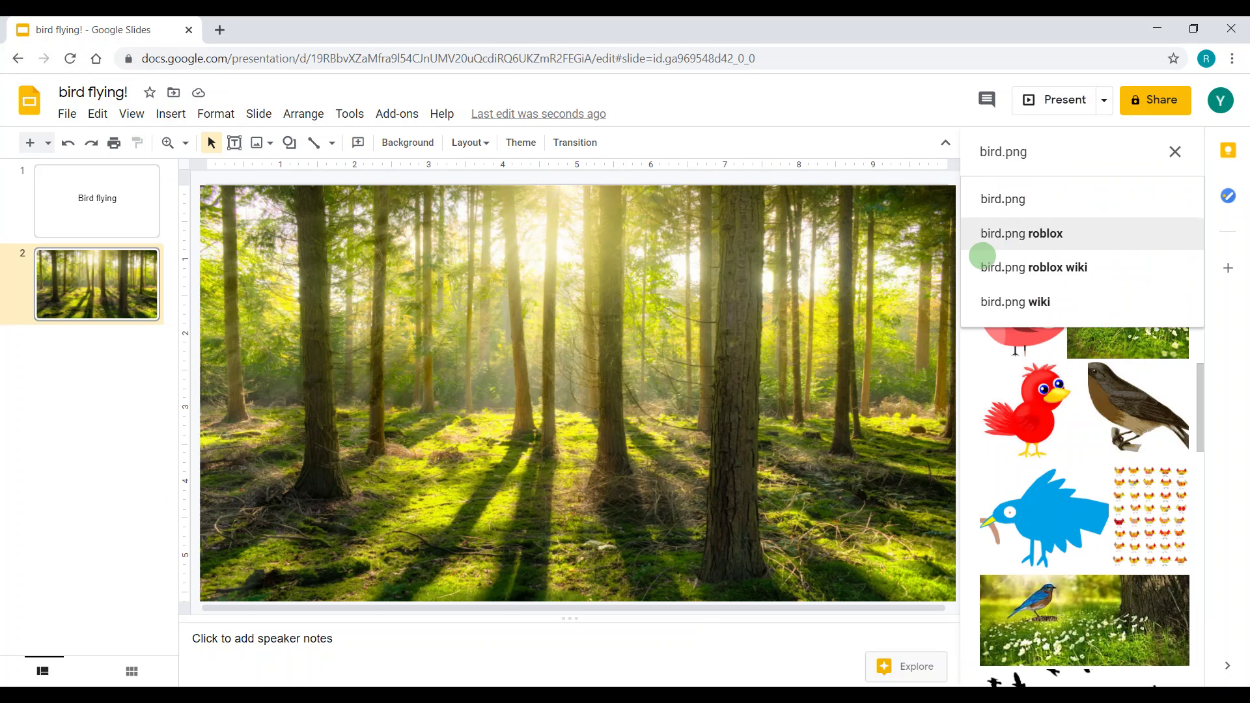
# Insert the sandpiper photo from the bird.png results onto the forest slide
pyautogui.scroll(-5, 1063, 607)
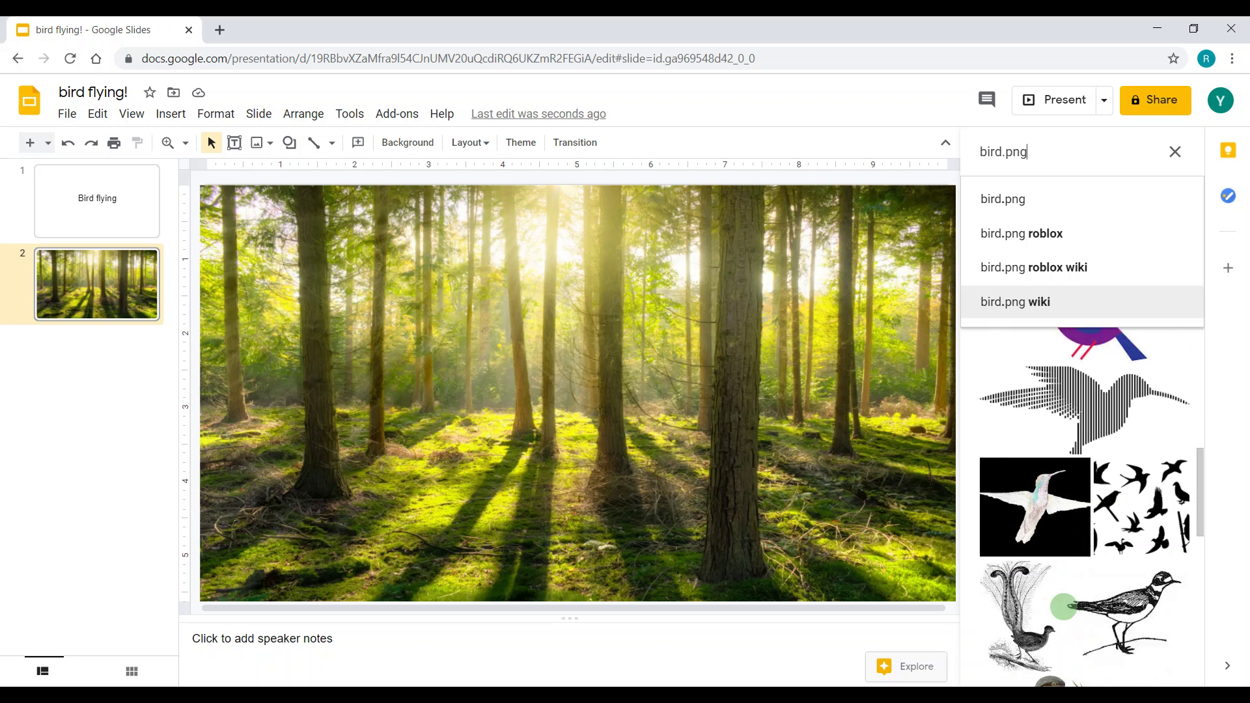
pyautogui.scroll(-3, 1063, 607)
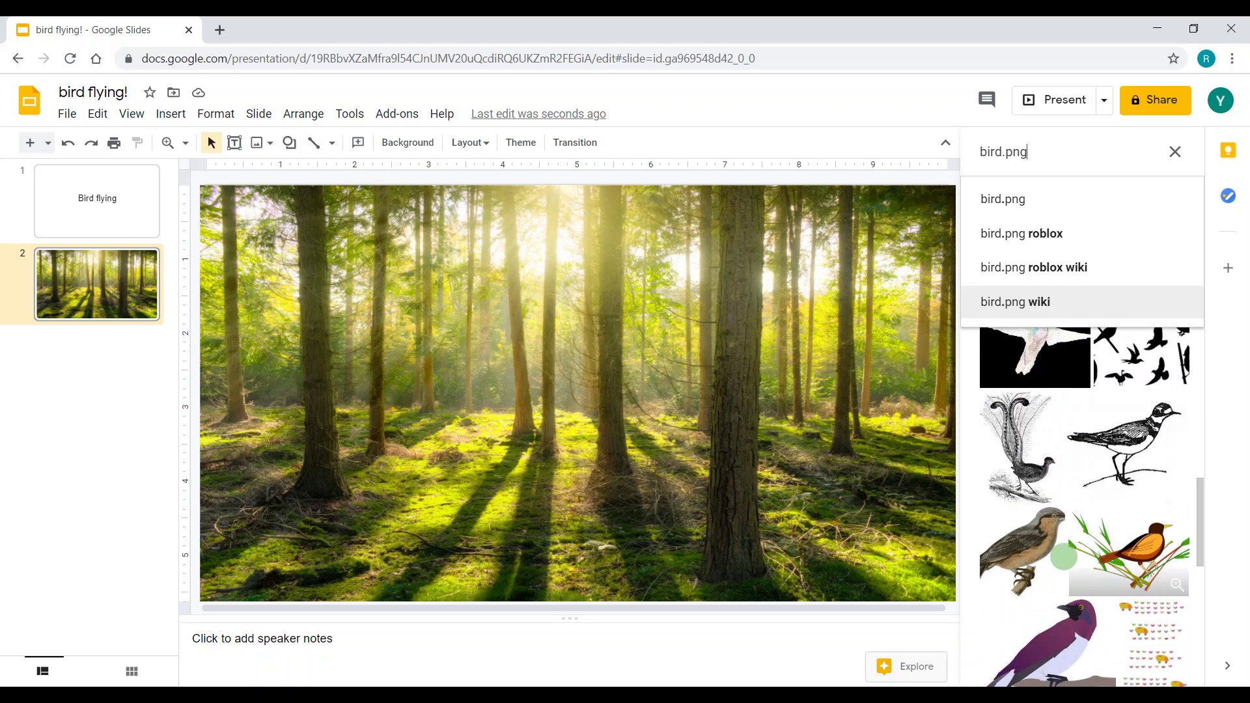
pyautogui.scroll(-6, 1068, 559)
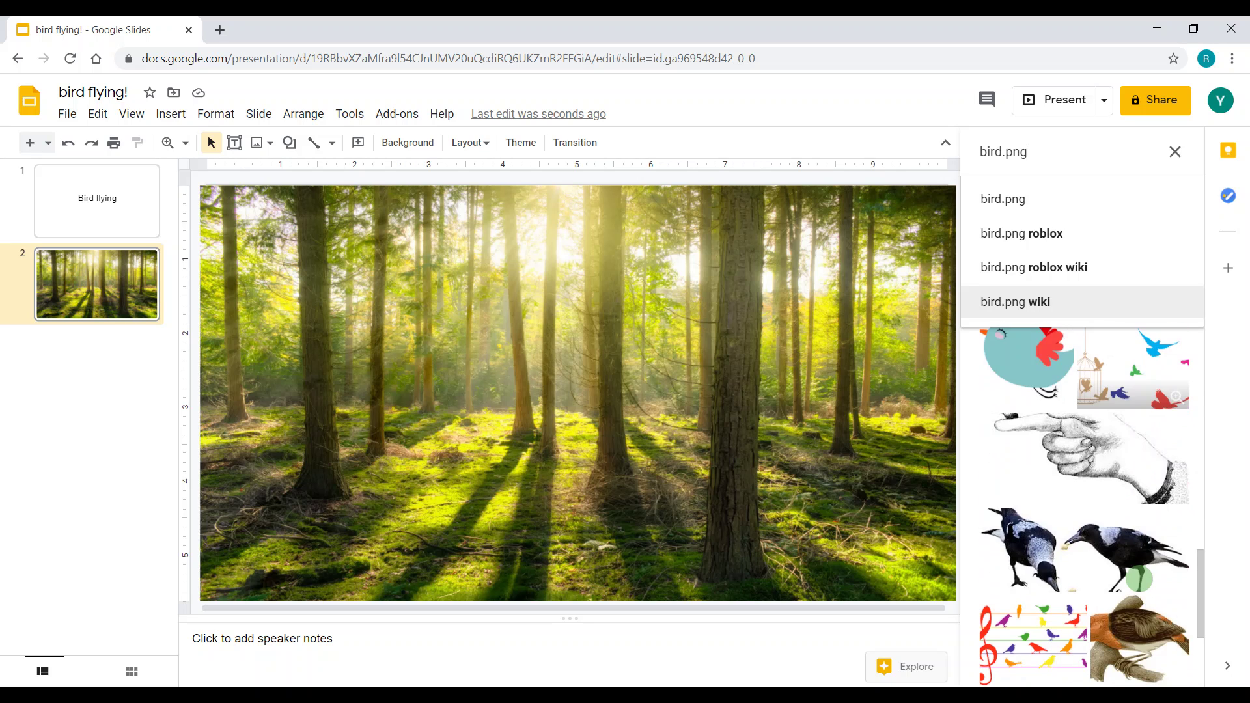
pyautogui.scroll(-6, 1140, 578)
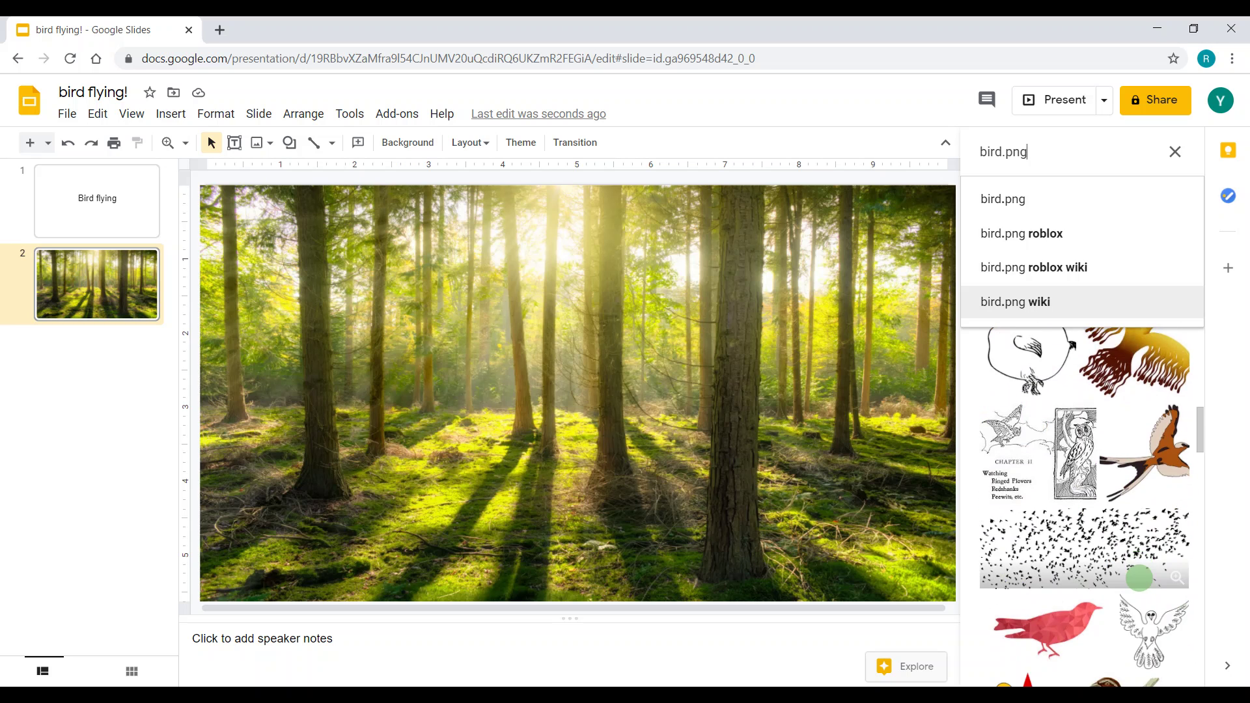
pyautogui.scroll(-3, 1140, 578)
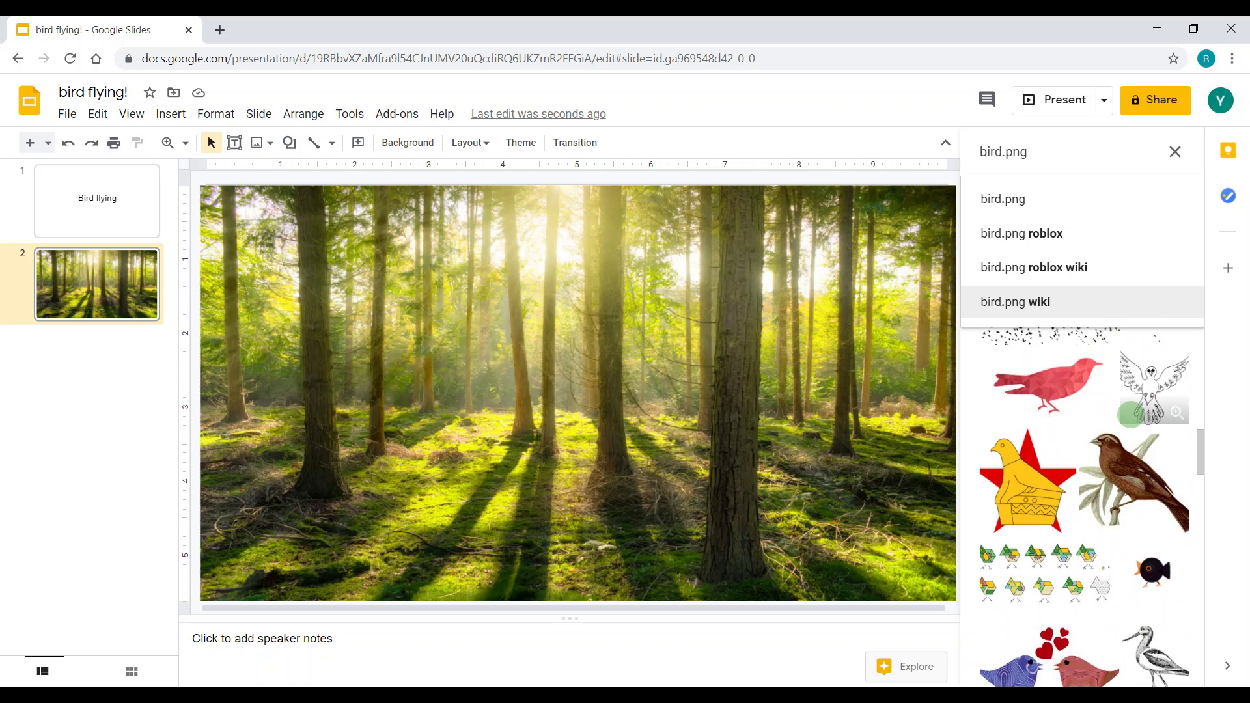
pyautogui.scroll(-10, 1132, 415)
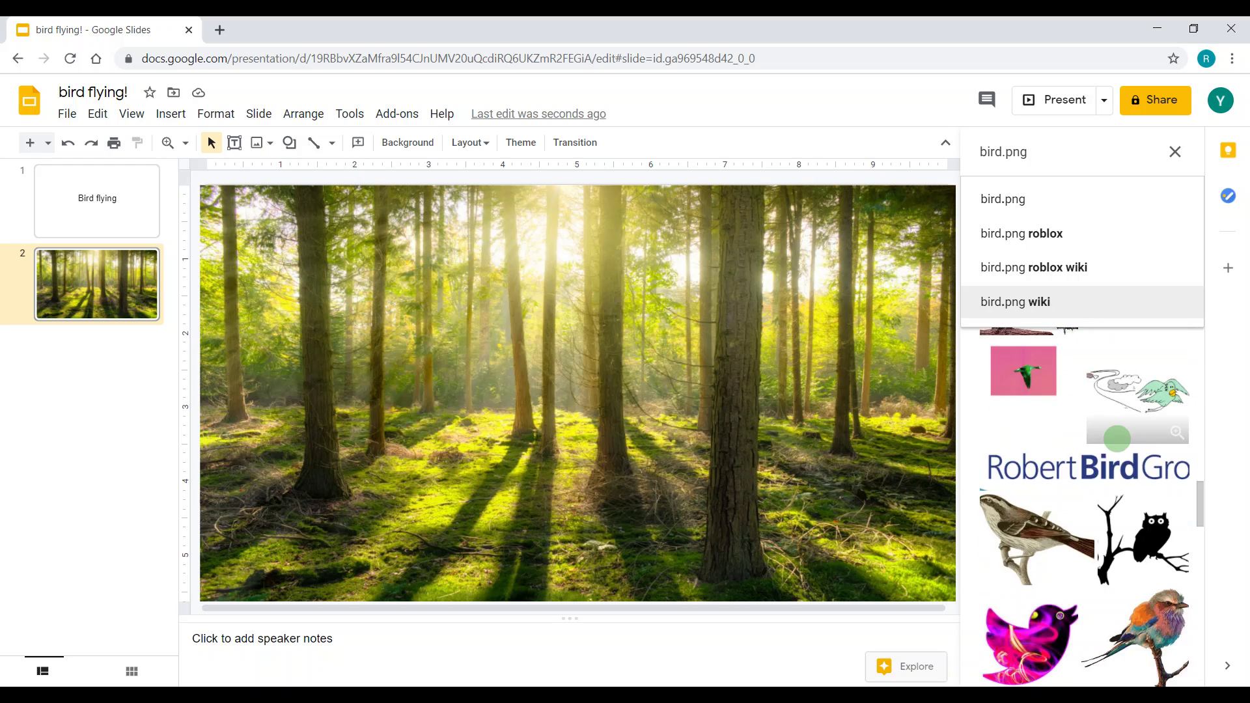
pyautogui.scroll(-5, 1117, 439)
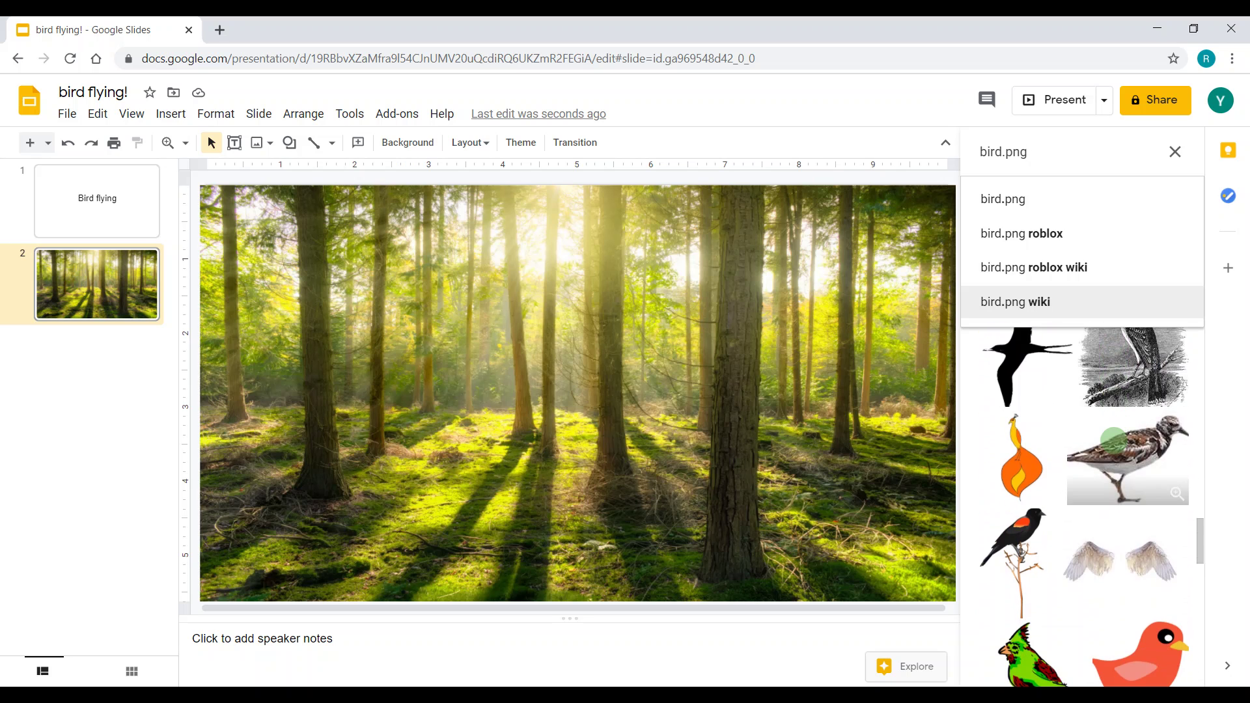
pyautogui.click(1116, 459)
pyautogui.click(1116, 459)
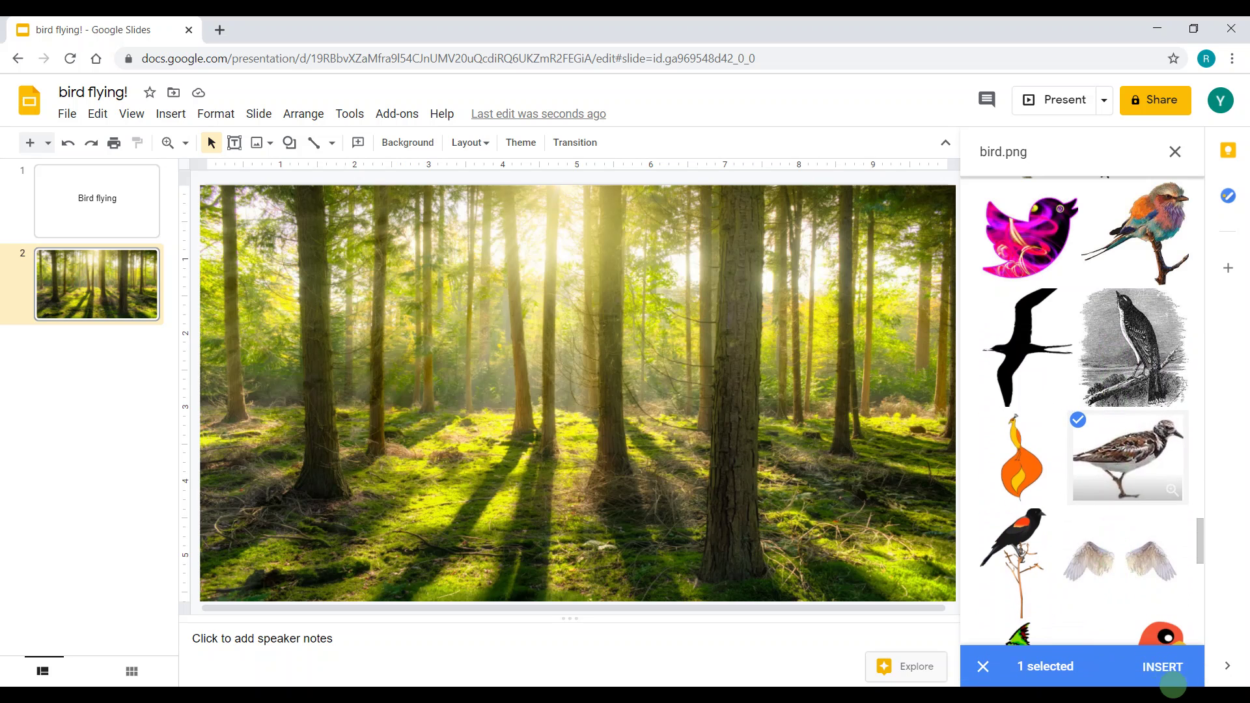
pyautogui.click(1165, 668)
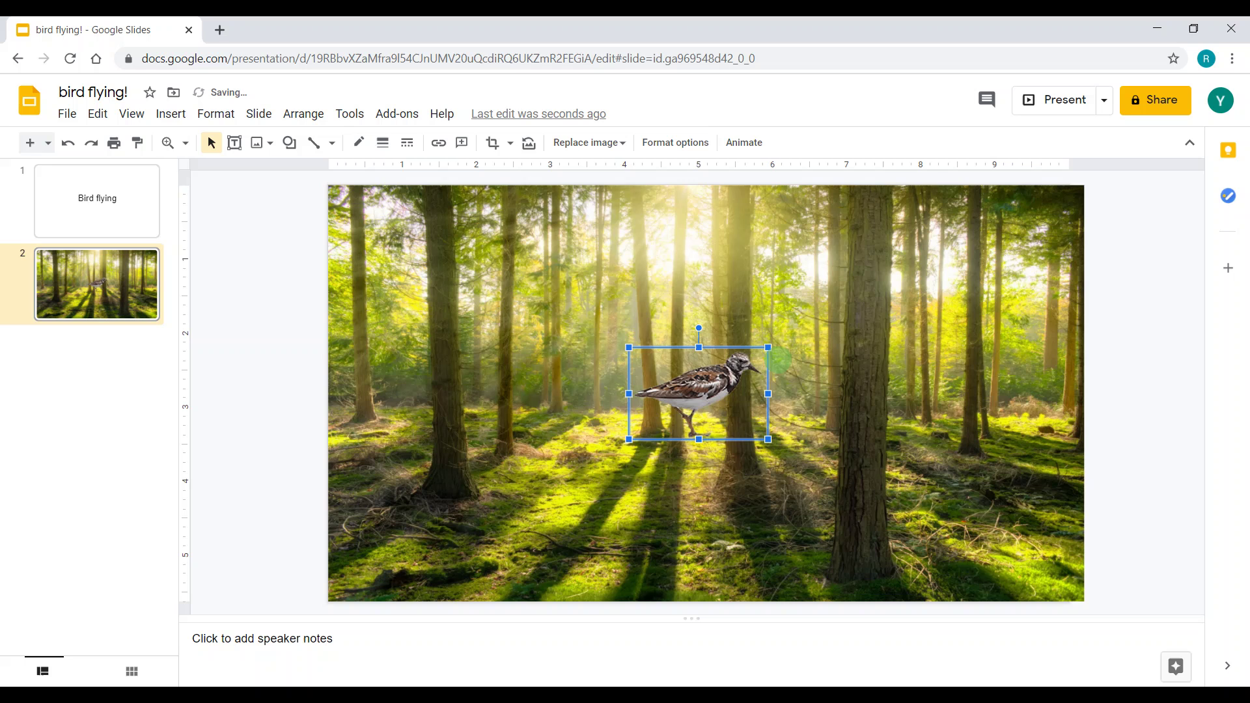
# Drag the sandpiper just outside the slide's left edge and deselect it
pyautogui.moveTo(743, 369); pyautogui.dragTo(288, 366)
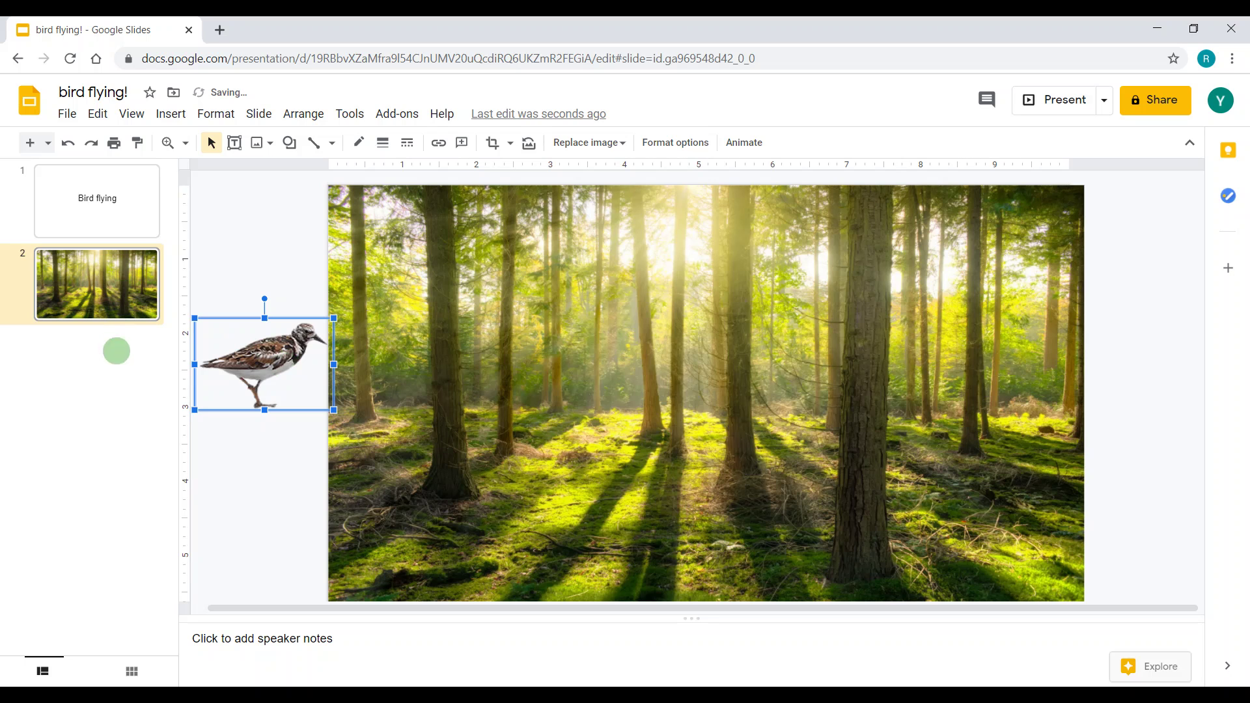
pyautogui.click(255, 239)
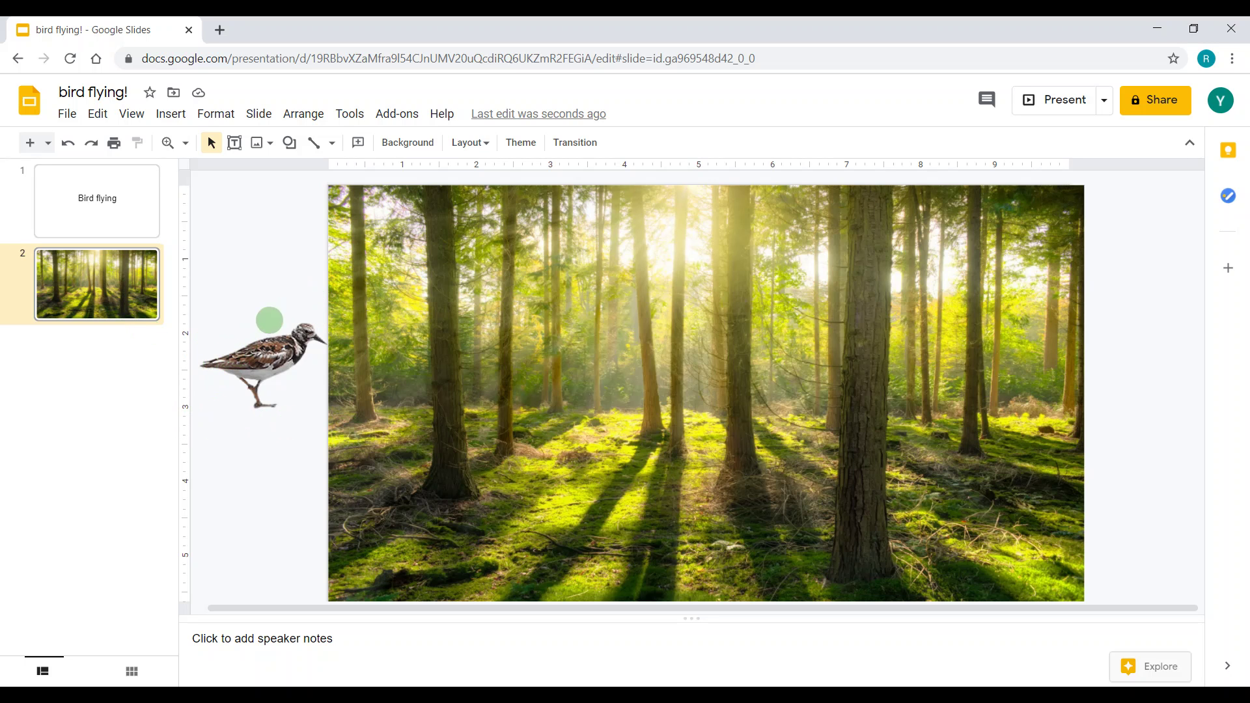
# Duplicate the forest slide and nudge the sandpiper on slide 3 two steps right
pyautogui.click(259, 115)
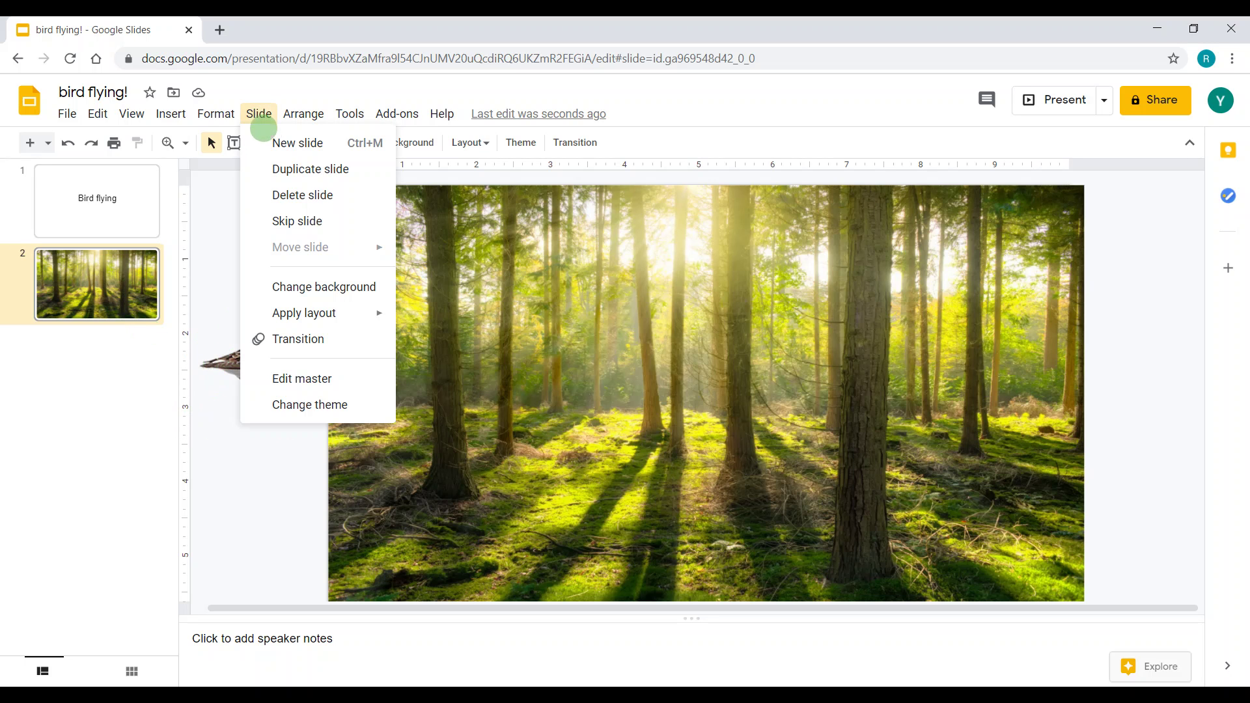
pyautogui.click(280, 168)
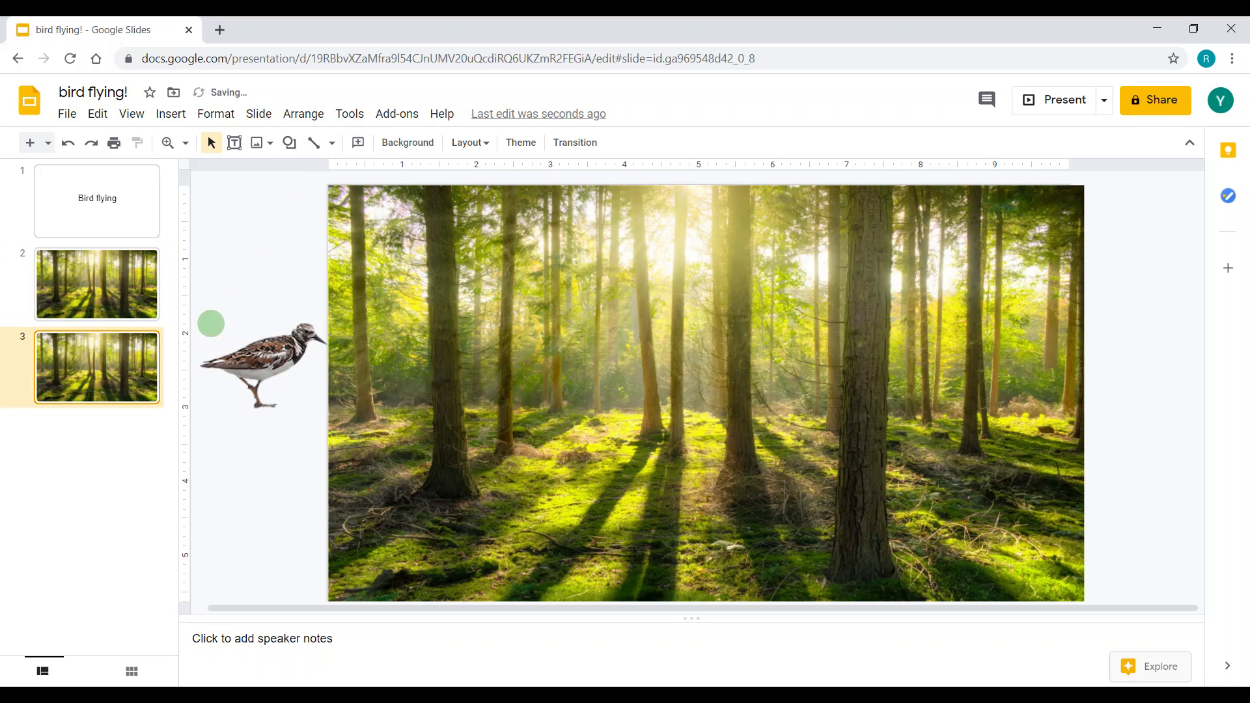
pyautogui.click(113, 298)
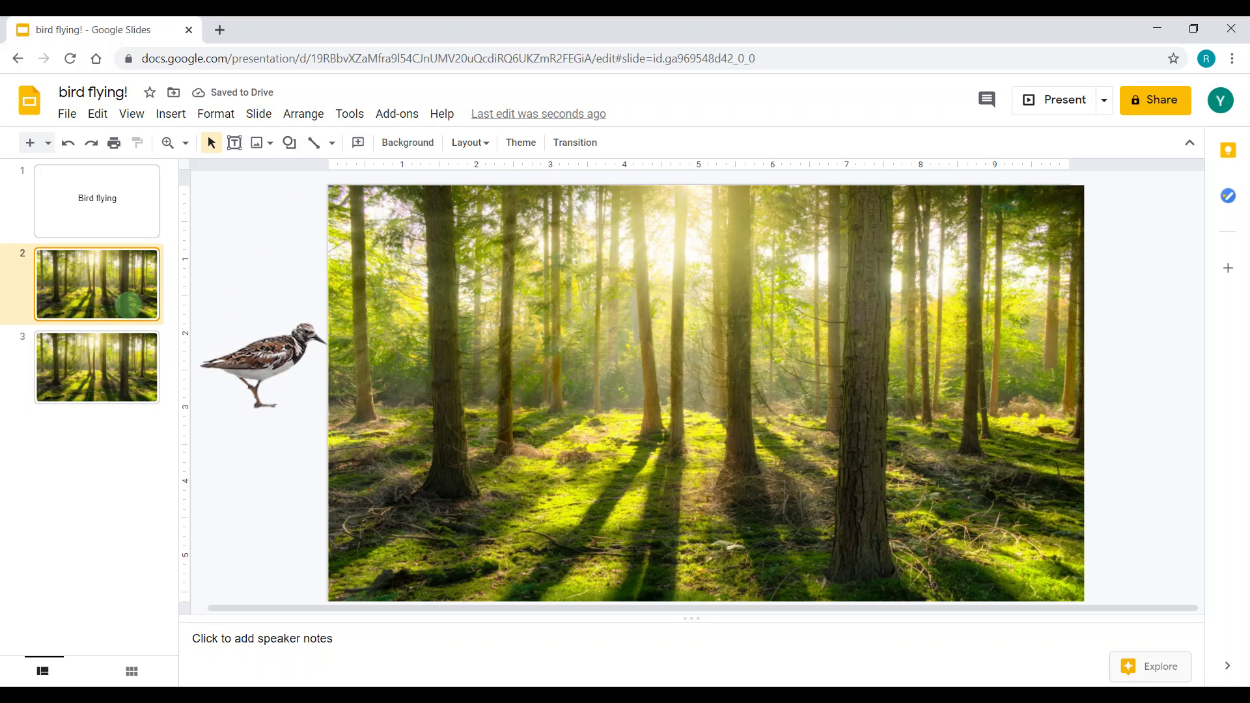
pyautogui.click(123, 370)
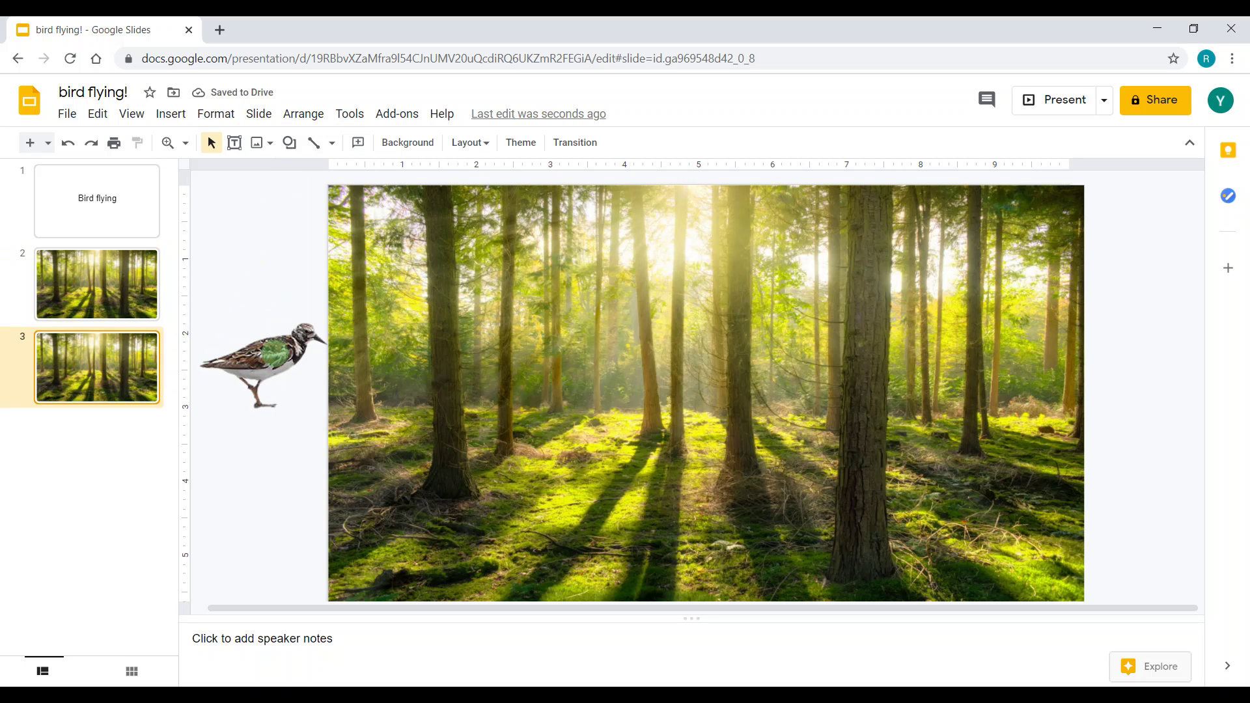
pyautogui.click(264, 365)
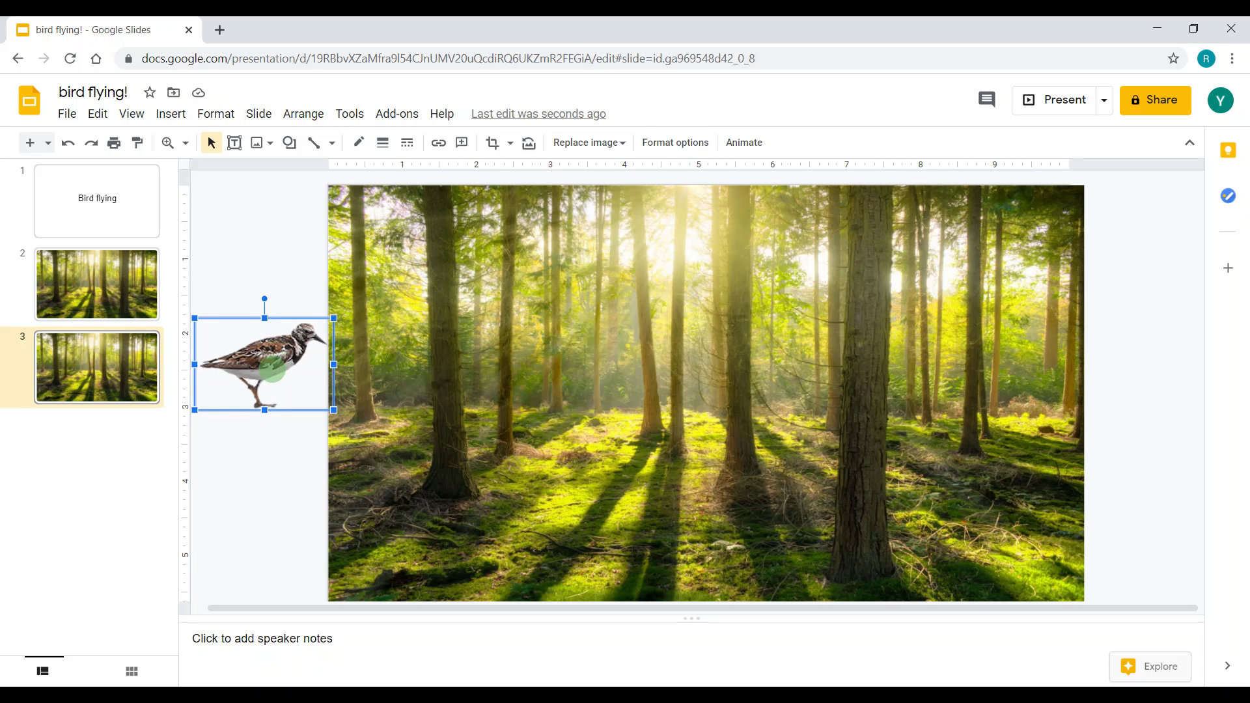
pyautogui.press('Right')
pyautogui.press('Right')
pyautogui.press('Right')
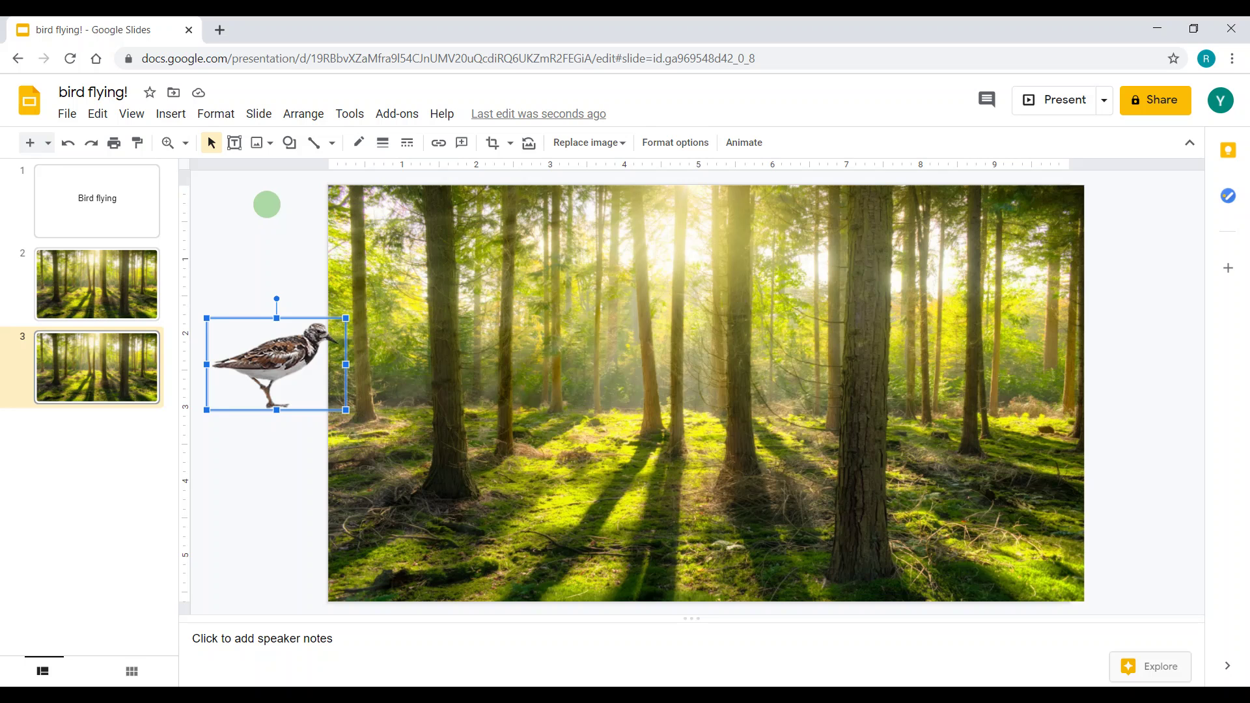
pyautogui.press('Right')
pyautogui.press('Right')
# Duplicate slides into new slides 4 and 5, nudging the bird one step right on each
pyautogui.click(254, 117)
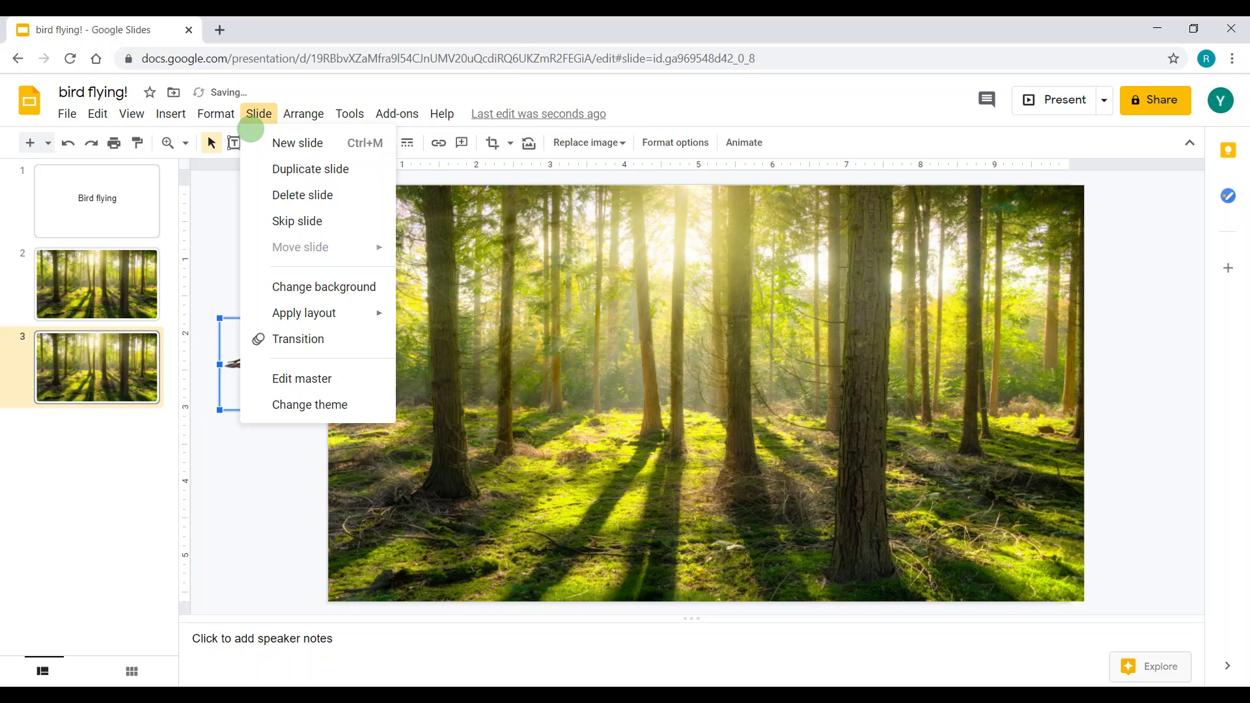
pyautogui.click(257, 169)
pyautogui.click(282, 390)
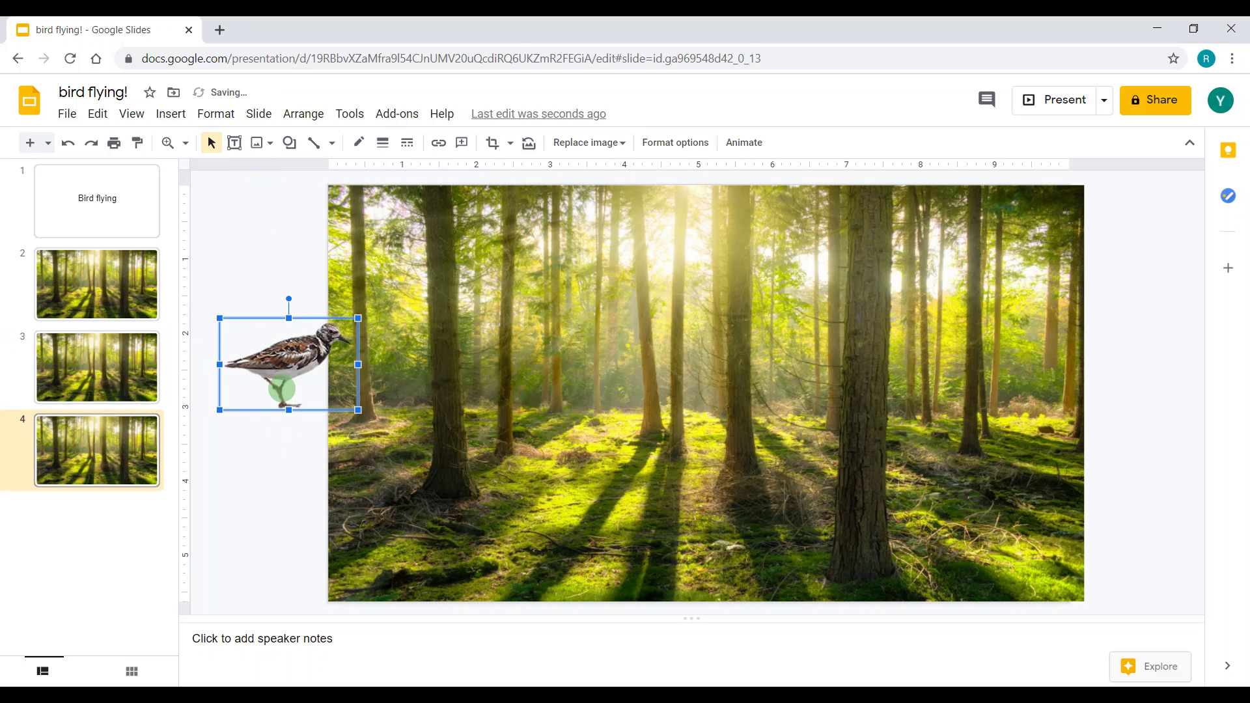
pyautogui.press('Right')
pyautogui.press('Right')
pyautogui.click(259, 114)
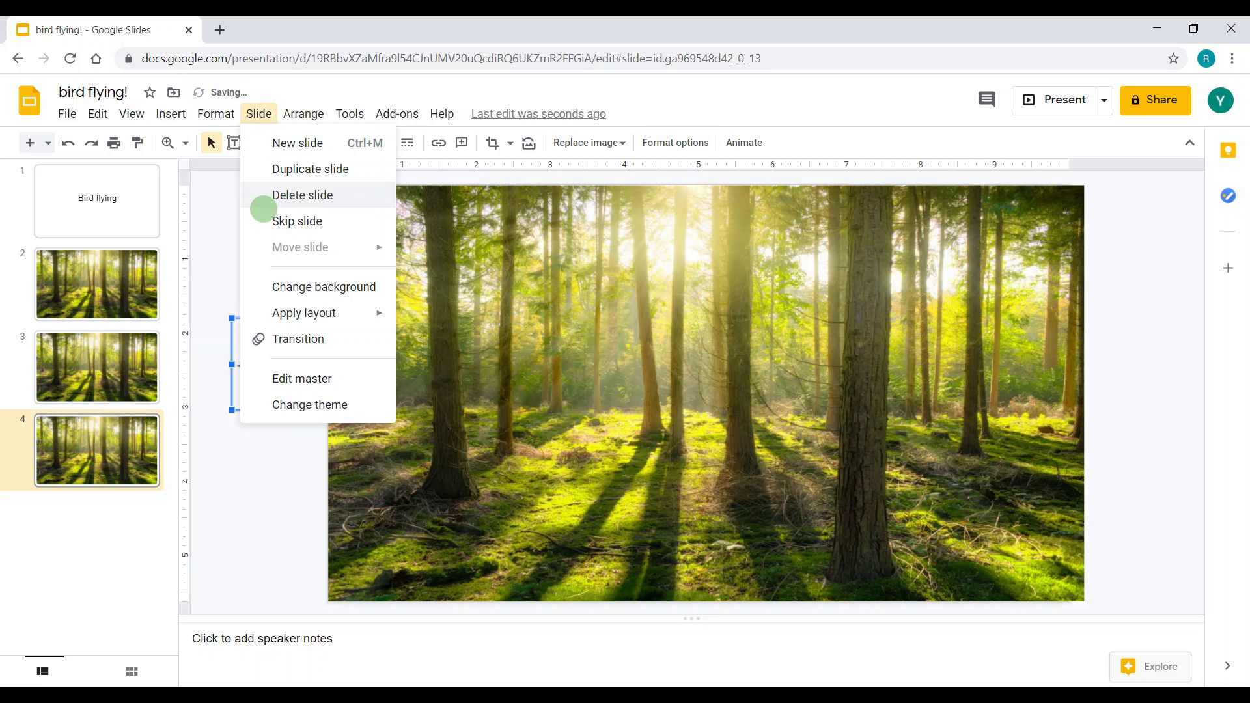
pyautogui.click(285, 169)
pyautogui.click(311, 366)
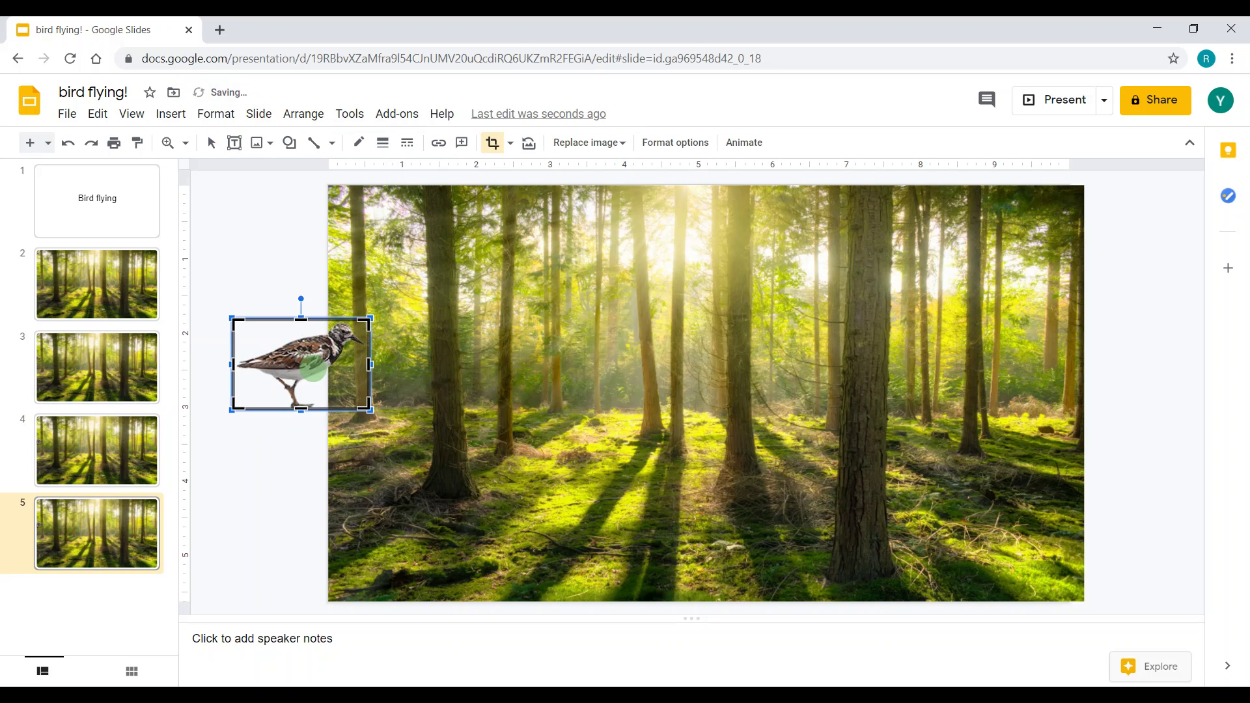
pyautogui.press('Right')
pyautogui.press('Right')
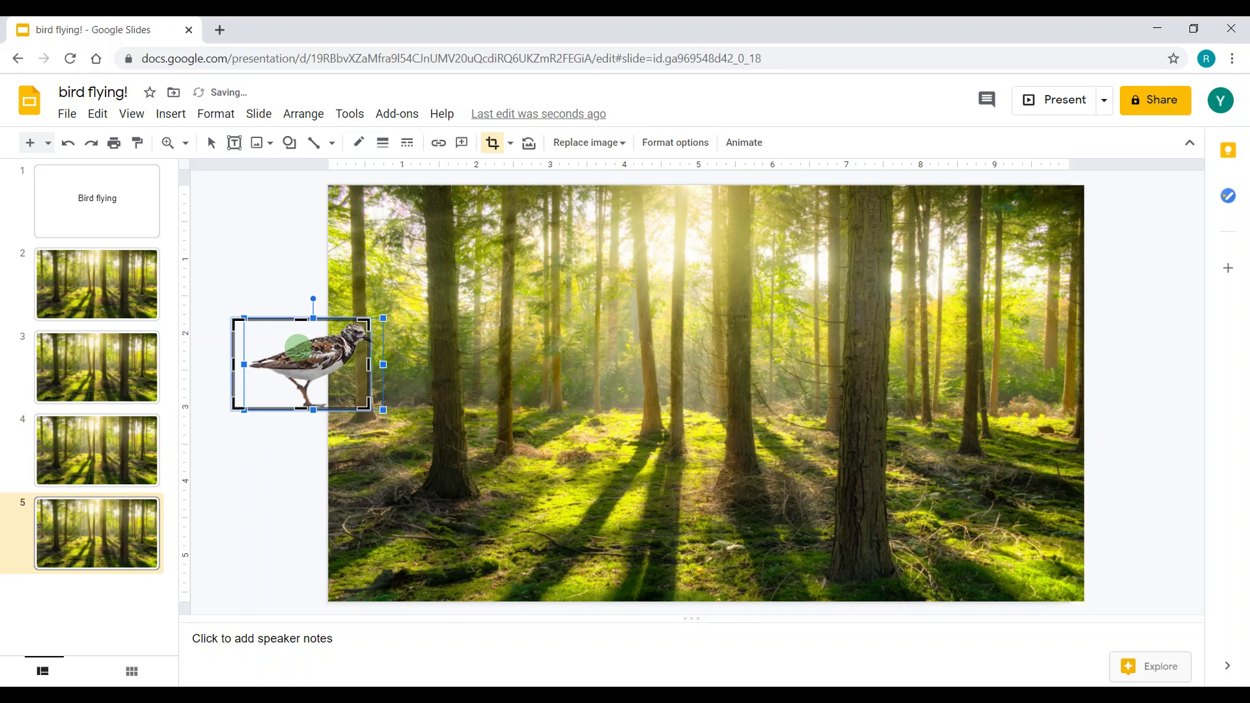
pyautogui.press('Return')
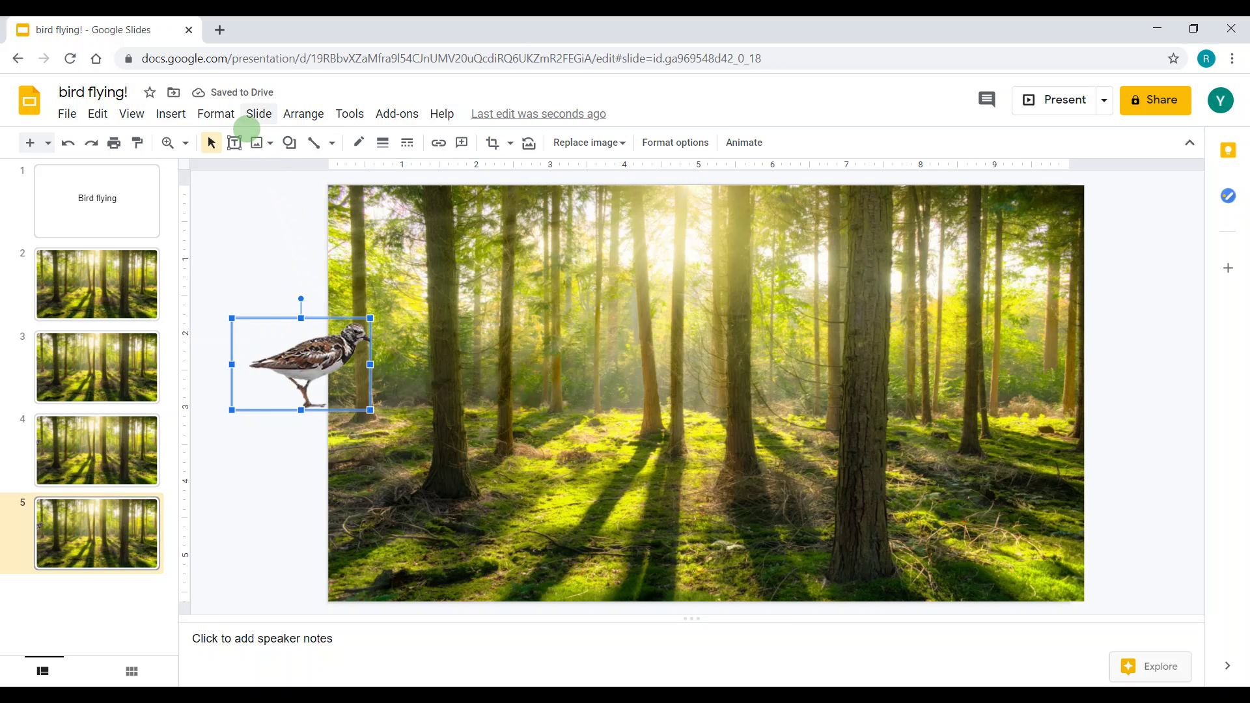
# Add slides 6 and 7 as copies, nudging the bird further right on each
pyautogui.click(256, 116)
pyautogui.click(277, 170)
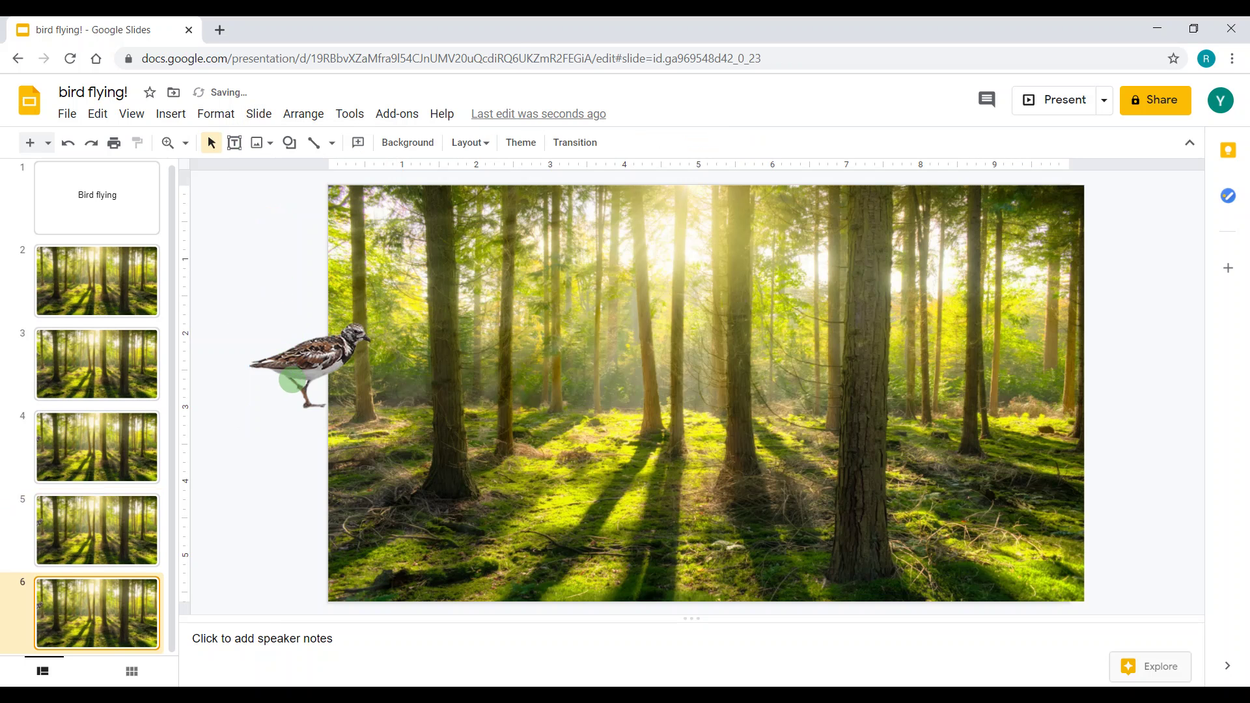
pyautogui.click(294, 386)
pyautogui.press('Right')
pyautogui.press('Right')
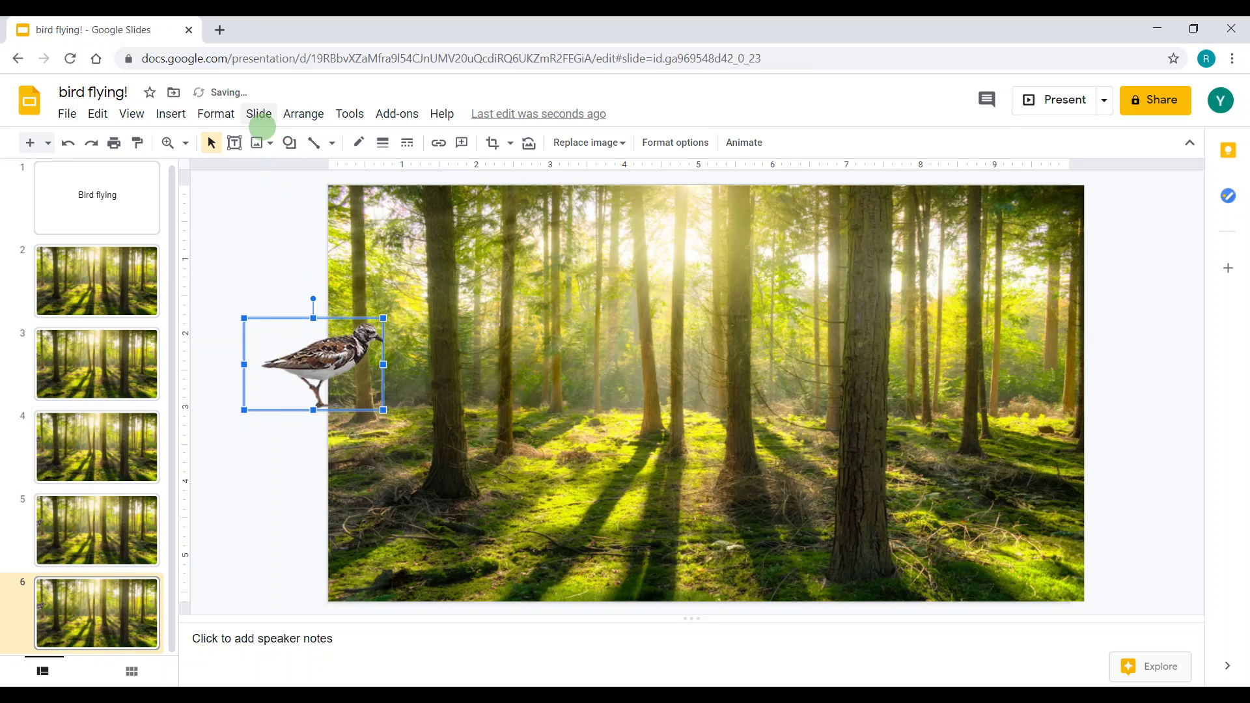
pyautogui.click(258, 116)
pyautogui.click(271, 168)
pyautogui.click(304, 334)
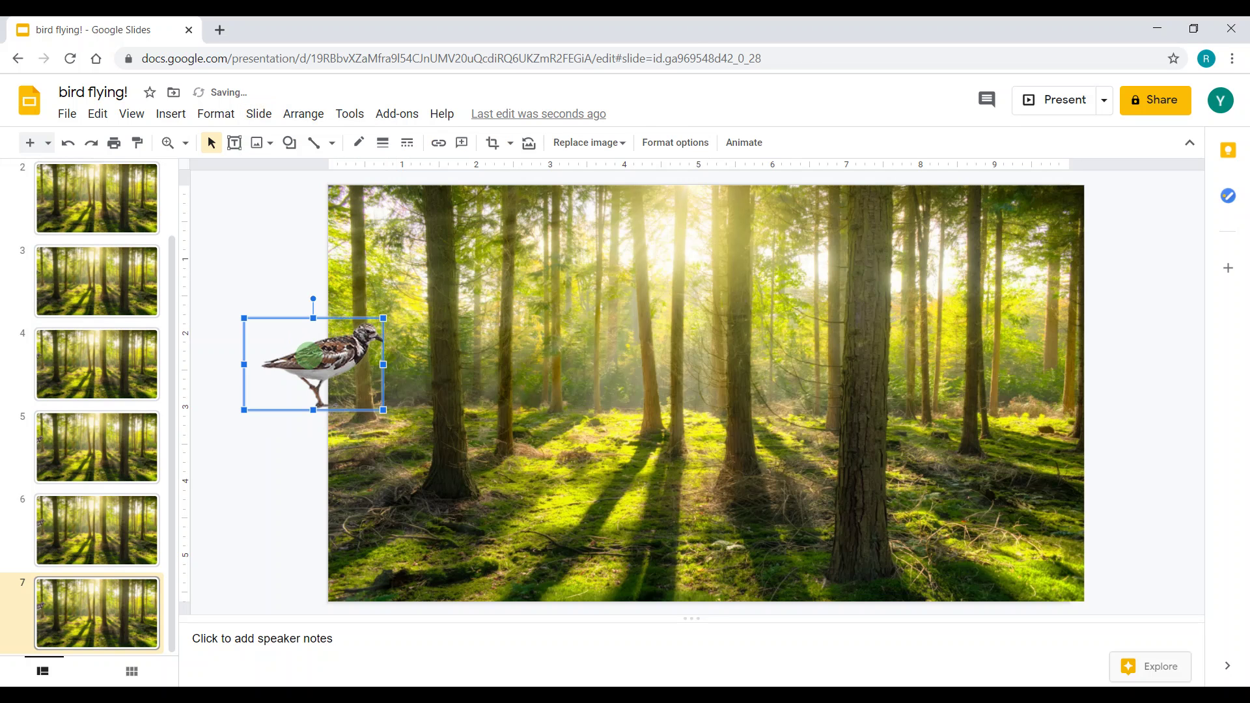
pyautogui.press('Right')
pyautogui.press('Right')
# Add slides 8 and 9 as copies, nudging the bird further right on each
pyautogui.click(248, 116)
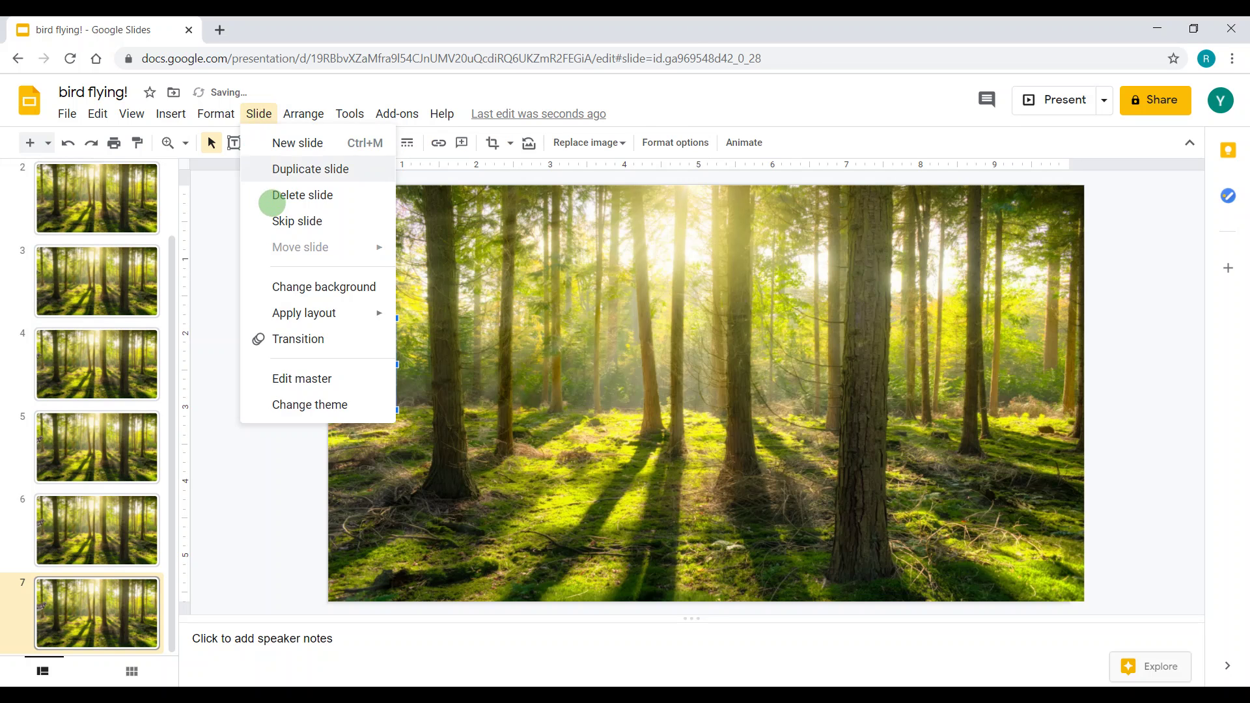
pyautogui.click(287, 170)
pyautogui.click(322, 368)
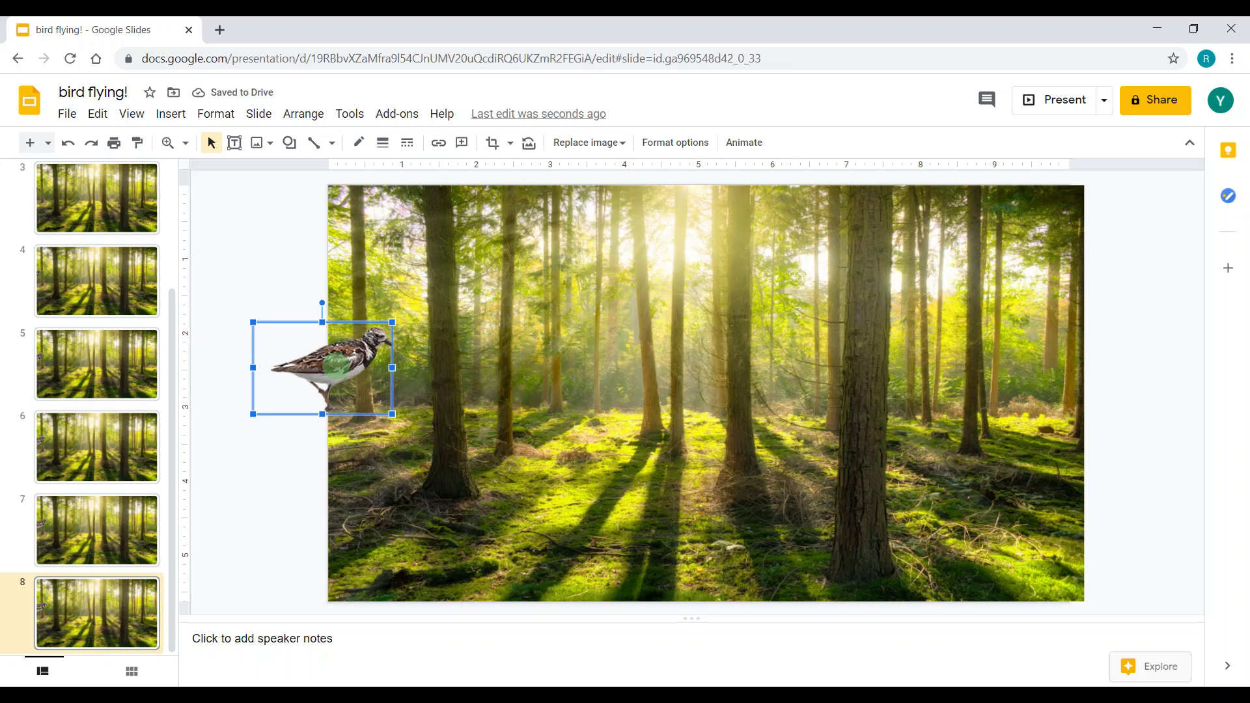
pyautogui.press('Right')
pyautogui.press('Right')
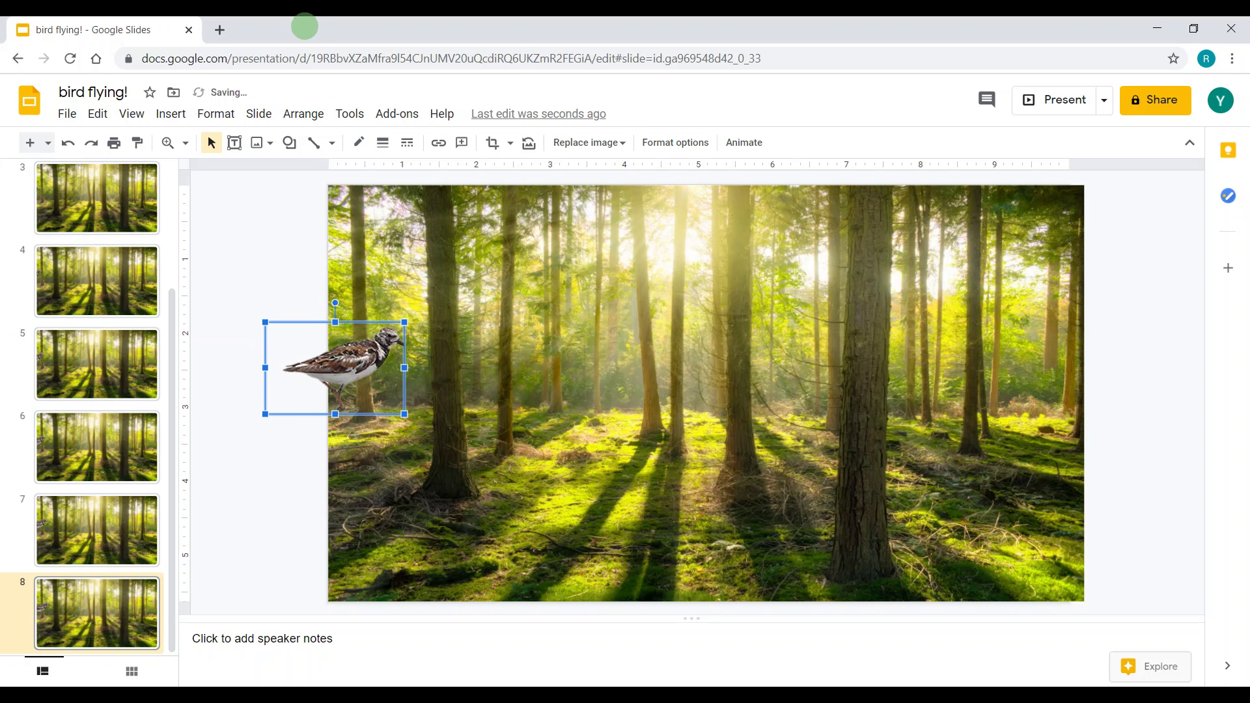
pyautogui.click(258, 115)
pyautogui.click(305, 169)
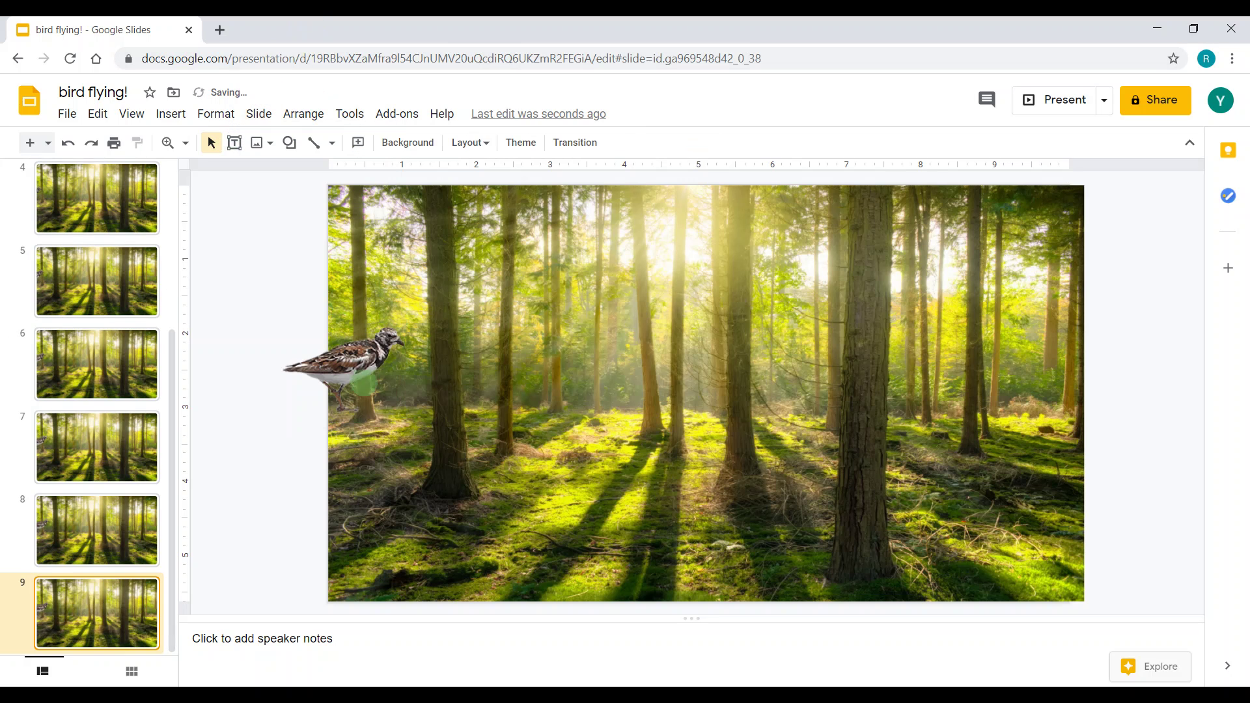
pyautogui.click(363, 384)
pyautogui.press('Right')
pyautogui.press('Right')
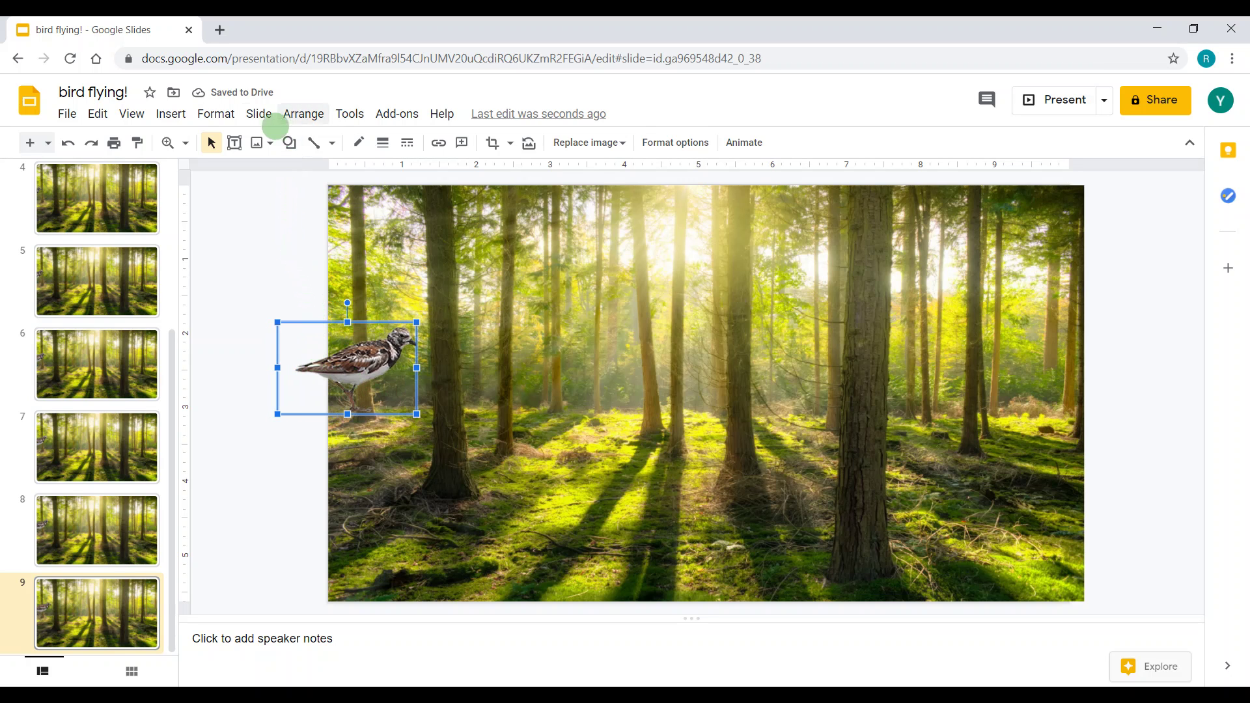
# Delete slide 9, then restore it
pyautogui.click(258, 114)
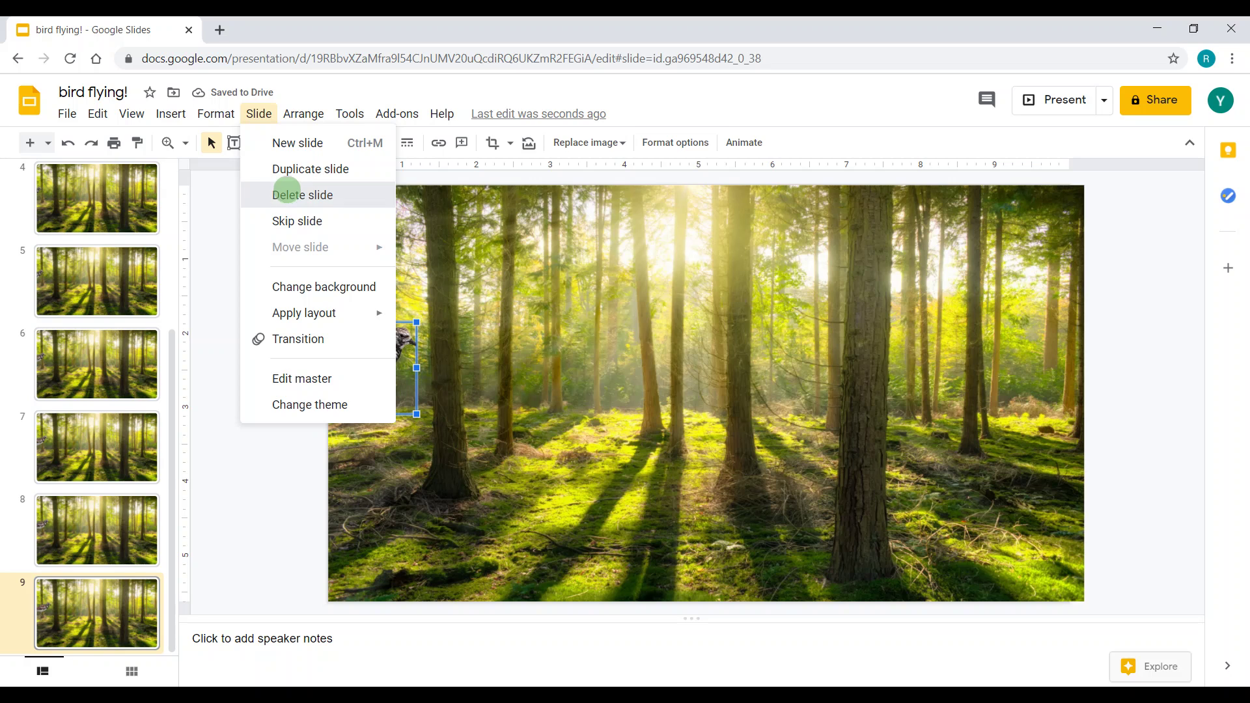
pyautogui.click(288, 193)
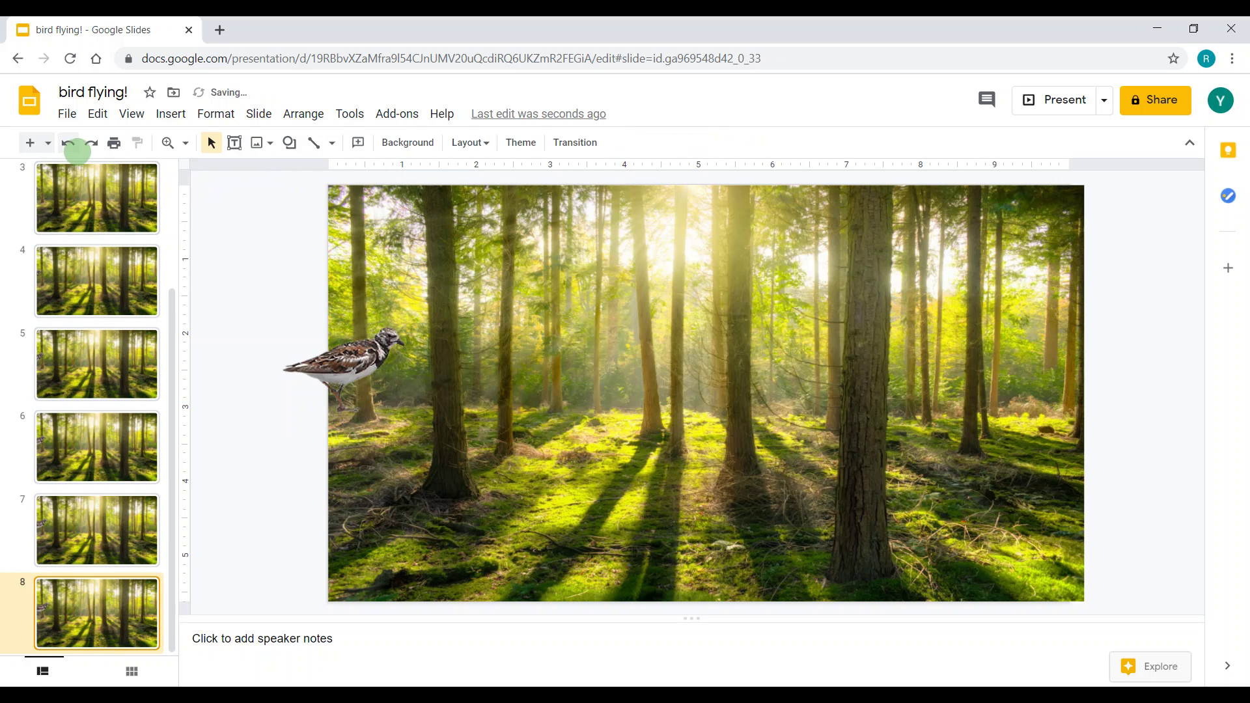
pyautogui.click(68, 143)
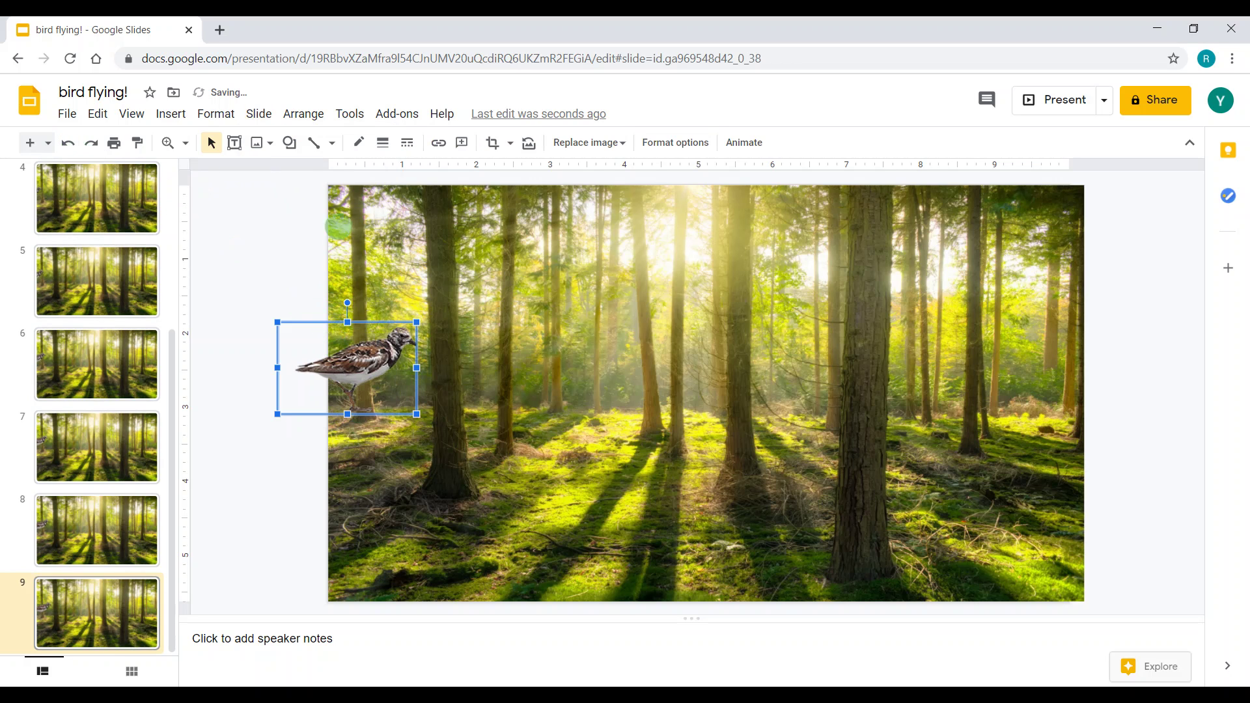
# Add slides 10, 11 and 12 as copies, dragging the bird slightly further right each time
pyautogui.click(259, 114)
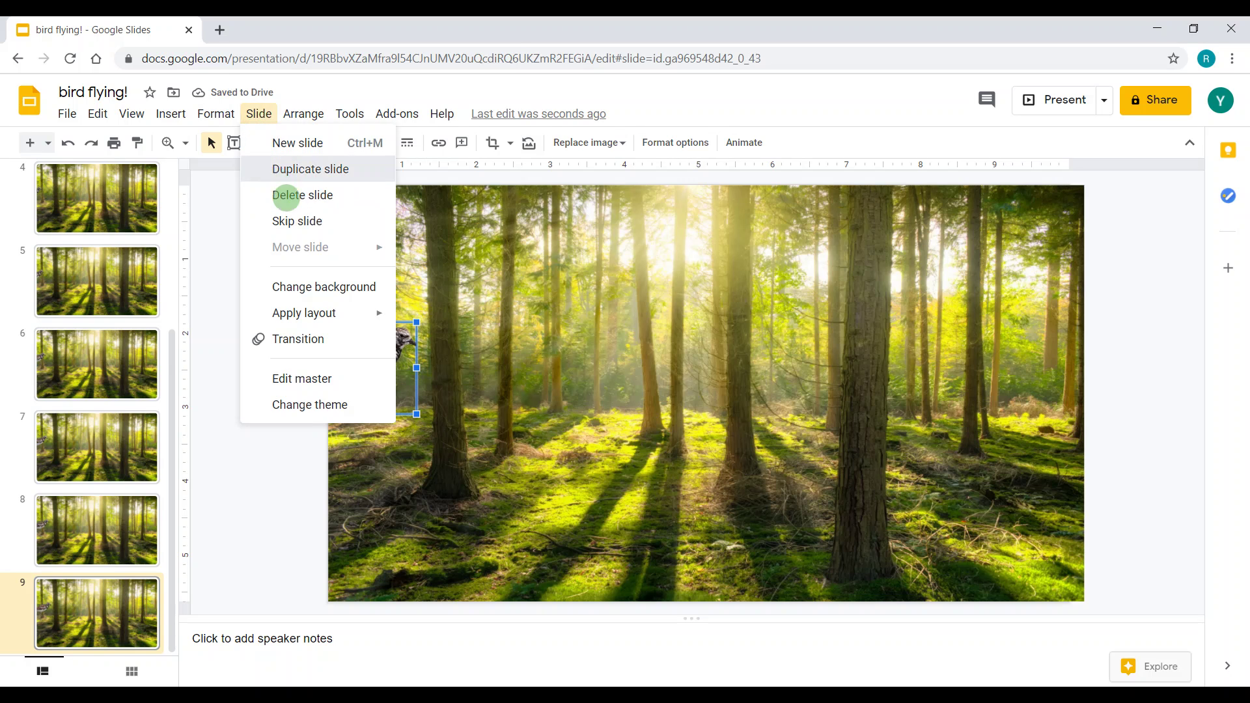
pyautogui.click(287, 171)
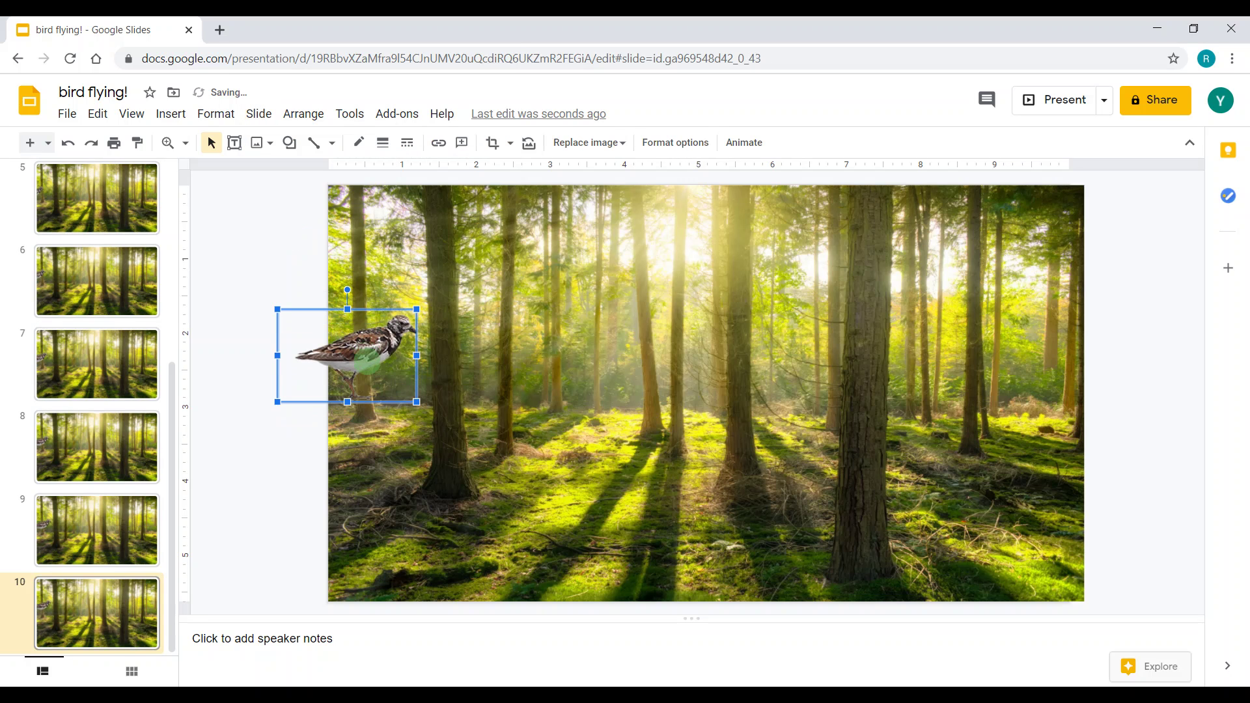
pyautogui.moveTo(368, 360); pyautogui.dragTo(379, 360)
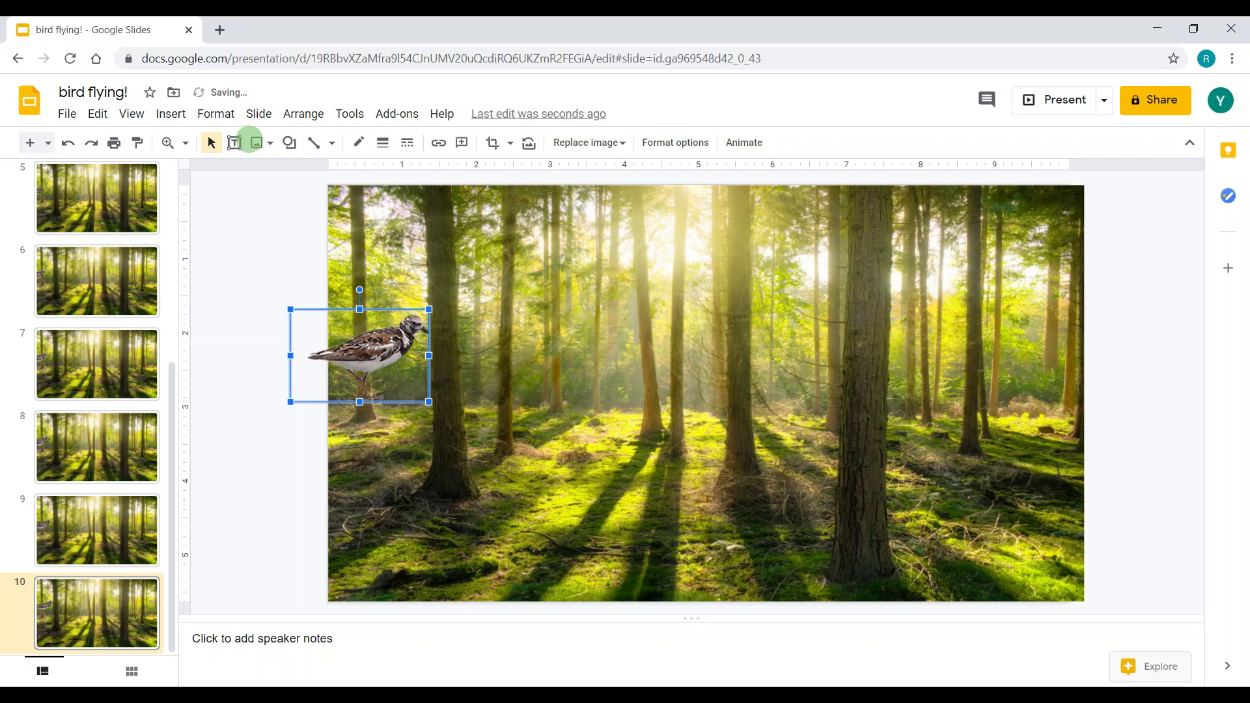
pyautogui.click(258, 114)
pyautogui.click(280, 171)
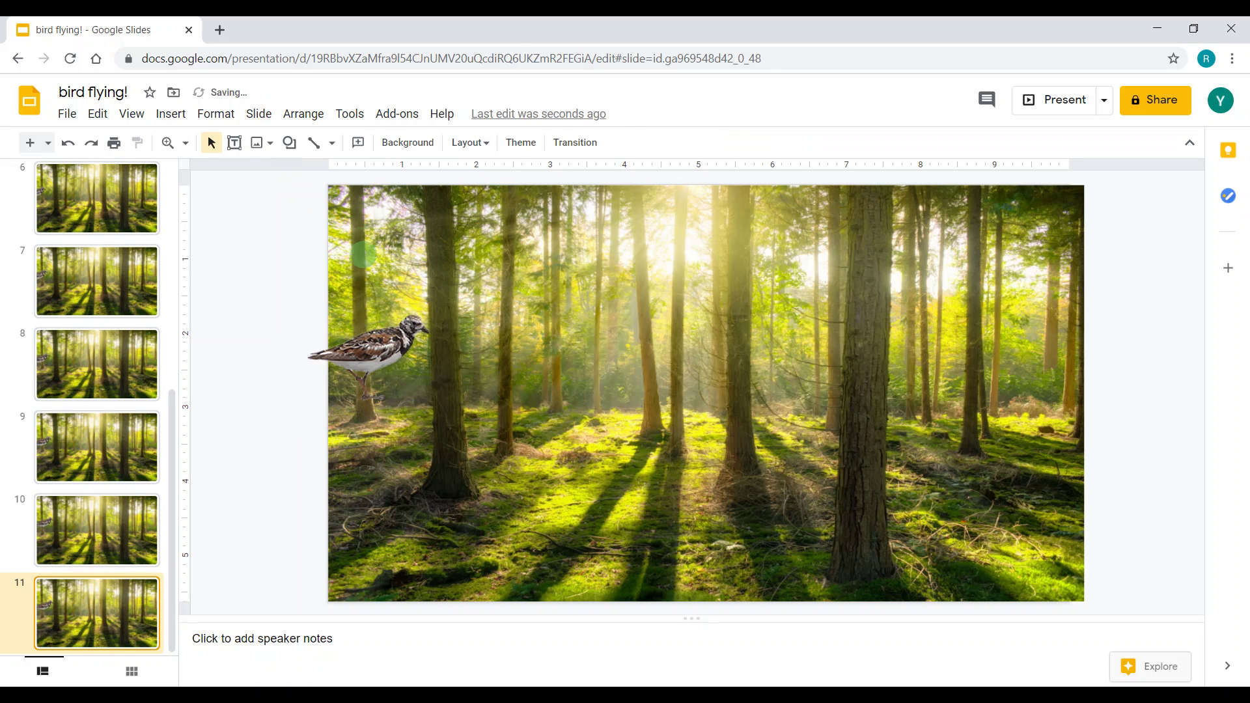
pyautogui.moveTo(352, 360); pyautogui.dragTo(360, 365)
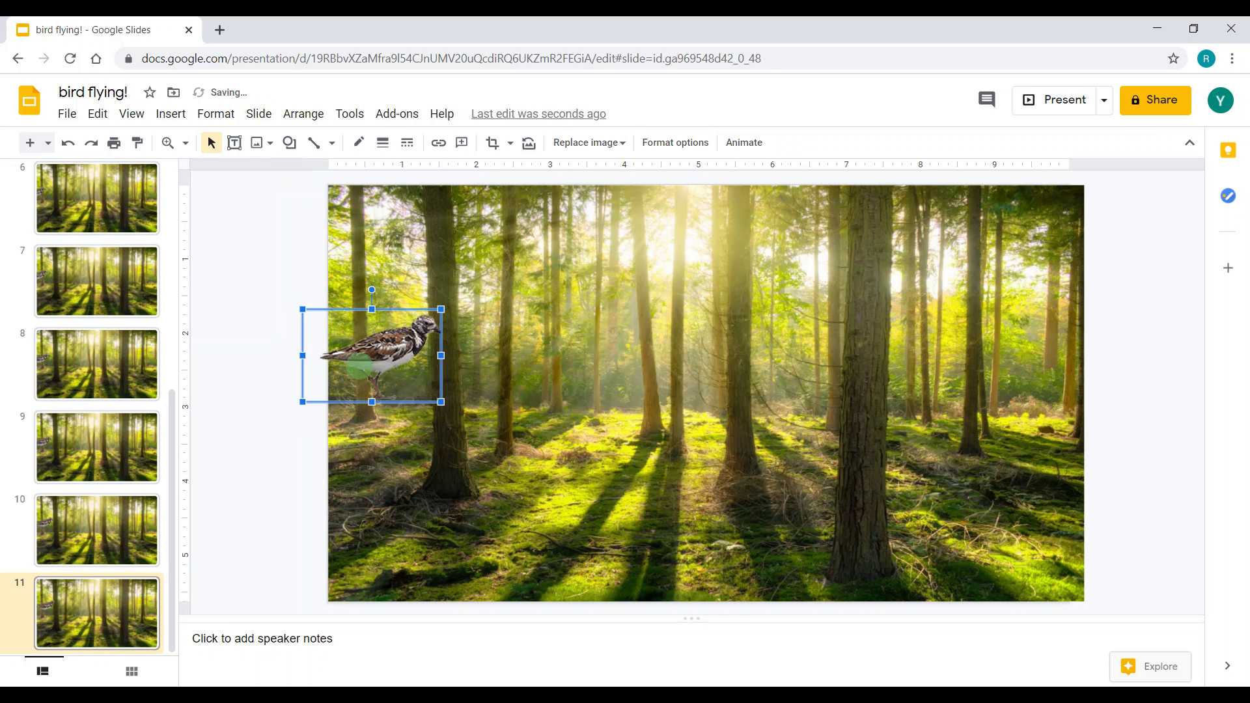
pyautogui.click(259, 114)
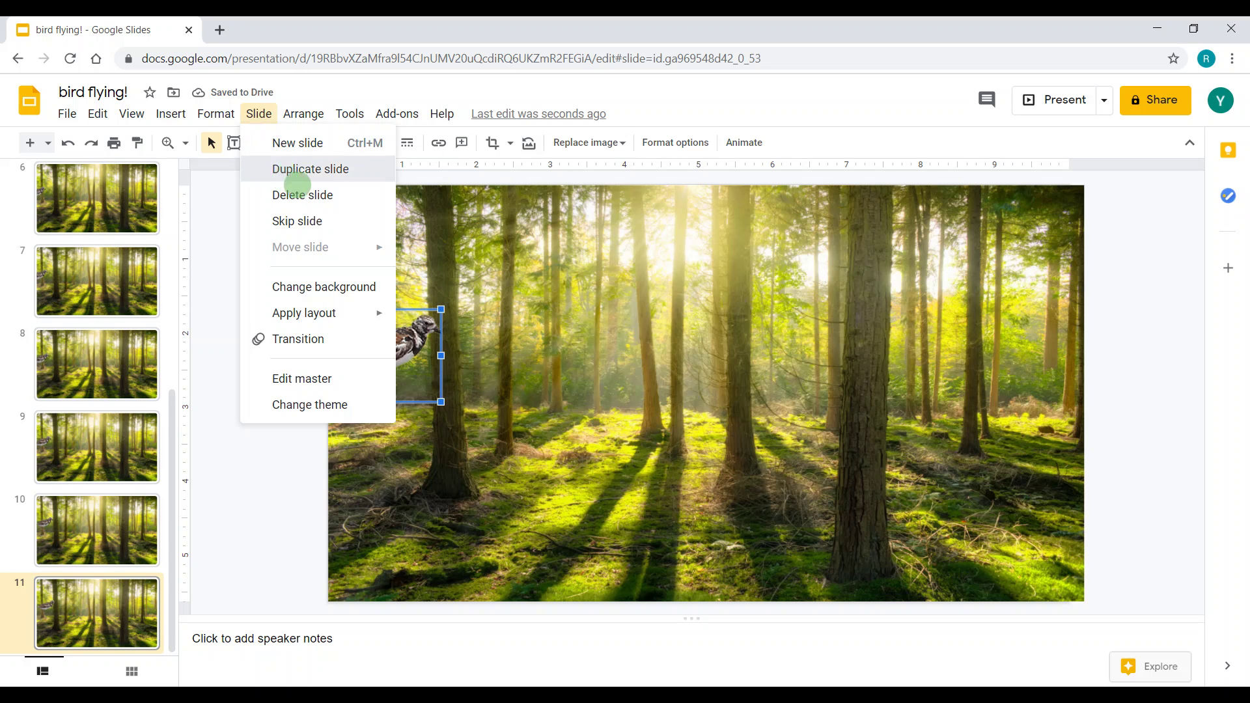
pyautogui.click(293, 170)
pyautogui.moveTo(407, 352); pyautogui.dragTo(425, 355)
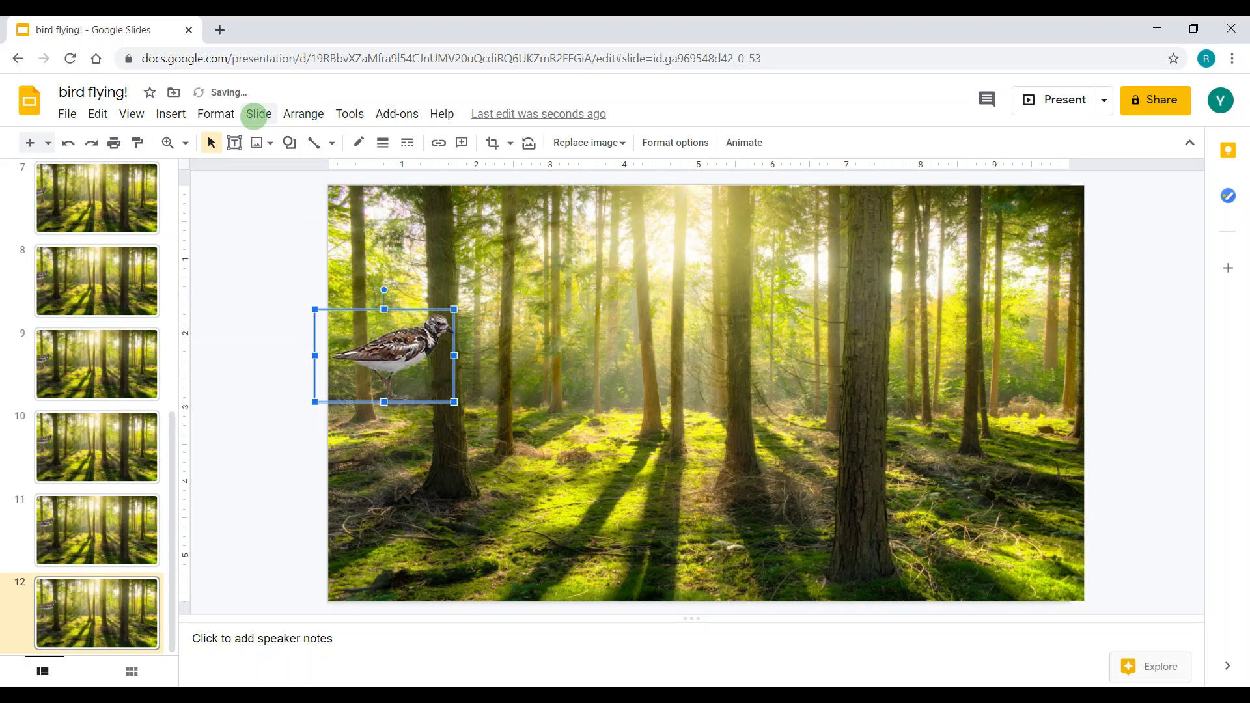
# Add slides 13, 14 and 15 as copies, shifting the bird about 20 px right each time
pyautogui.click(259, 114)
pyautogui.click(278, 170)
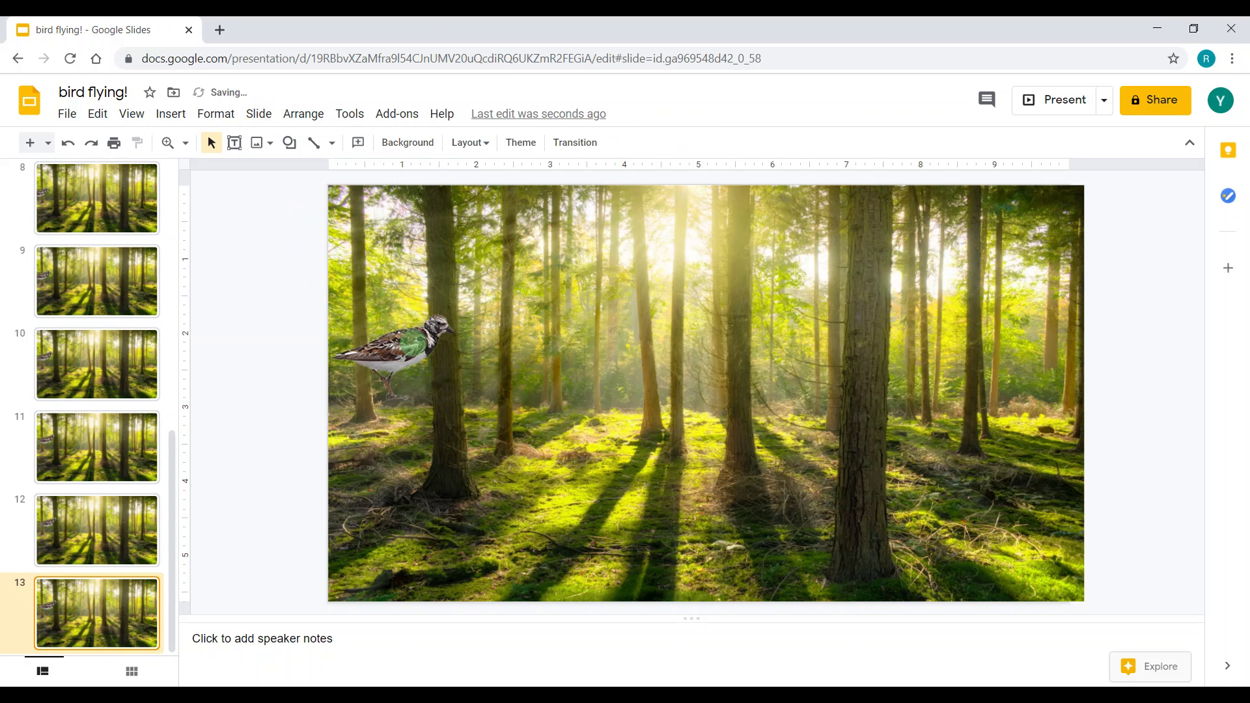
pyautogui.click(391, 355)
pyautogui.click(258, 114)
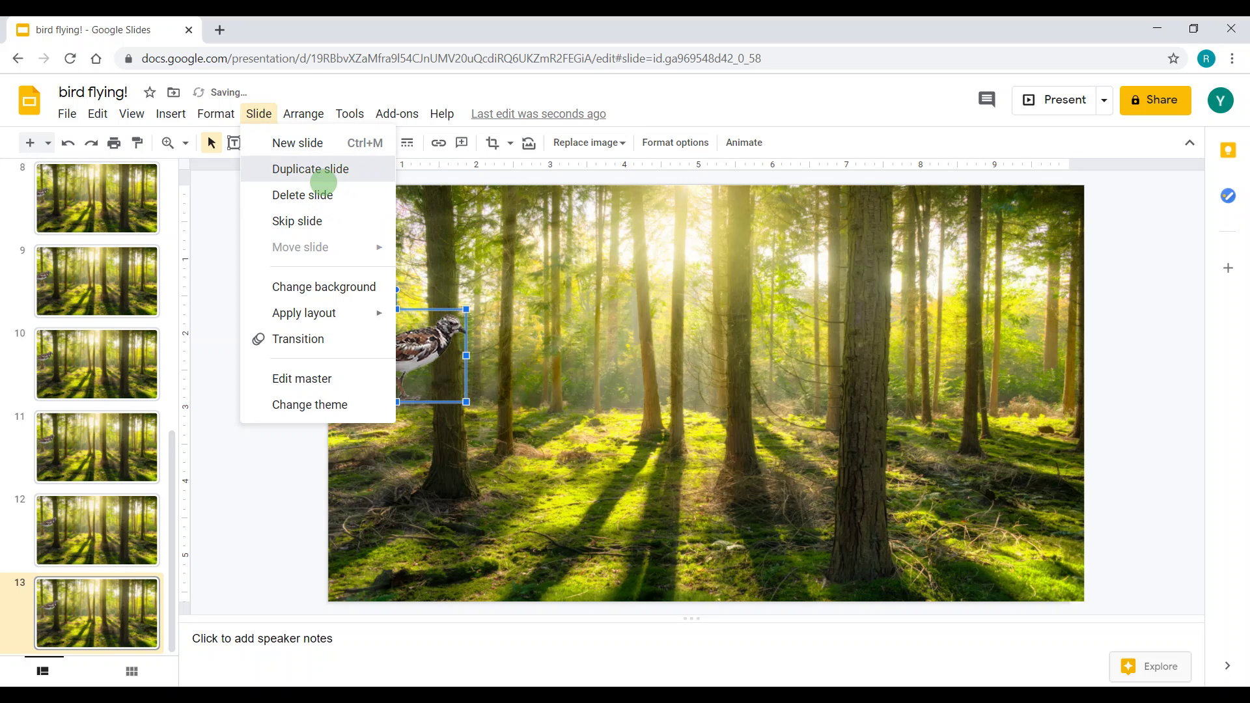
pyautogui.click(323, 183)
pyautogui.moveTo(430, 345); pyautogui.dragTo(442, 346)
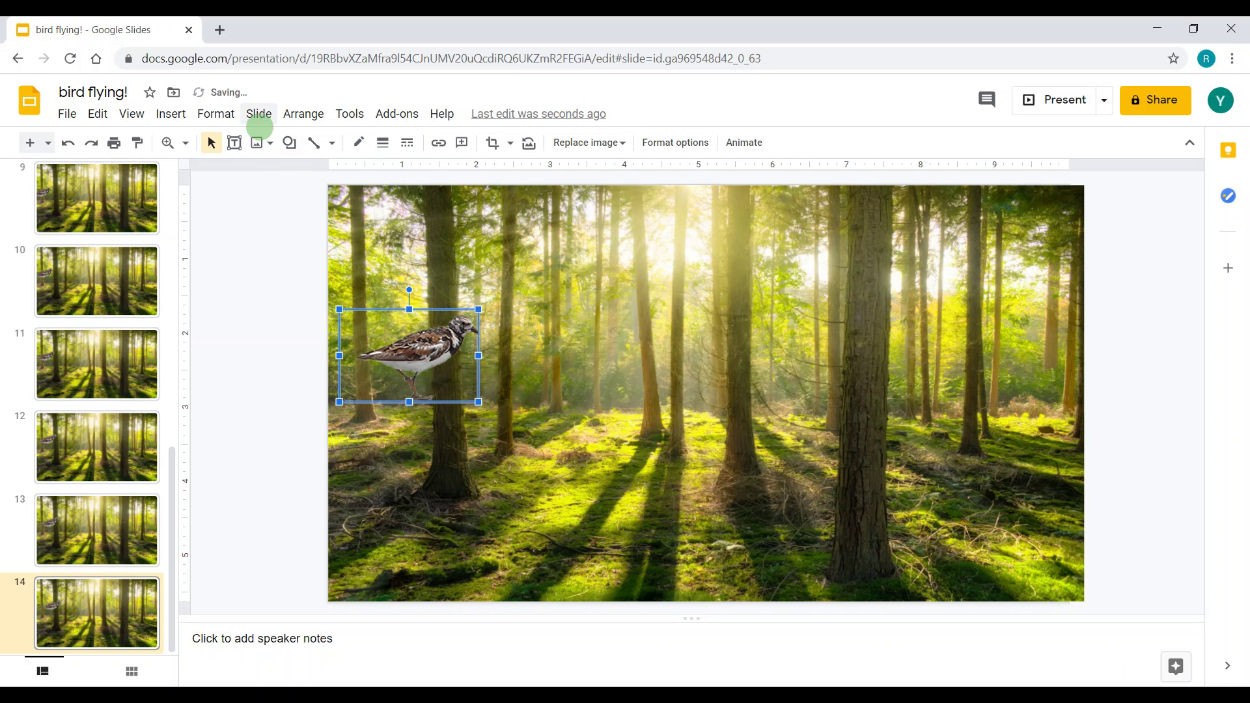
pyautogui.click(259, 117)
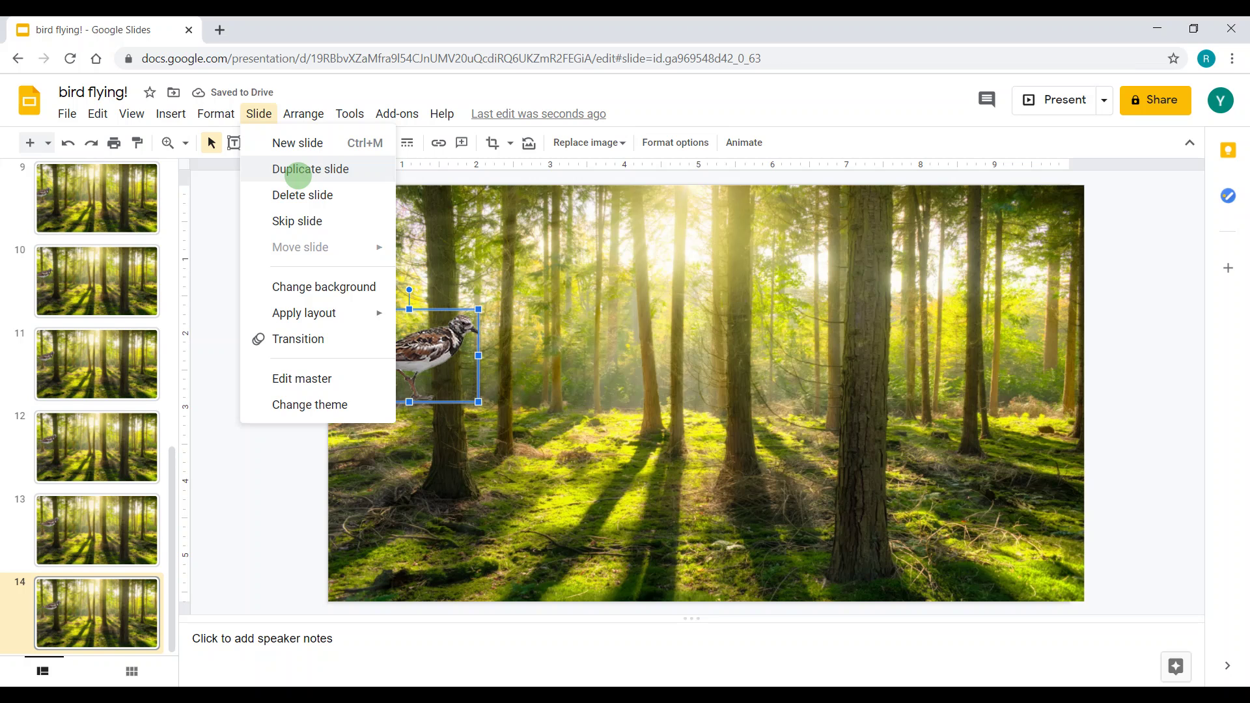
pyautogui.click(299, 170)
pyautogui.moveTo(422, 357); pyautogui.dragTo(435, 357)
# Add slides 16, 17 and 18 as copies, dragging the bird further right on each
pyautogui.click(242, 122)
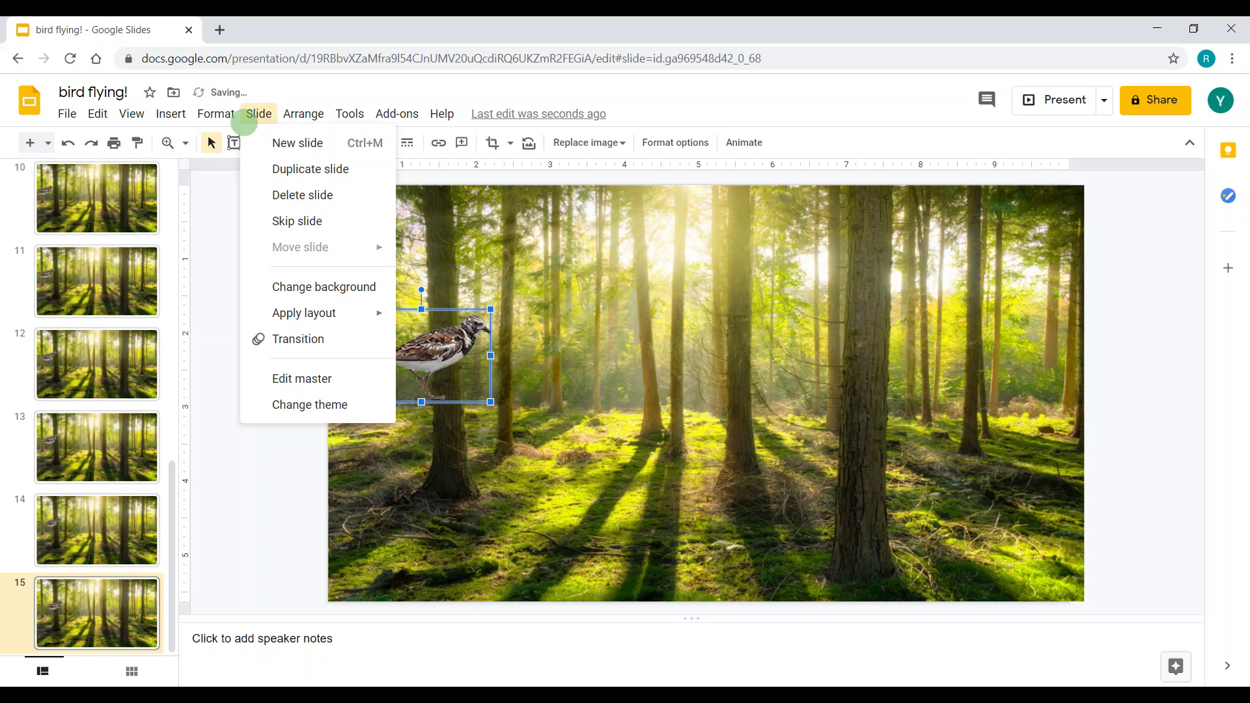
pyautogui.click(287, 170)
pyautogui.click(423, 357)
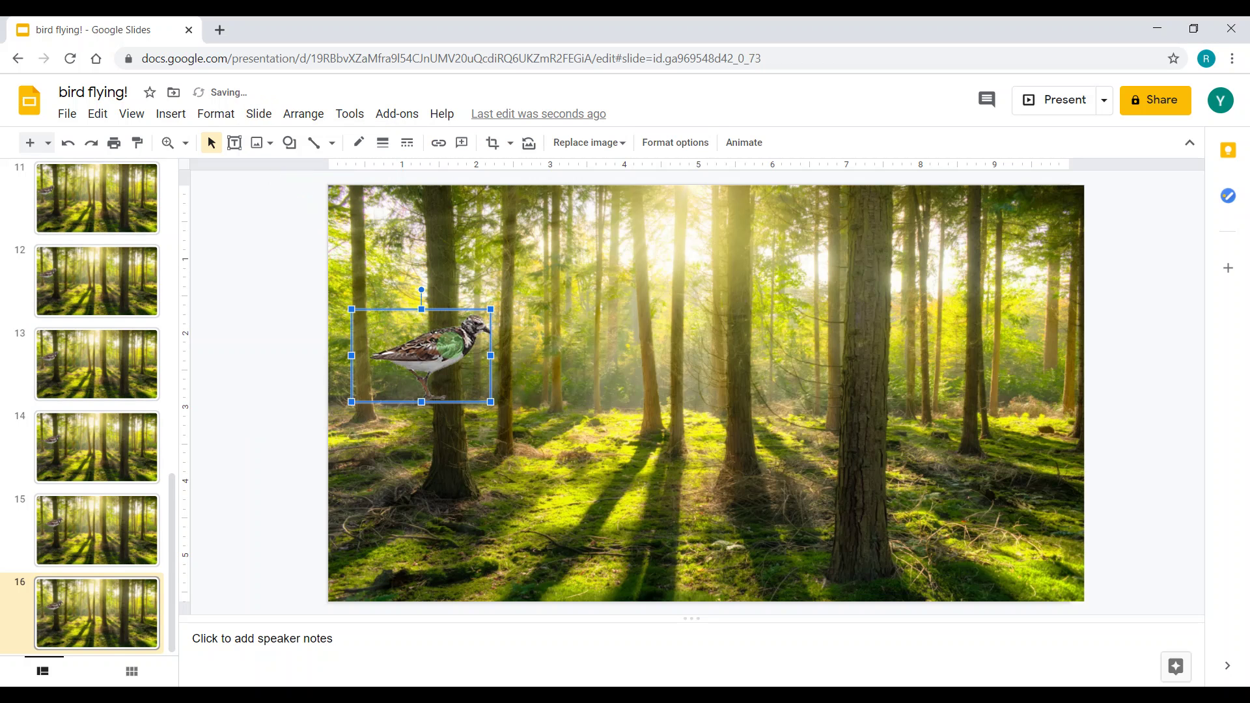
pyautogui.click(258, 114)
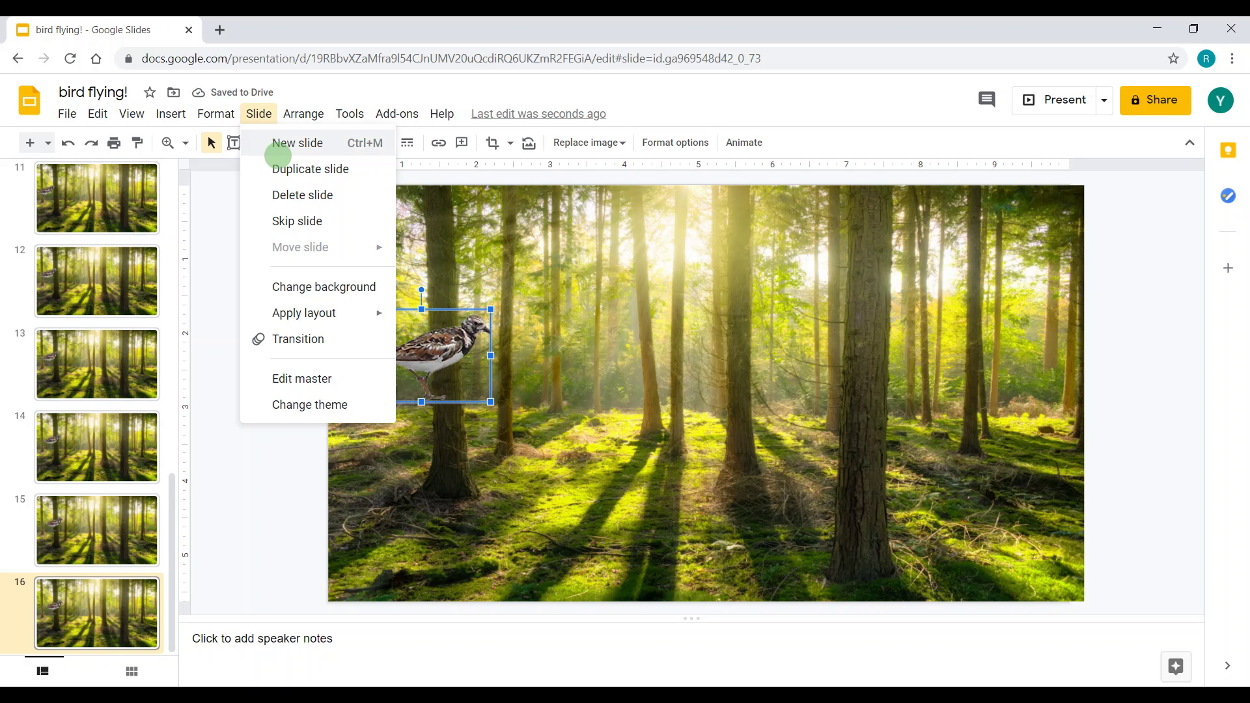
pyautogui.click(287, 171)
pyautogui.click(454, 355)
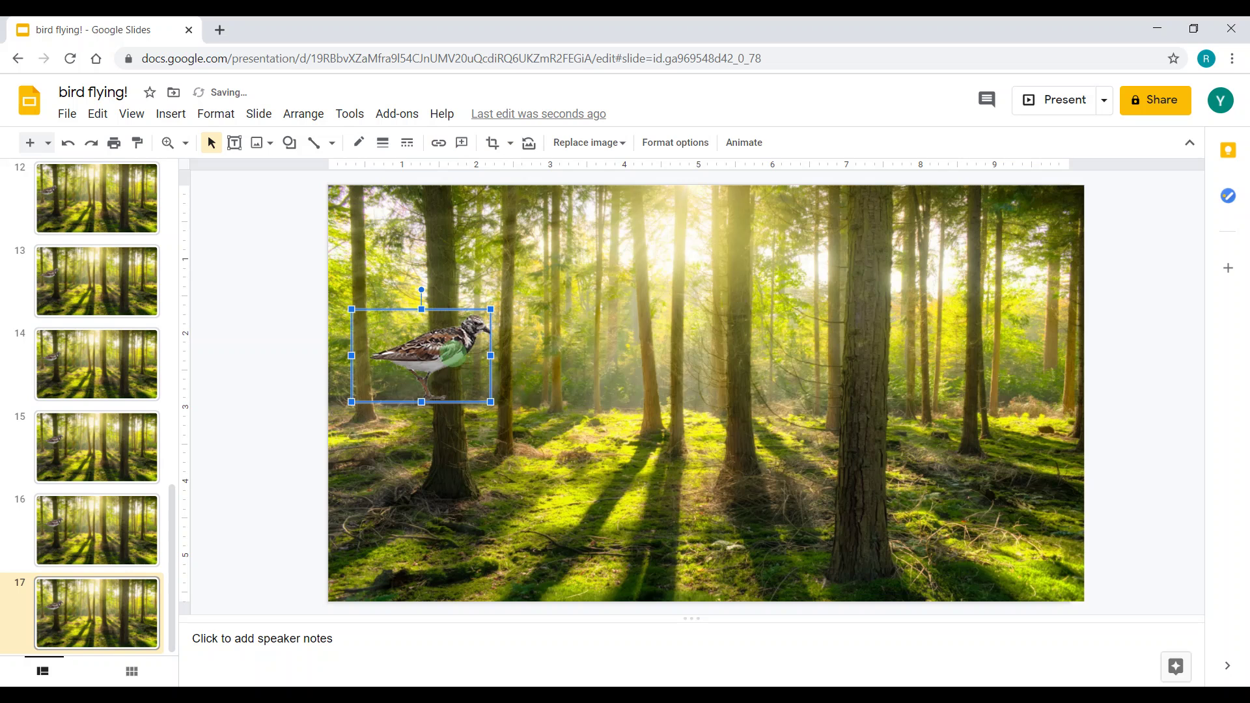
pyautogui.moveTo(355, 306); pyautogui.dragTo(368, 306)
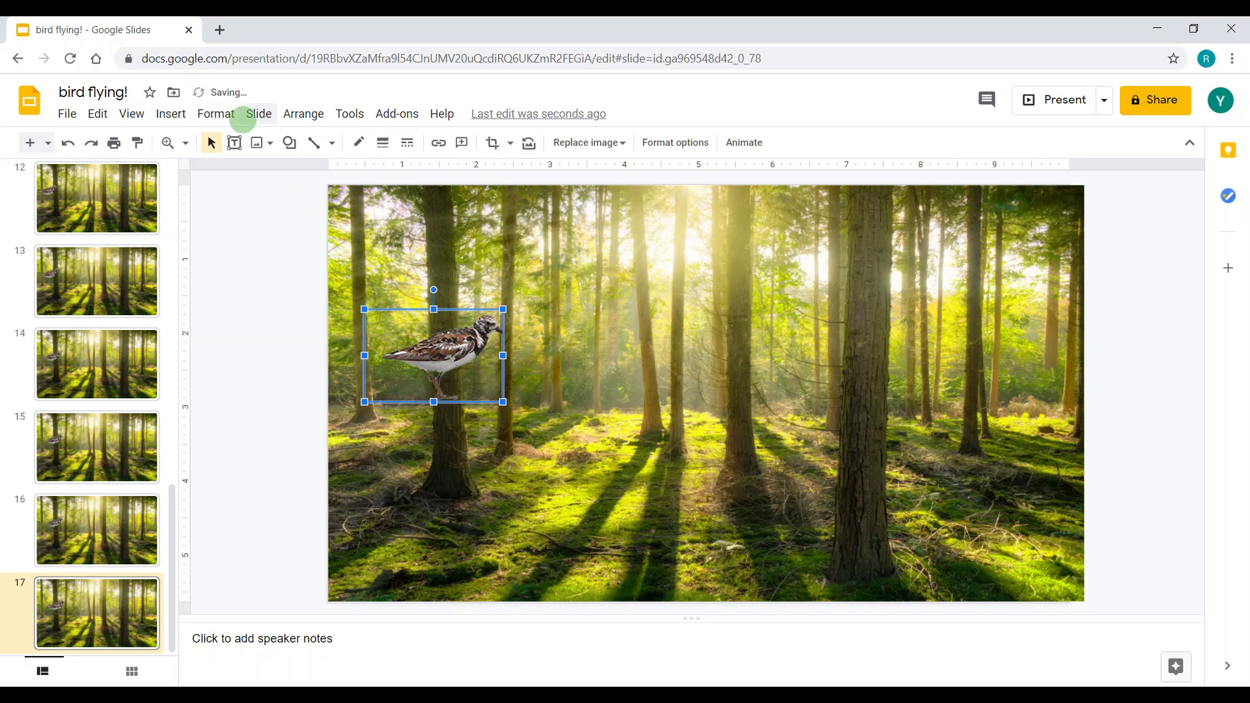
pyautogui.click(250, 114)
pyautogui.click(330, 170)
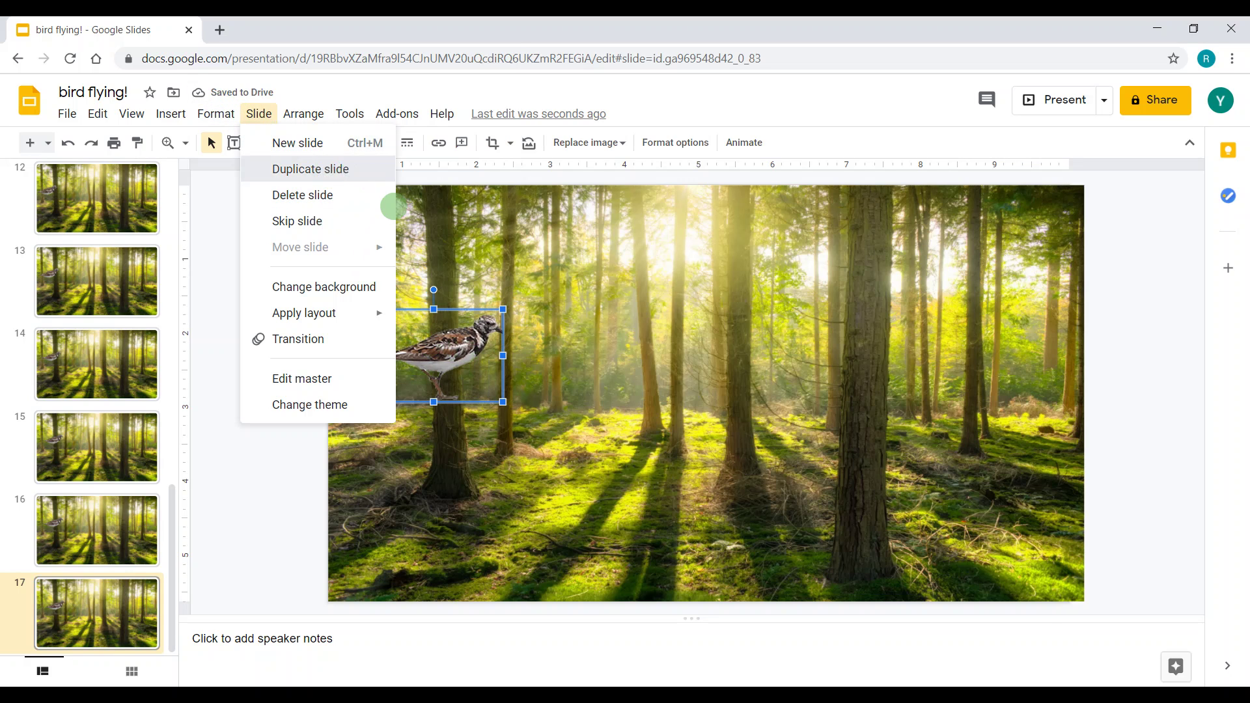
pyautogui.moveTo(431, 329); pyautogui.dragTo(449, 329)
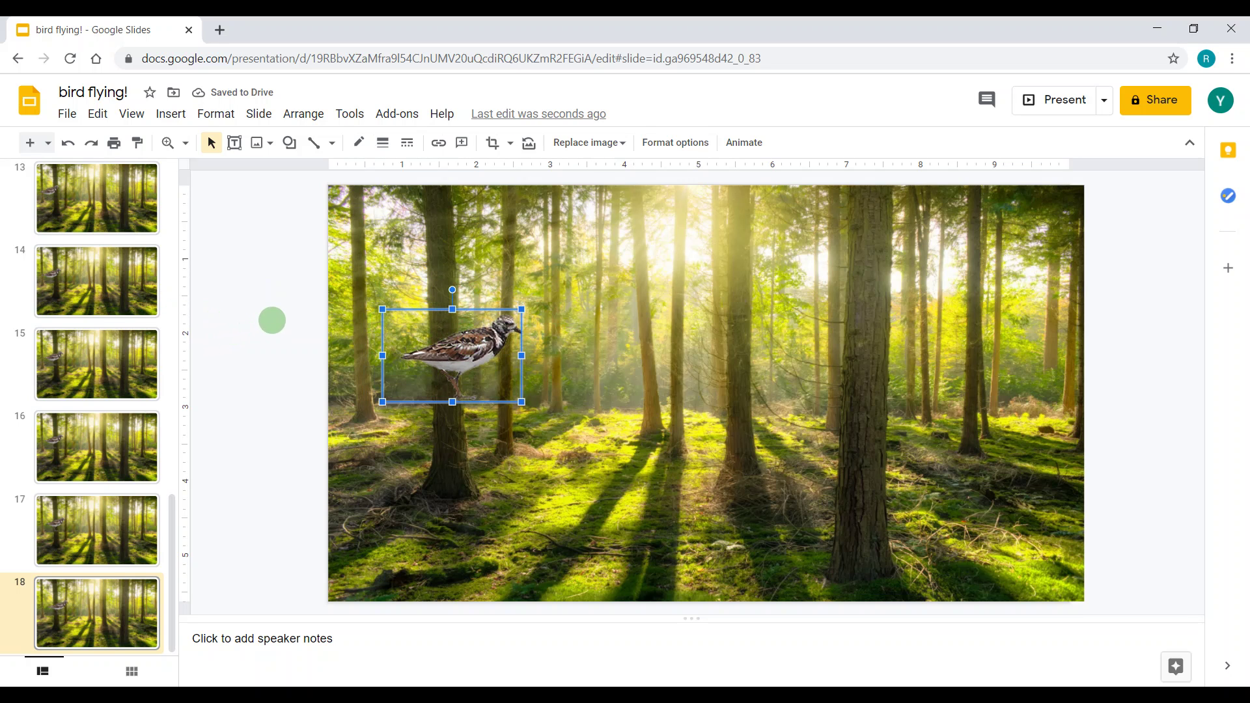
pyautogui.click(271, 320)
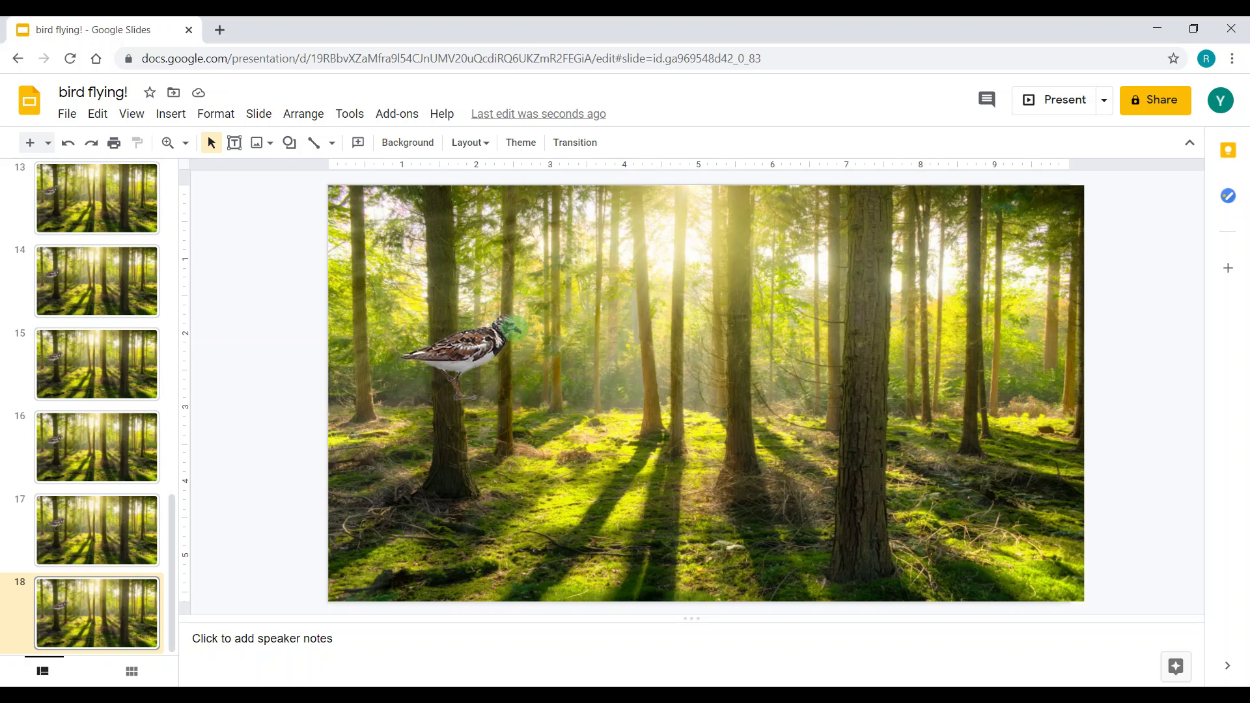
pyautogui.scroll(15, 111, 385)
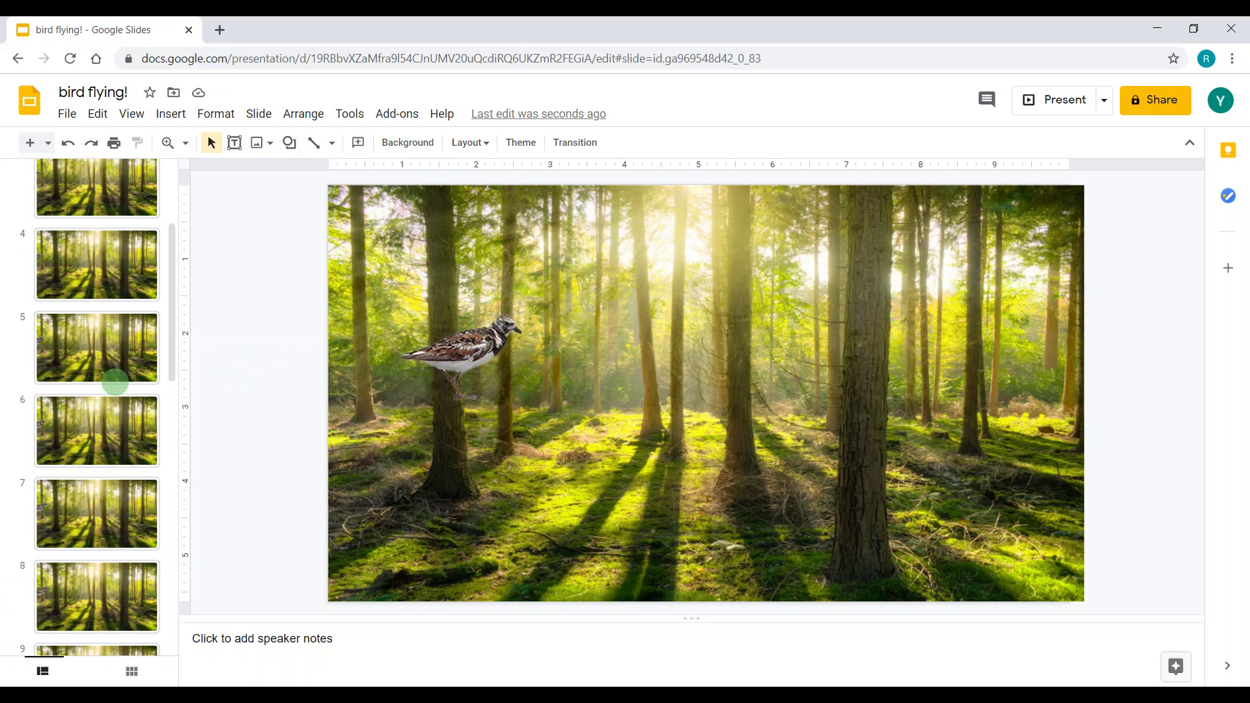
pyautogui.click(116, 218)
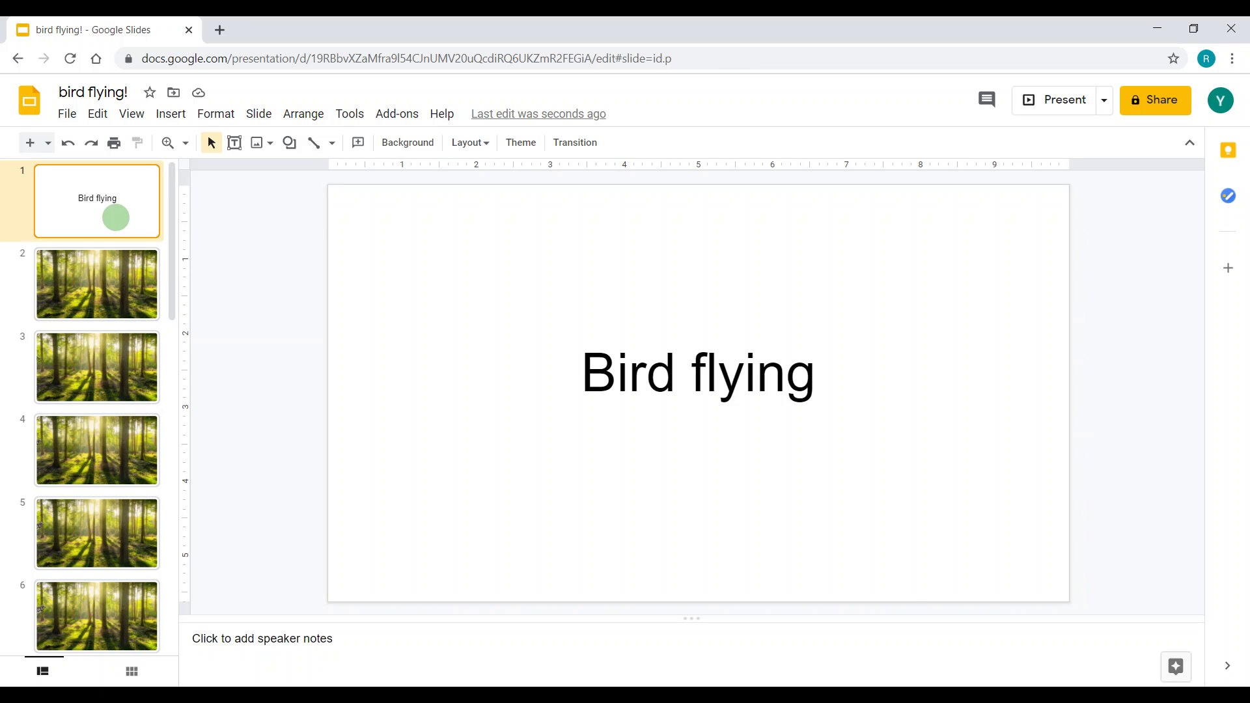
pyautogui.press('Down')
pyautogui.press('Down')
pyautogui.press('Down')
pyautogui.press('Down')
pyautogui.press('Down')
pyautogui.press('Down')
pyautogui.press('Down')
pyautogui.press('Down')
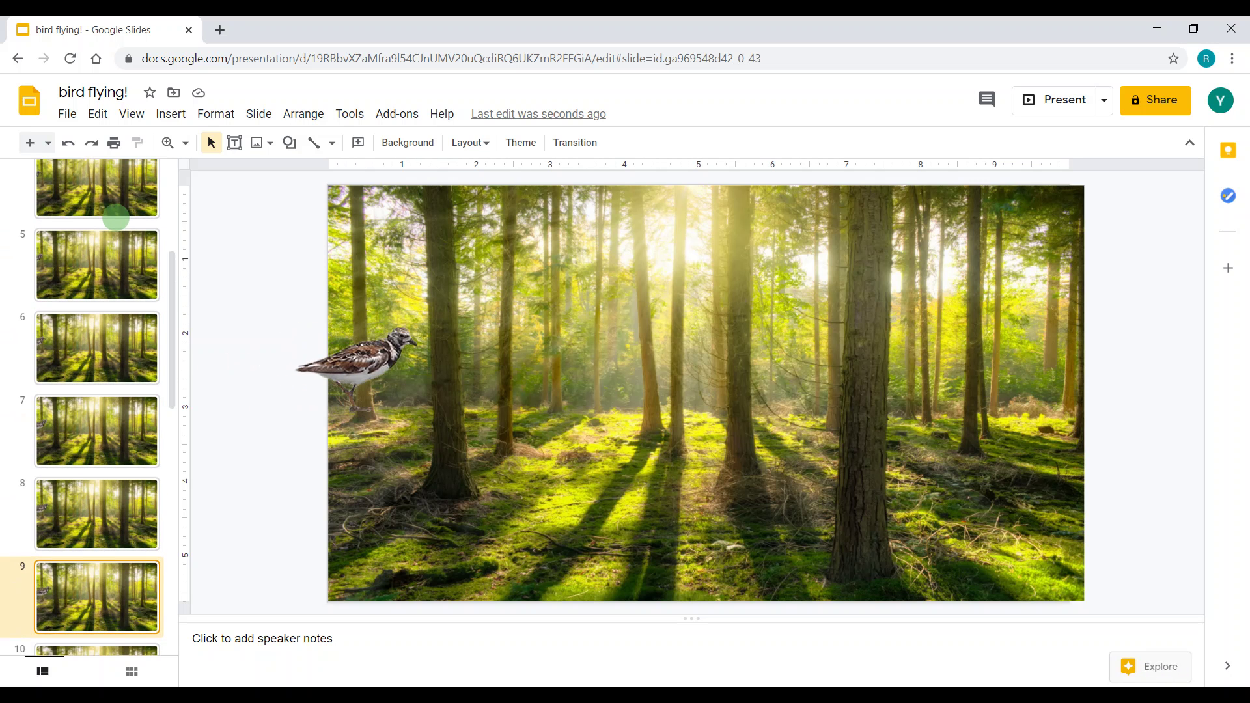
pyautogui.press('Down')
pyautogui.press('Down')
pyautogui.press('Down')
pyautogui.press('Down')
pyautogui.press('Down')
pyautogui.press('Down')
pyautogui.press('Down')
pyautogui.press('Down')
pyautogui.press('Down')
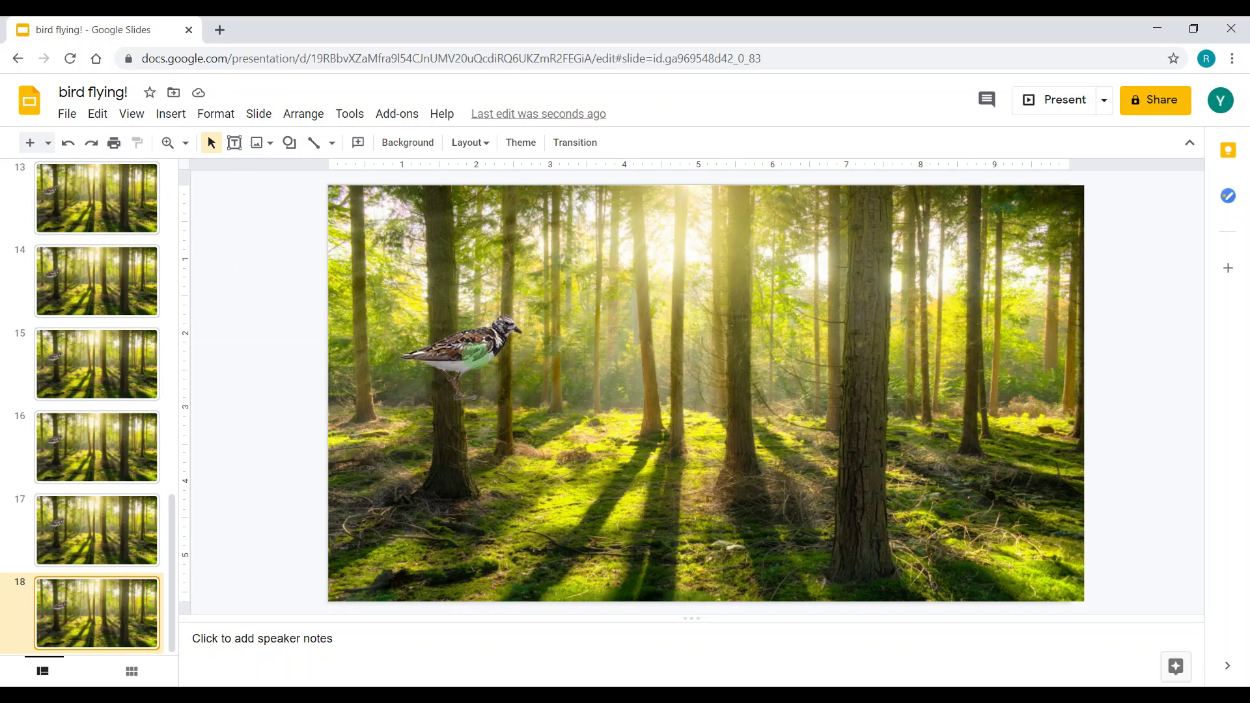
# Add slides 19 and 20, moving the bird about 20 px right and slightly up
pyautogui.click(462, 355)
pyautogui.click(259, 113)
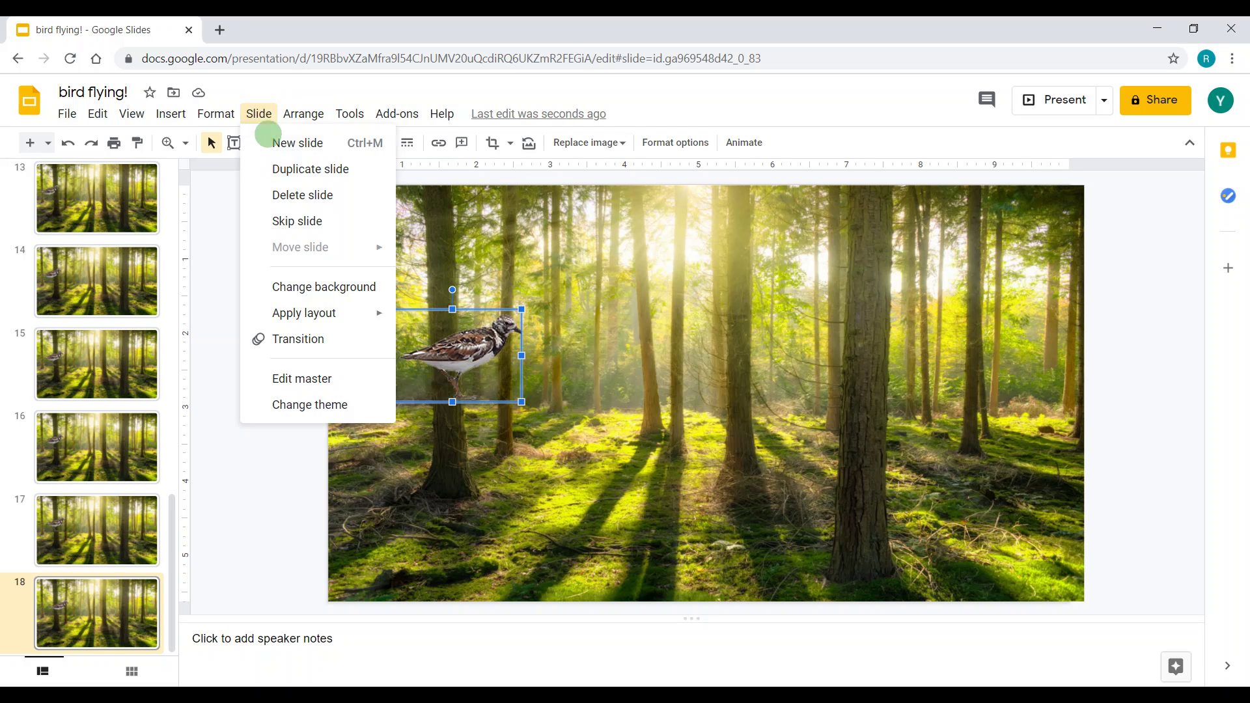
pyautogui.click(282, 168)
pyautogui.click(473, 377)
pyautogui.moveTo(430, 342); pyautogui.dragTo(443, 342)
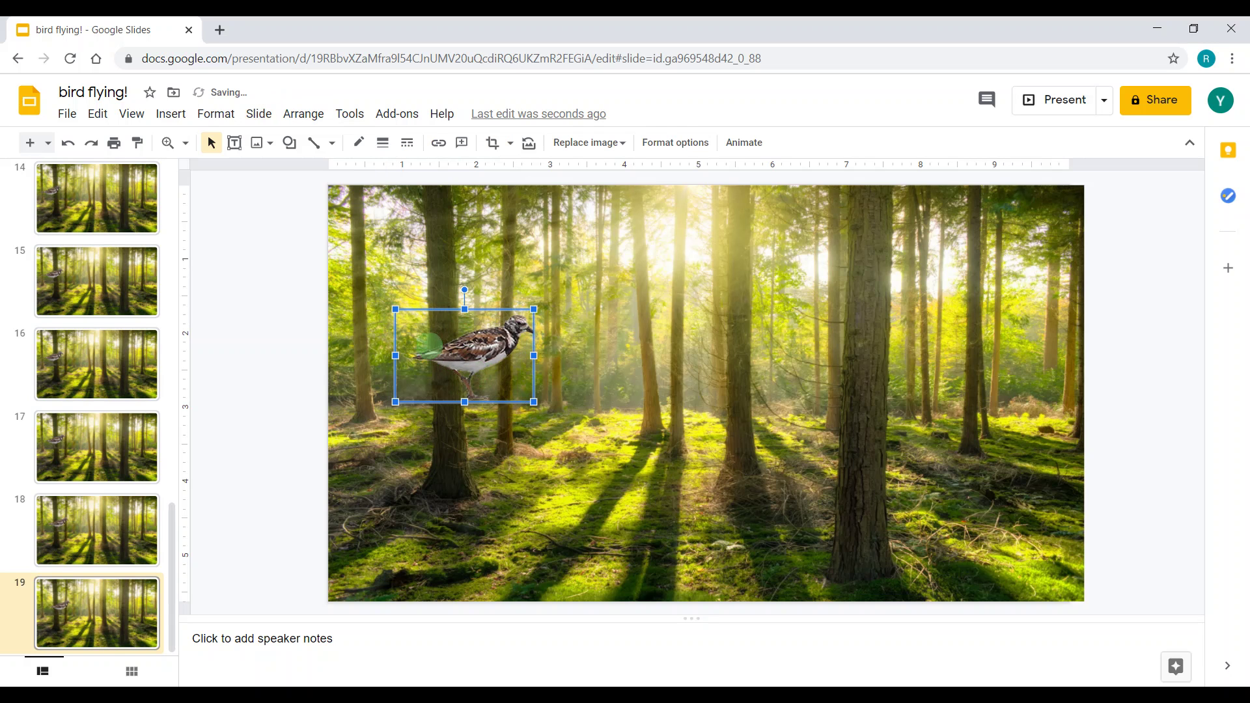
pyautogui.click(257, 115)
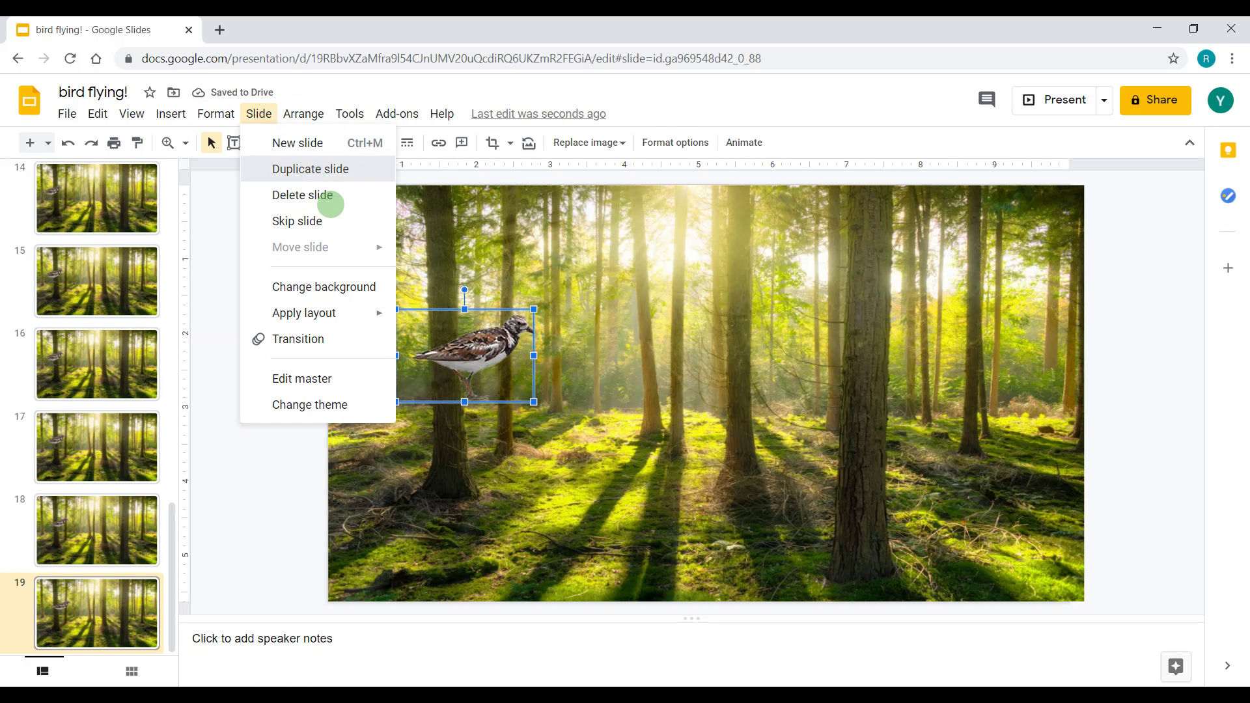
pyautogui.click(312, 168)
pyautogui.click(495, 356)
pyautogui.moveTo(495, 357); pyautogui.dragTo(507, 344)
# Add slides 21, 22 and 23, raising the bird slightly and moving it up-right
pyautogui.click(260, 121)
pyautogui.click(299, 167)
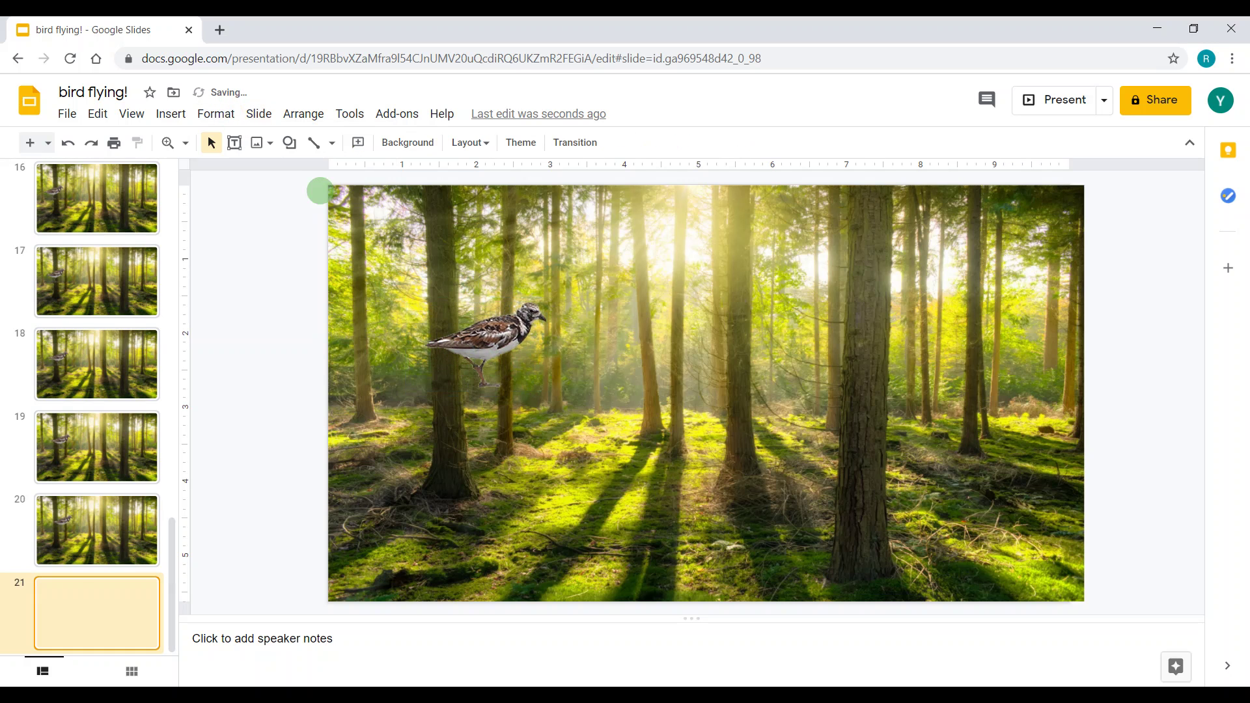
pyautogui.moveTo(485, 345); pyautogui.dragTo(483, 340)
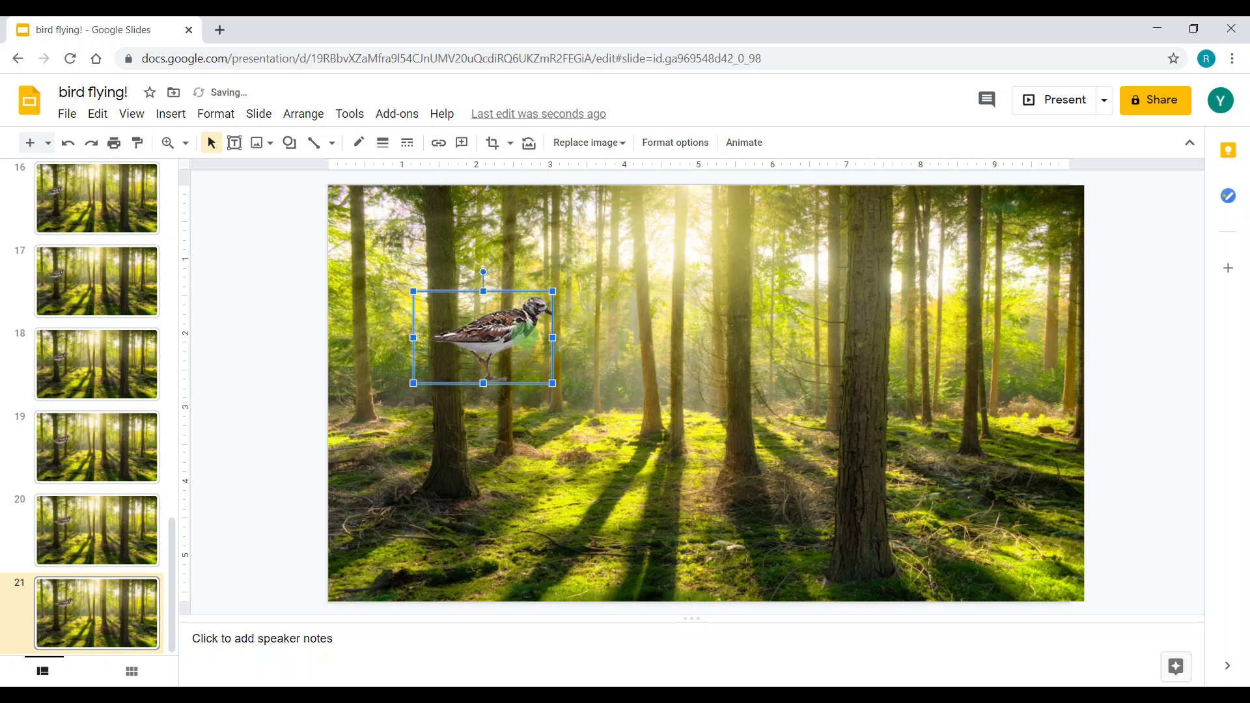
pyautogui.click(259, 114)
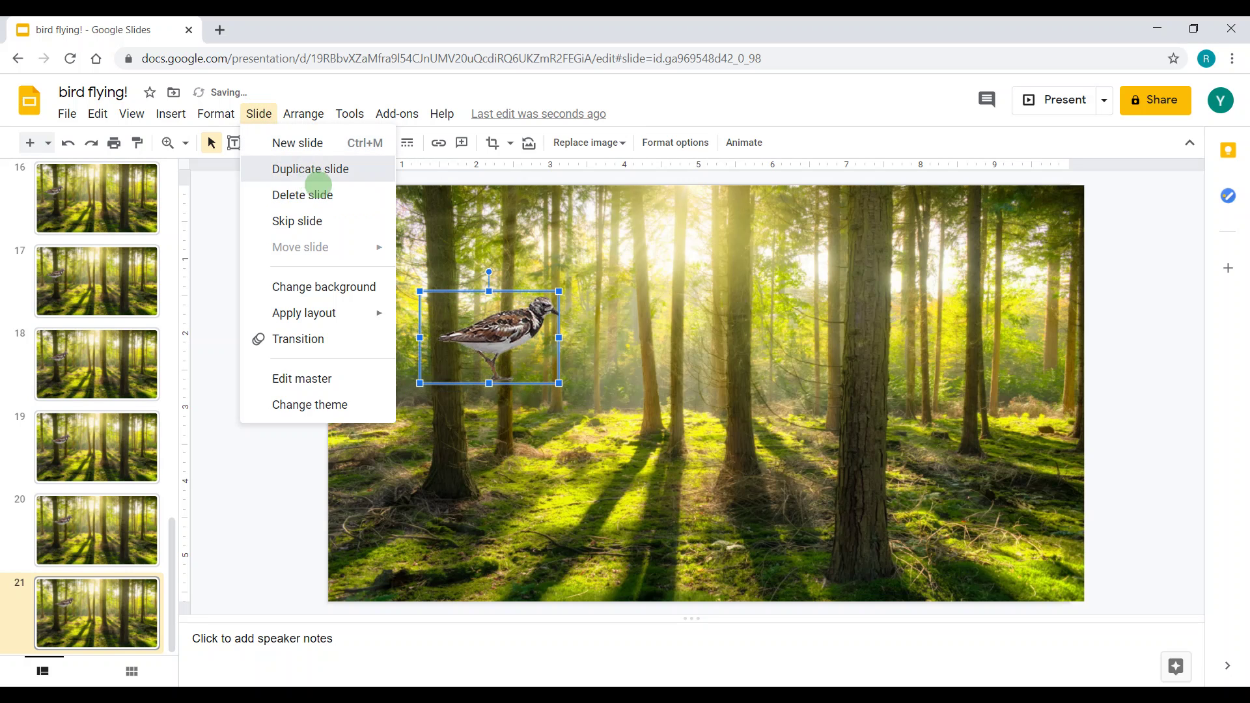
pyautogui.click(319, 183)
pyautogui.moveTo(495, 334); pyautogui.dragTo(480, 290)
pyautogui.click(258, 114)
pyautogui.click(305, 168)
# Add slides 24 through 27, moving the bird about 18-20 px right along the way
pyautogui.click(263, 119)
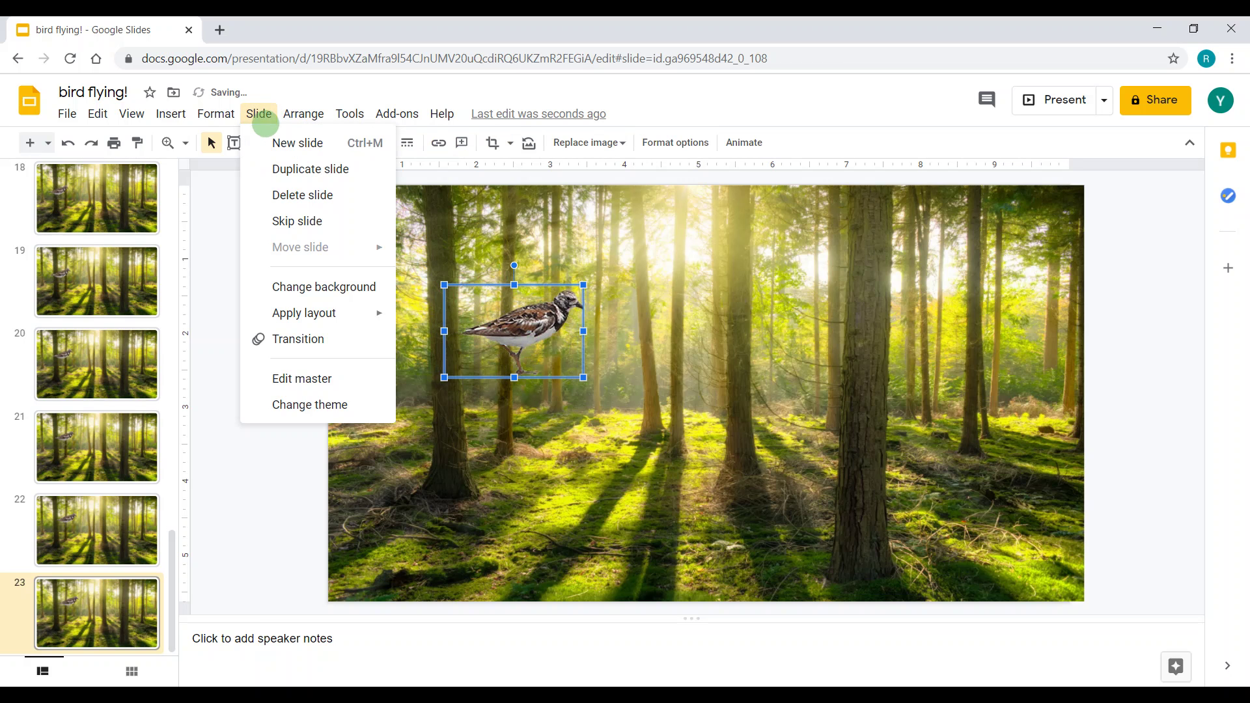
pyautogui.click(307, 169)
pyautogui.moveTo(519, 335); pyautogui.dragTo(530, 336)
pyautogui.click(259, 113)
pyautogui.click(325, 177)
pyautogui.click(259, 115)
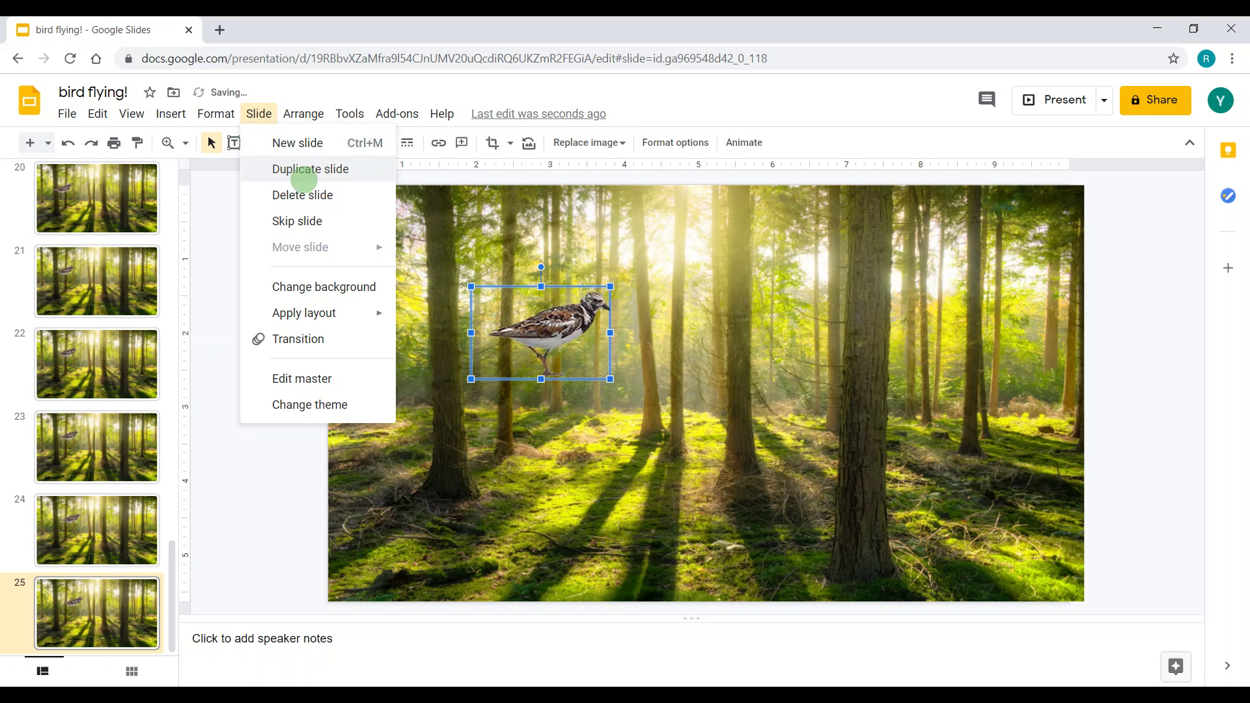
pyautogui.click(306, 176)
pyautogui.click(534, 327)
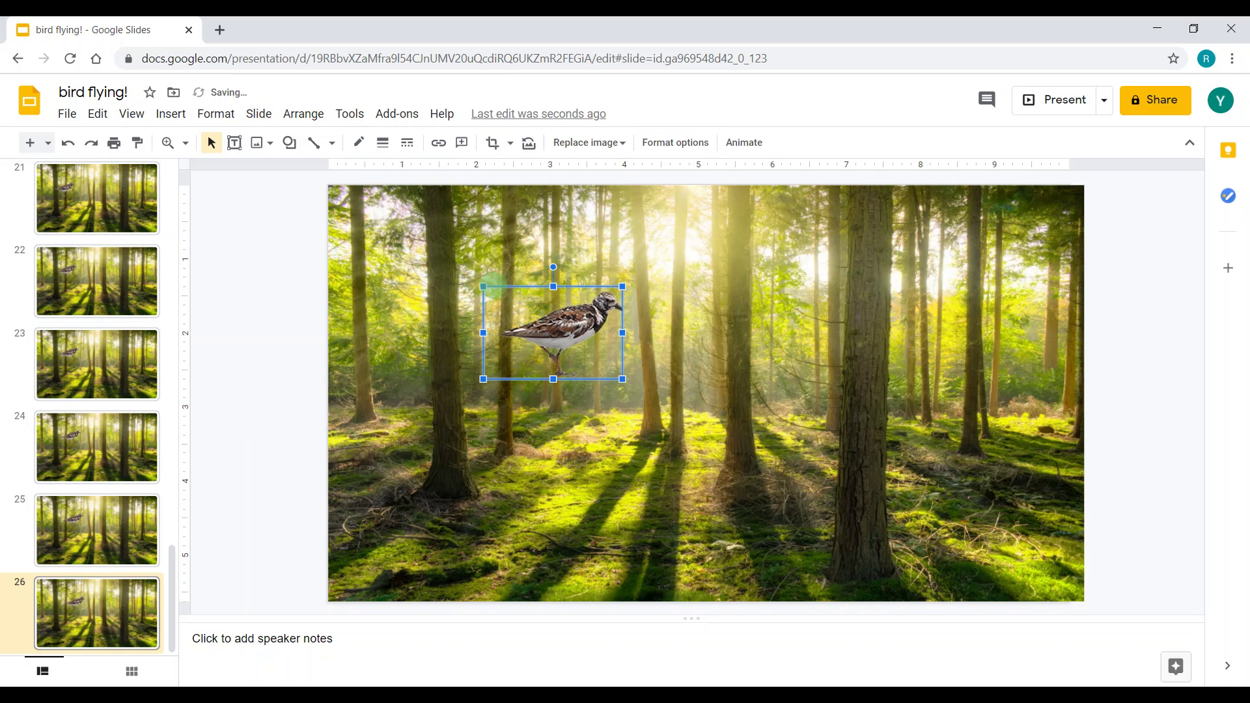
pyautogui.click(259, 113)
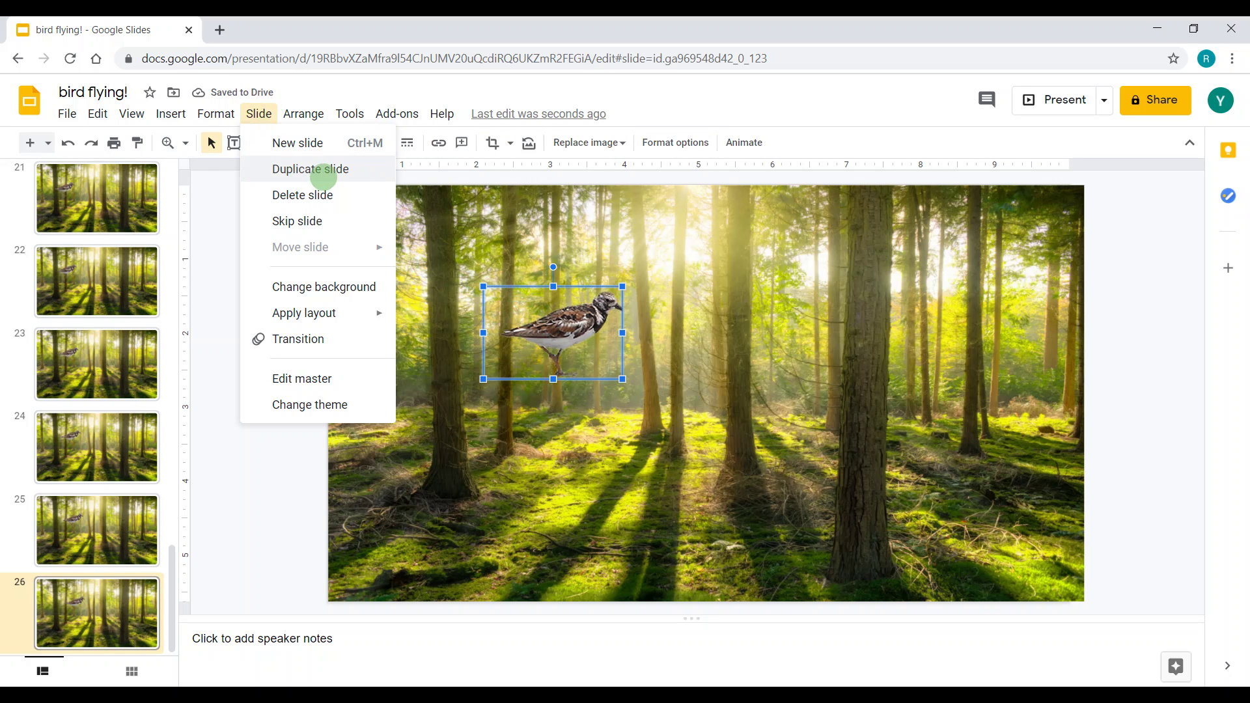
pyautogui.click(310, 170)
pyautogui.moveTo(521, 286); pyautogui.dragTo(534, 286)
# Add slides 28, 29 and 30, shifting the bird about 19 px right each time
pyautogui.click(259, 113)
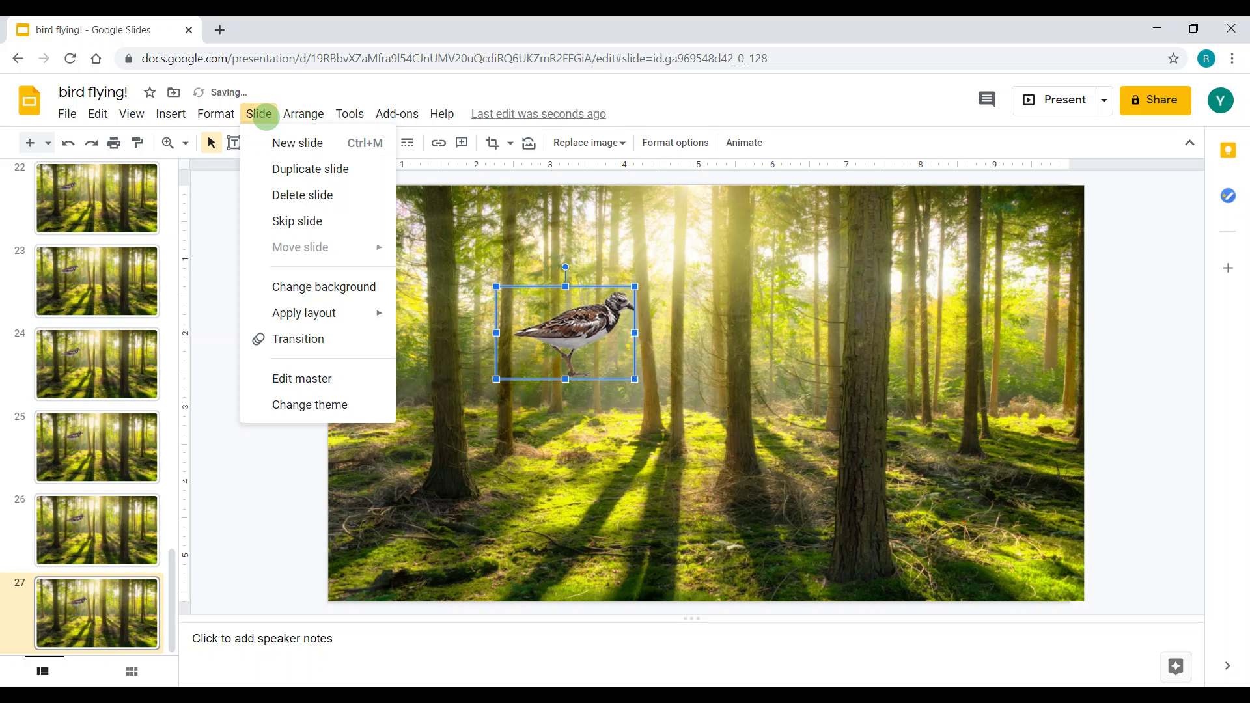
pyautogui.click(309, 168)
pyautogui.click(567, 333)
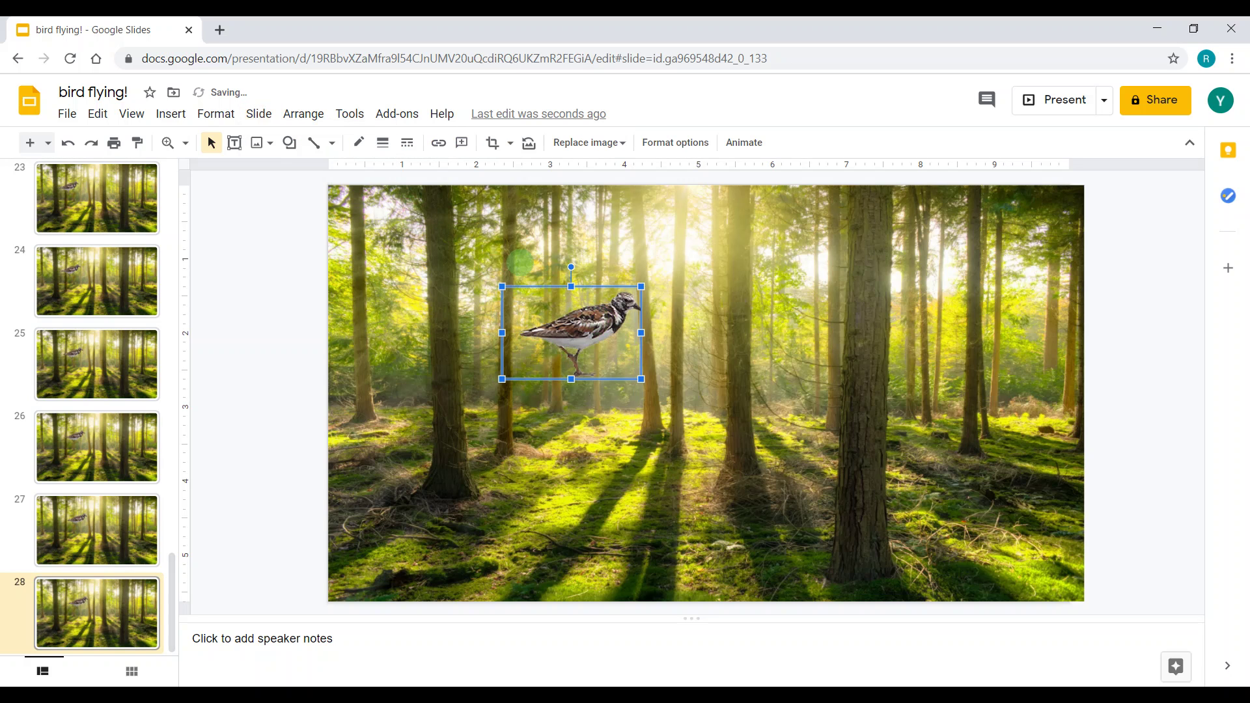
pyautogui.click(258, 114)
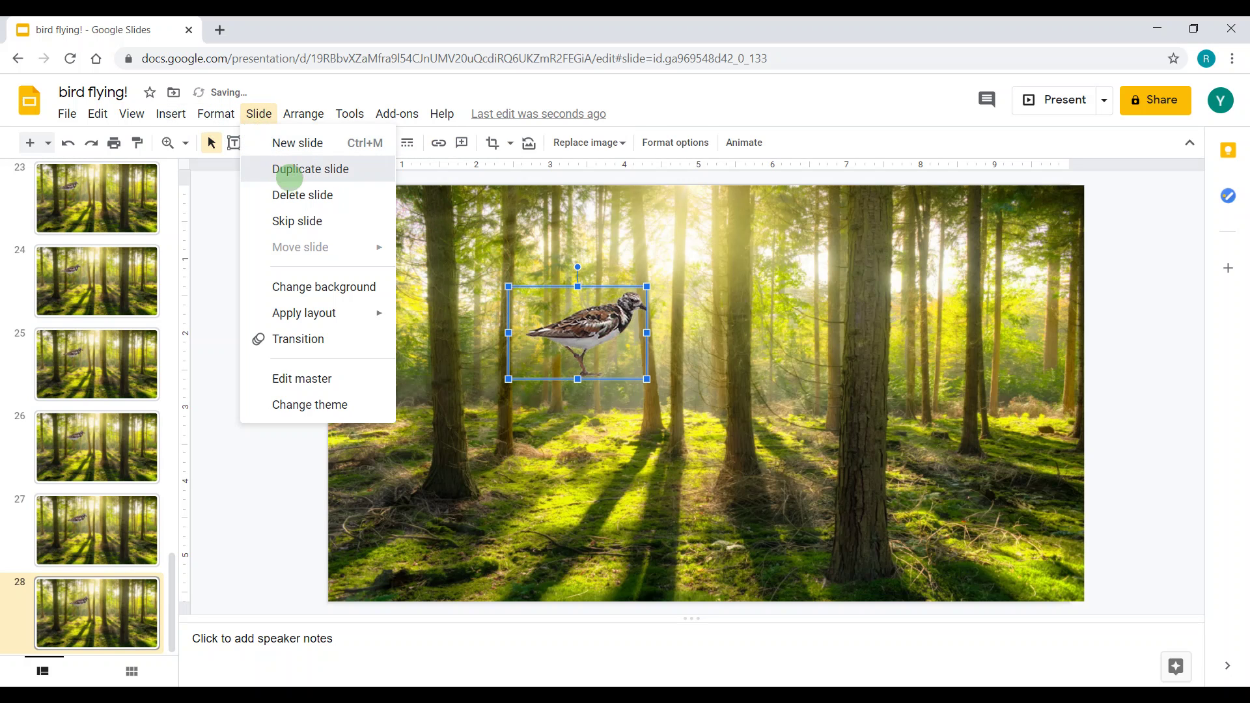
pyautogui.click(287, 170)
pyautogui.moveTo(580, 332); pyautogui.dragTo(592, 333)
pyautogui.click(258, 113)
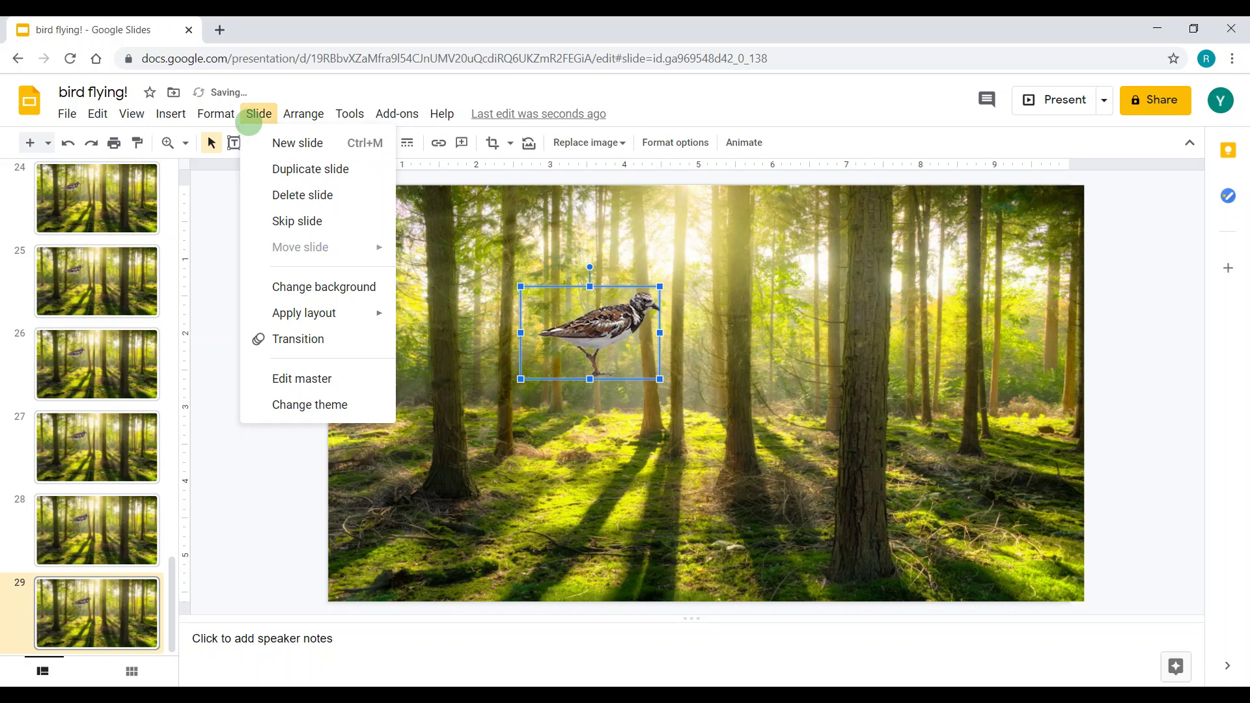
pyautogui.click(293, 168)
pyautogui.click(589, 348)
pyautogui.moveTo(590, 349); pyautogui.dragTo(602, 348)
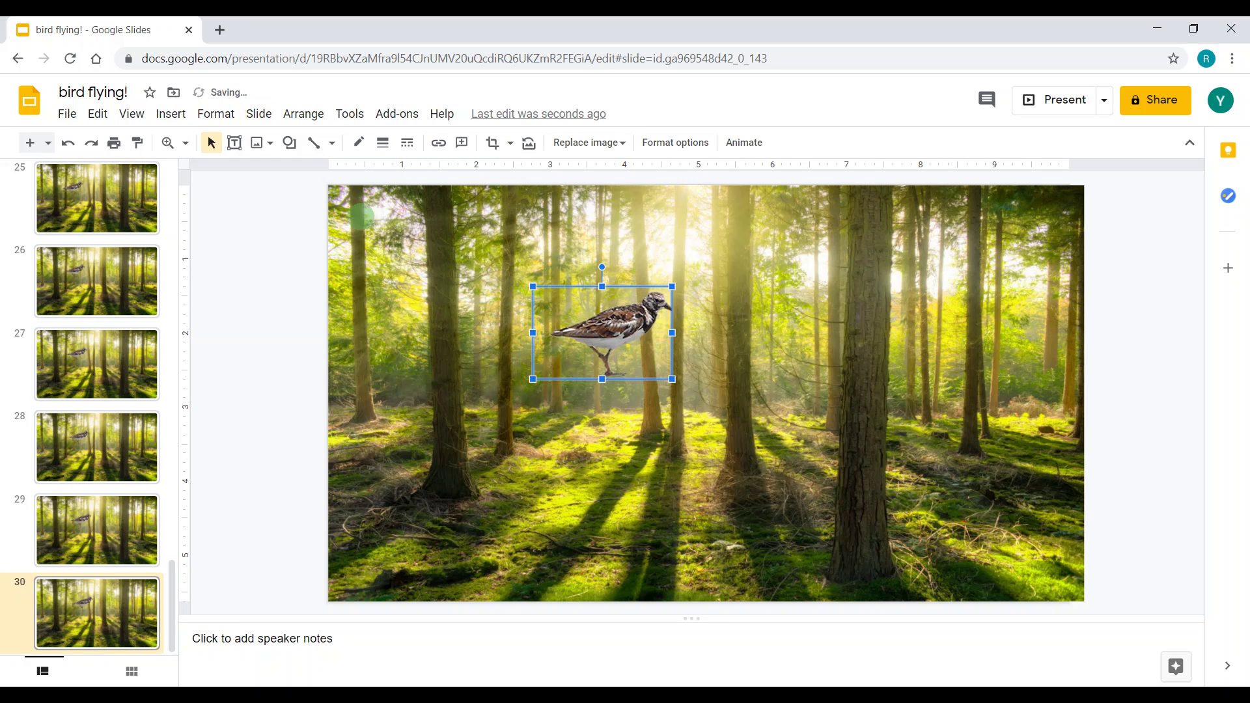
# Add slide 31, nudging the bird right and slightly up, then deselect it
pyautogui.click(259, 113)
pyautogui.click(293, 174)
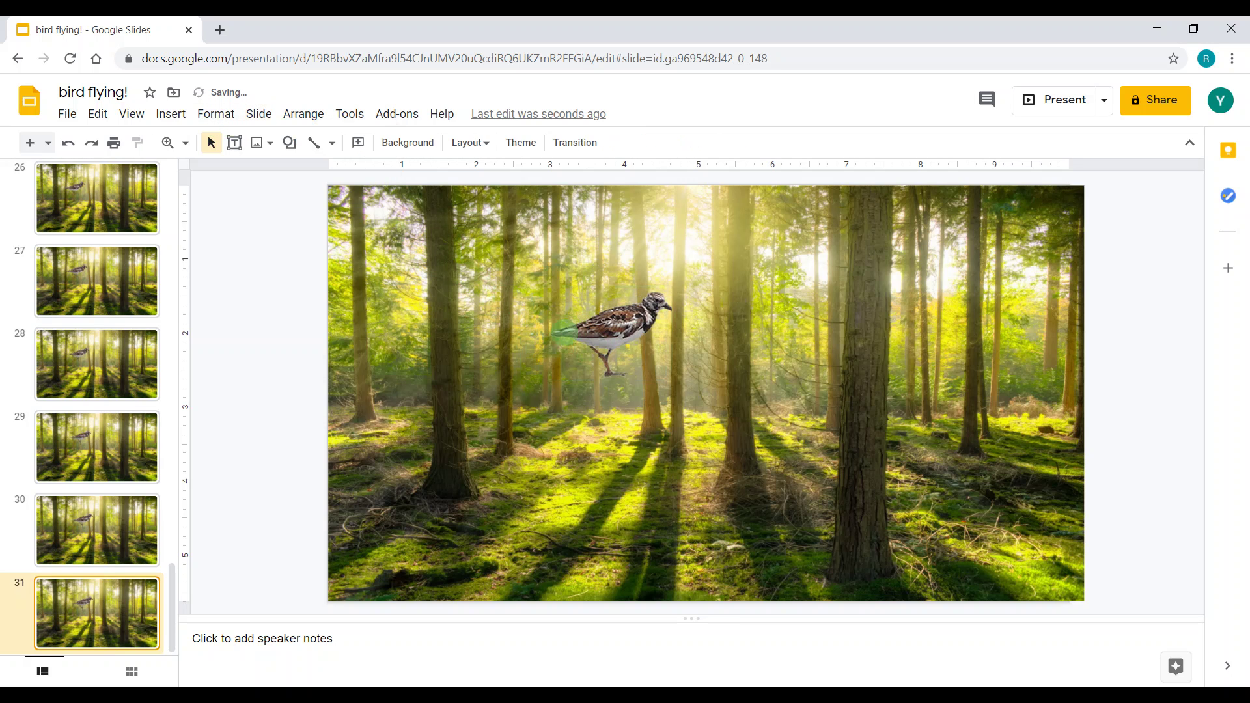
pyautogui.click(601, 345)
pyautogui.moveTo(601, 345); pyautogui.dragTo(606, 345)
pyautogui.press('Right')
pyautogui.press('Right')
pyautogui.press('Right')
pyautogui.press('Right')
pyautogui.press('Right')
pyautogui.press('Right')
pyautogui.press('Right')
pyautogui.press('Right')
pyautogui.press('Right')
pyautogui.press('Right')
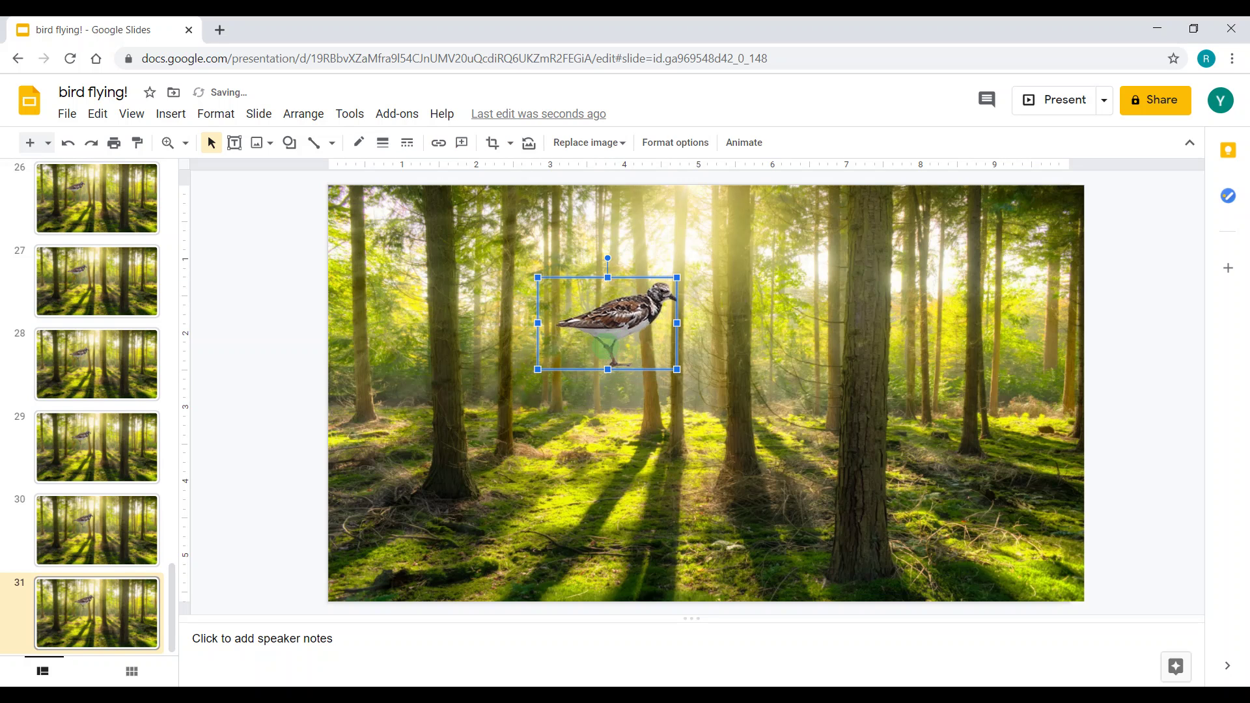
pyautogui.press('Up')
pyautogui.press('Up')
pyautogui.press('Up')
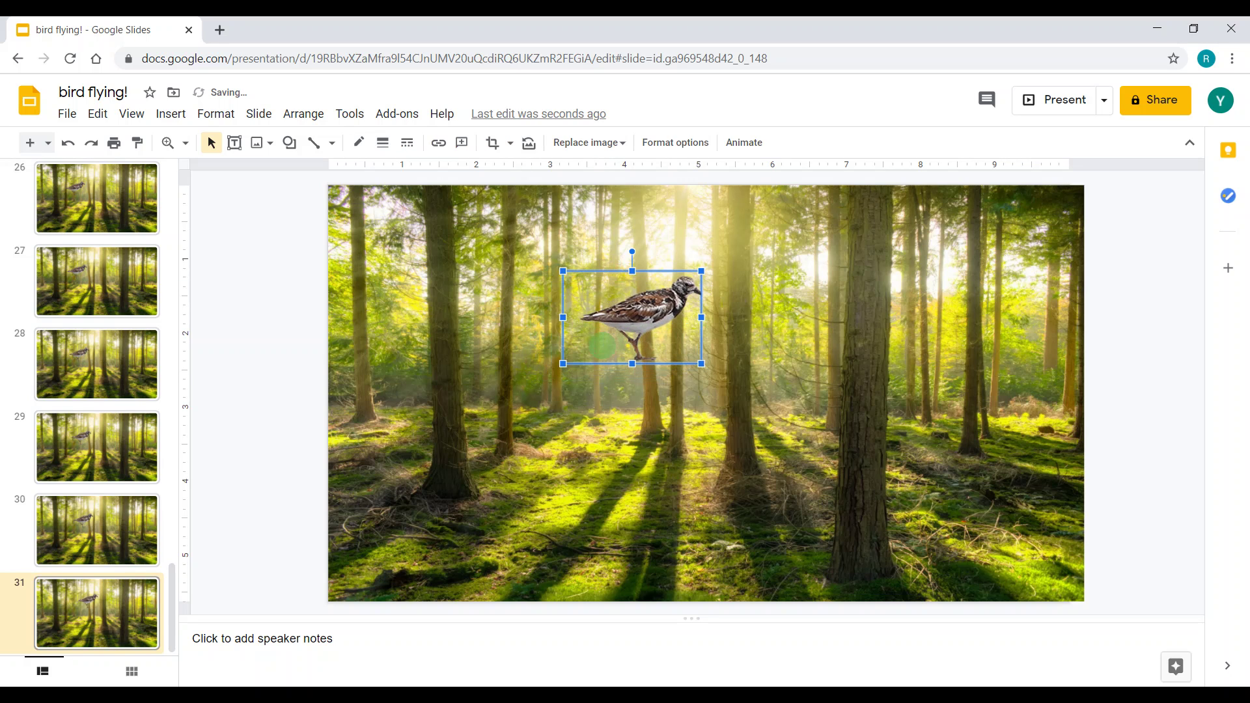
pyautogui.press('Right')
pyautogui.press('Right')
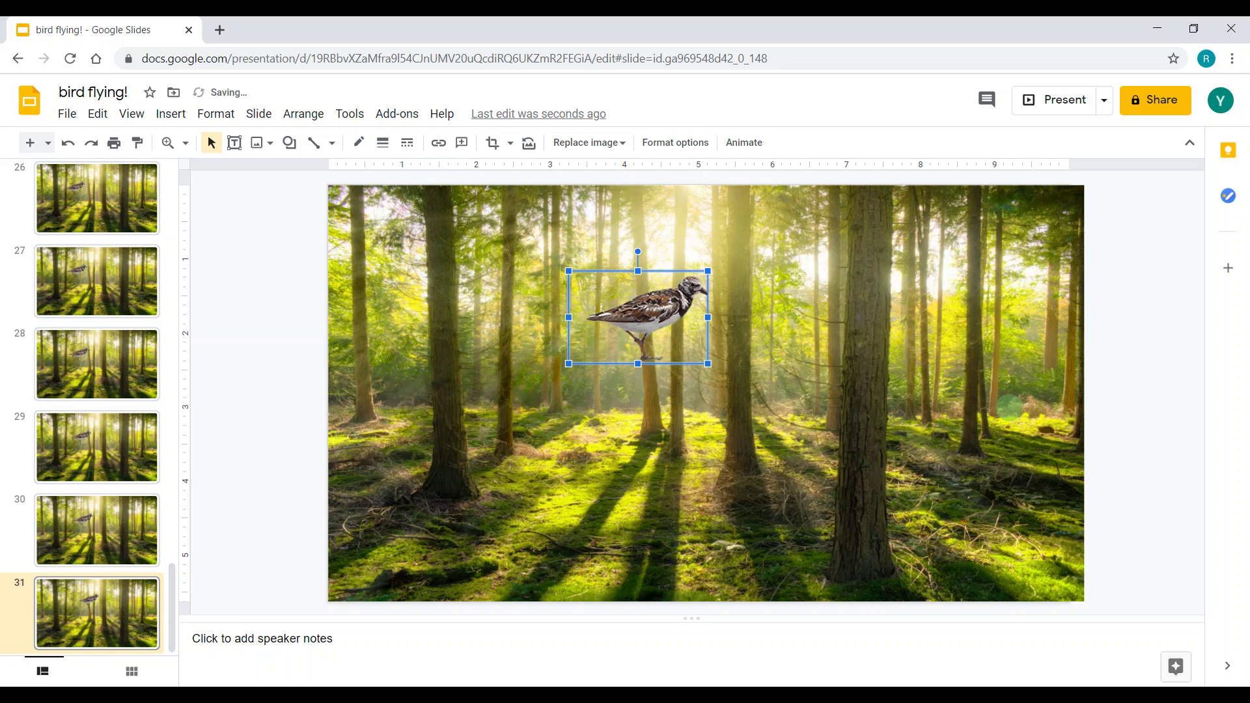
pyautogui.click(1146, 426)
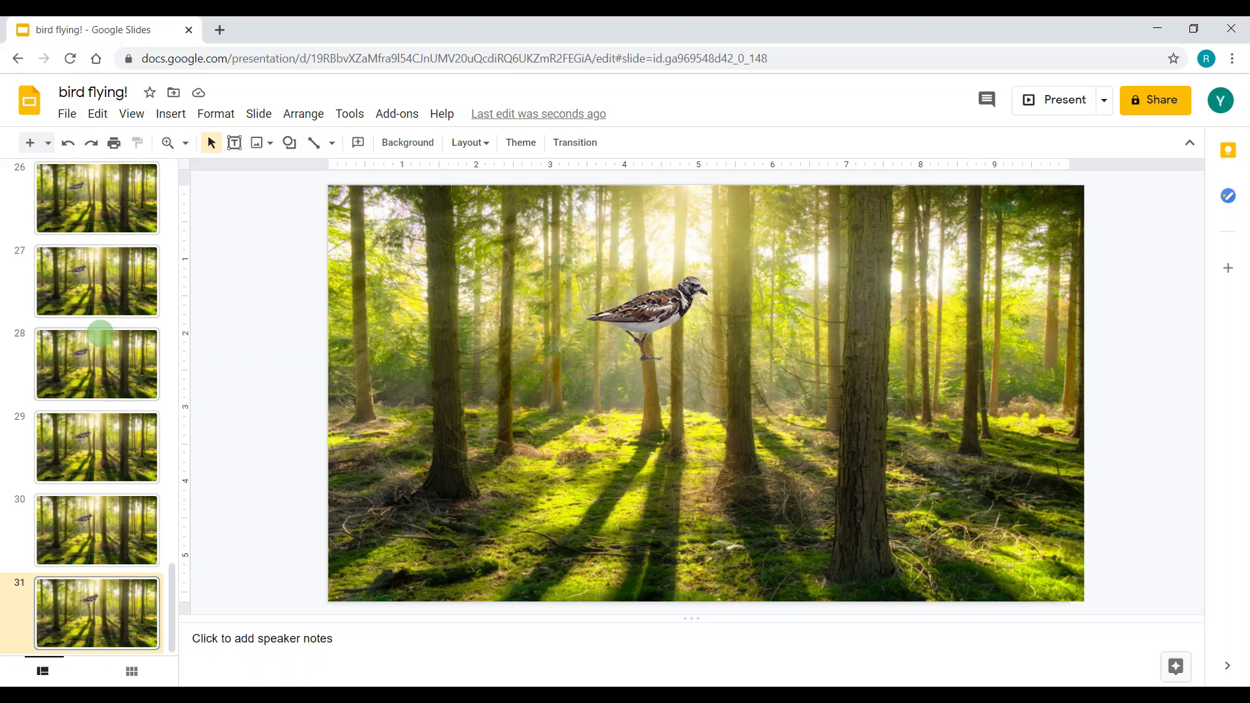
# From title slide 1, step down through the slides to preview the bird's flight
pyautogui.scroll(20, 52, 333)
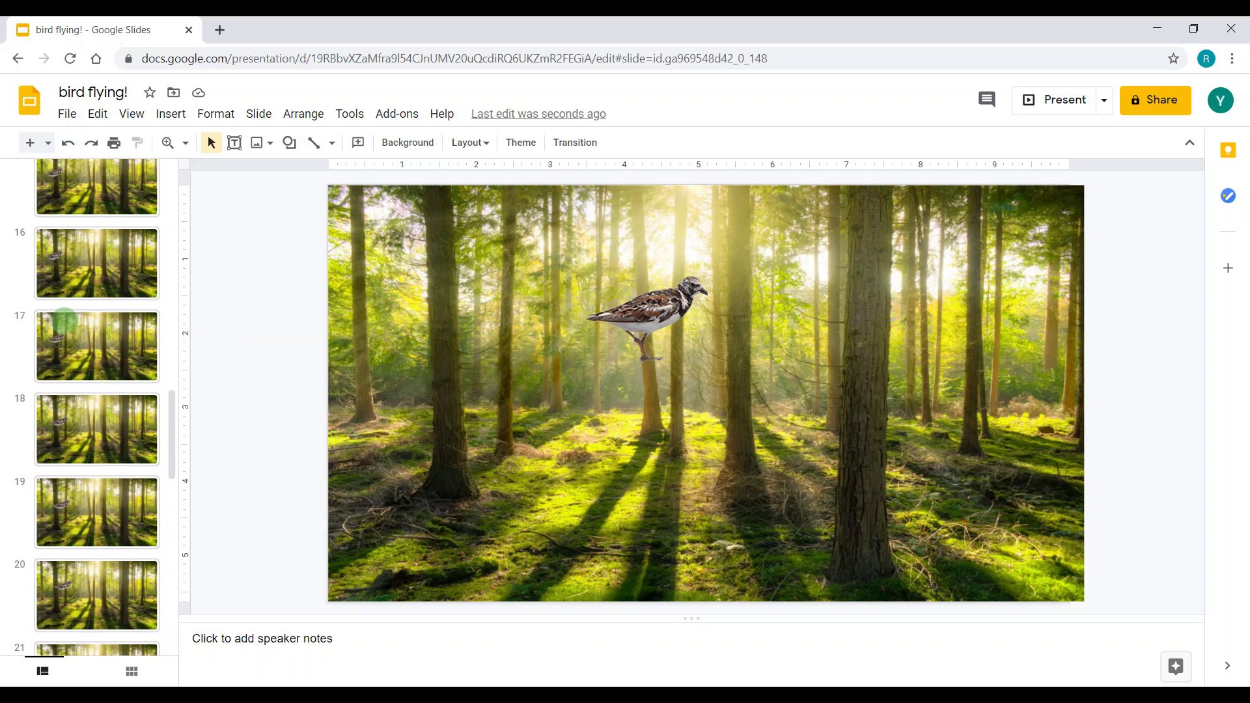
pyautogui.click(80, 203)
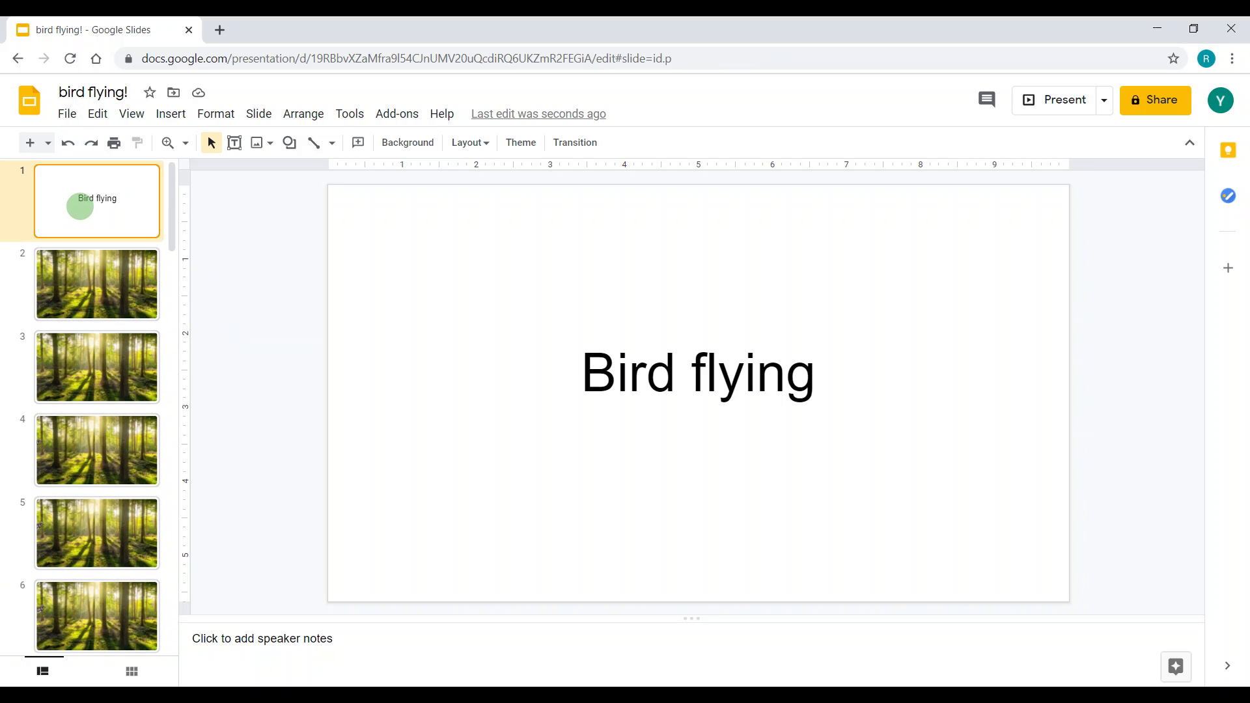
pyautogui.press('Down')
pyautogui.press('Down')
pyautogui.press('Down')
pyautogui.press('Down')
pyautogui.press('Down')
pyautogui.press('Down')
pyautogui.press('Down')
pyautogui.press('Down')
pyautogui.press('Down')
pyautogui.press('Down')
pyautogui.press('Down')
pyautogui.press('Down')
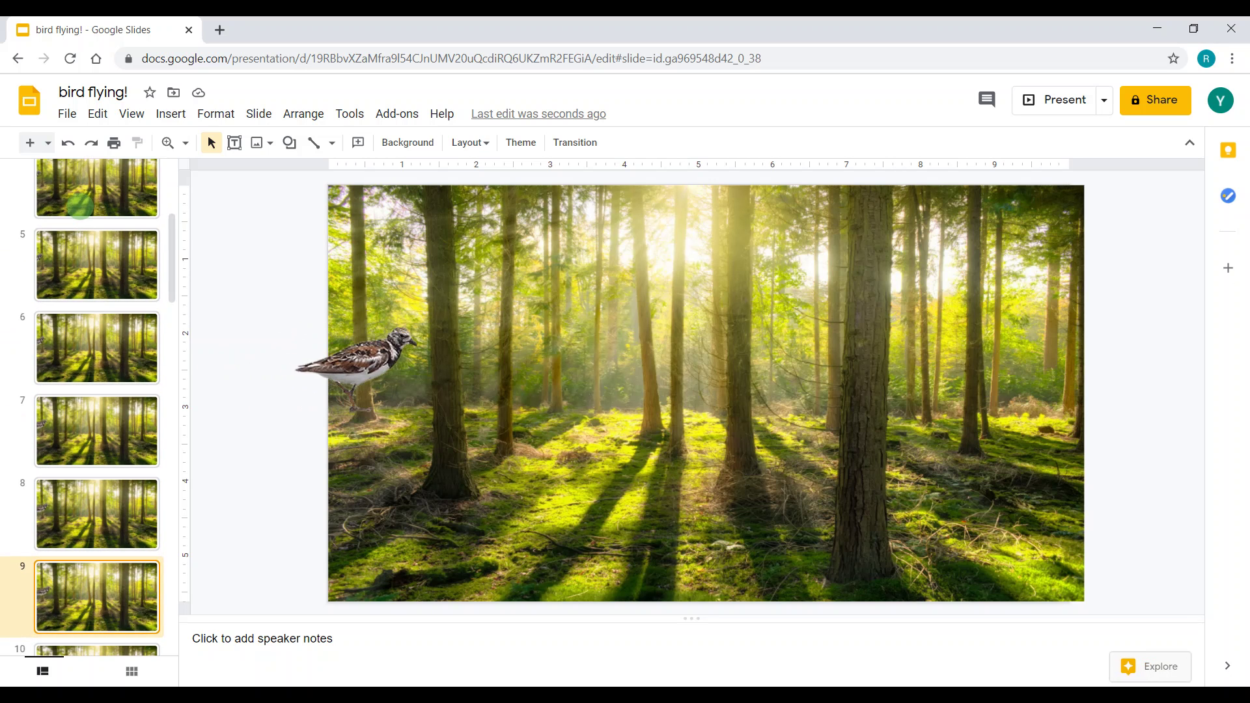
pyautogui.press('Down')
pyautogui.press('Down')
pyautogui.press('Down')
pyautogui.press('Down')
pyautogui.press('Down')
pyautogui.press('Down')
pyautogui.press('Down')
pyautogui.press('Down')
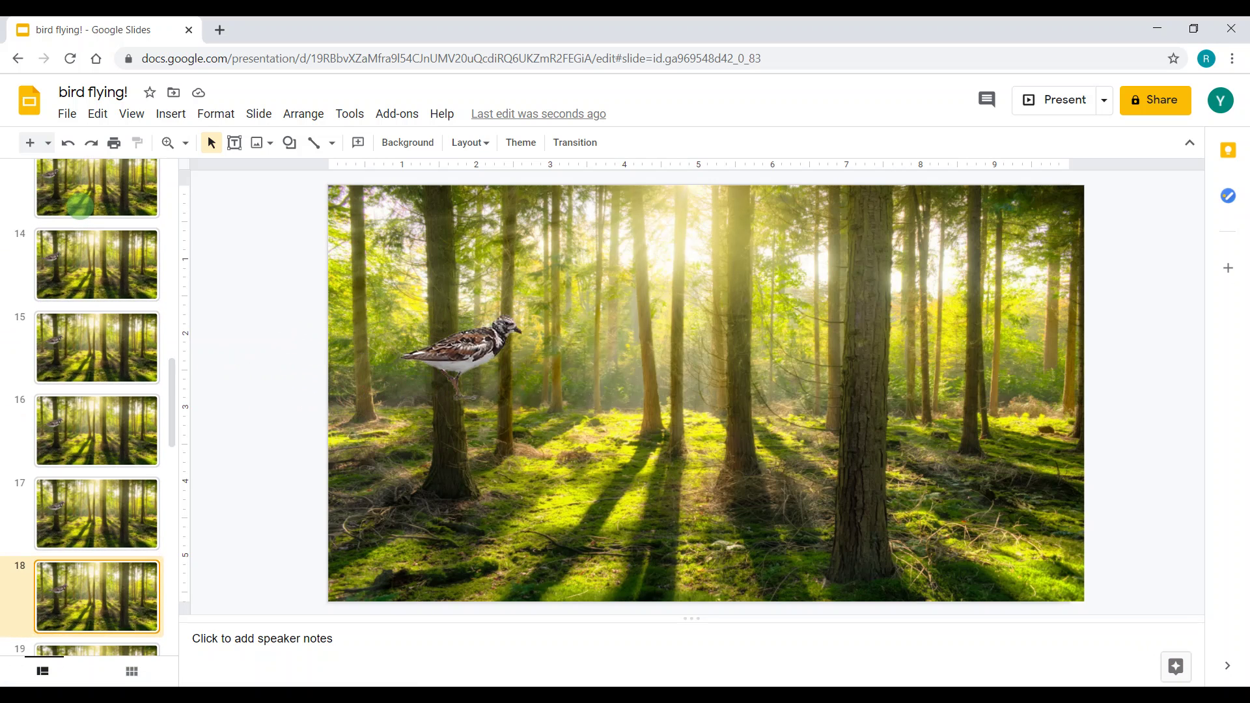
pyautogui.press('Down')
pyautogui.press('Down')
pyautogui.press('Down')
pyautogui.press('Down')
pyautogui.press('Down')
pyautogui.press('Down')
pyautogui.press('Down')
pyautogui.press('Down')
pyautogui.press('Down')
pyautogui.press('Down')
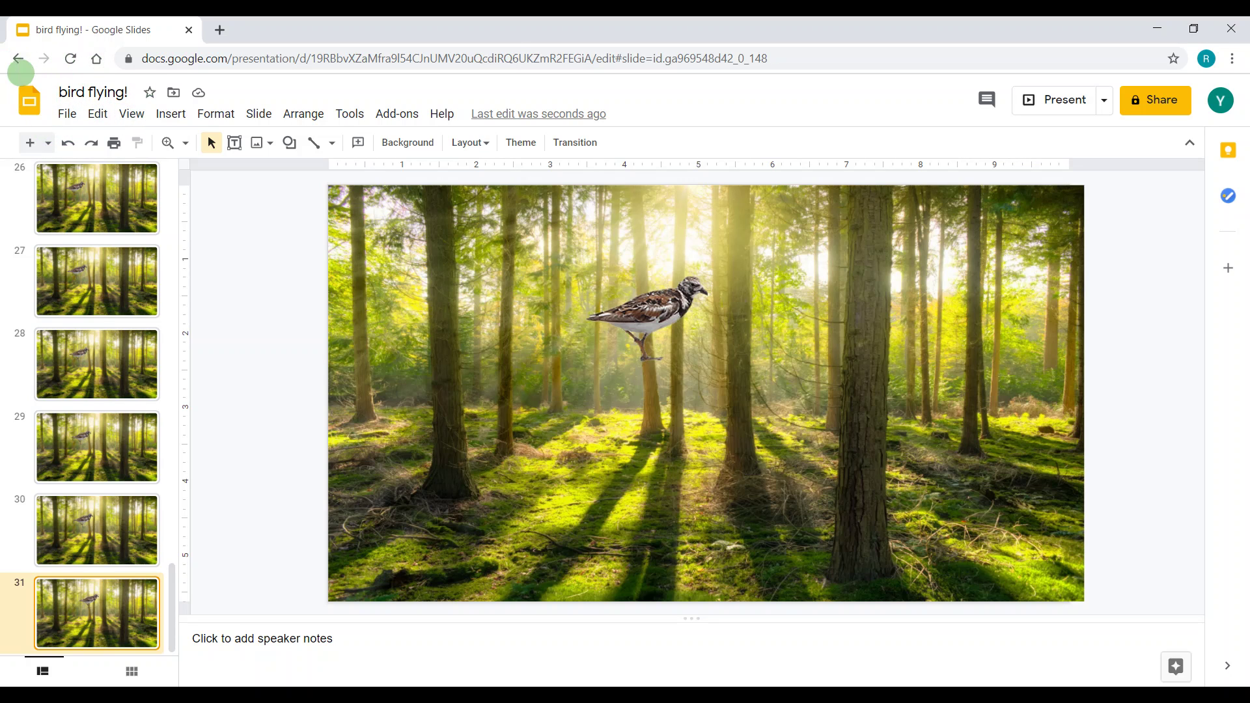
pyautogui.click(65, 115)
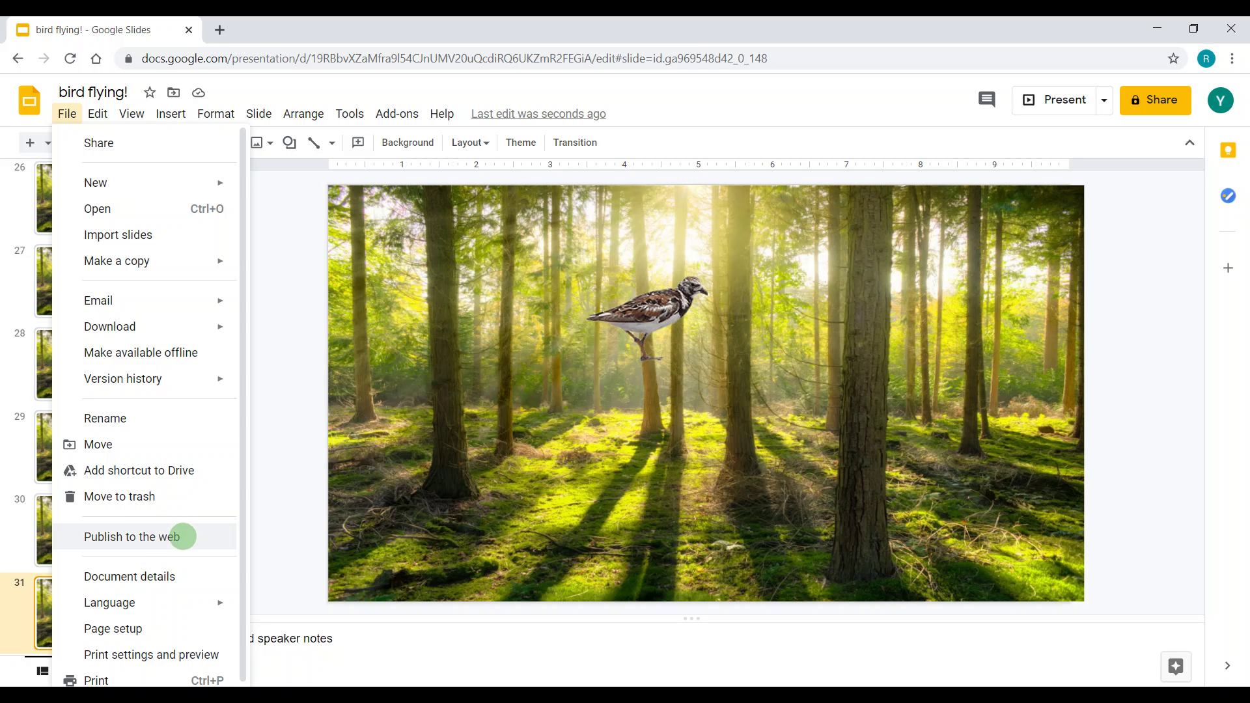
# Publish the deck as a link, auto-advancing every 3 seconds and restarting after the last slide
pyautogui.click(184, 541)
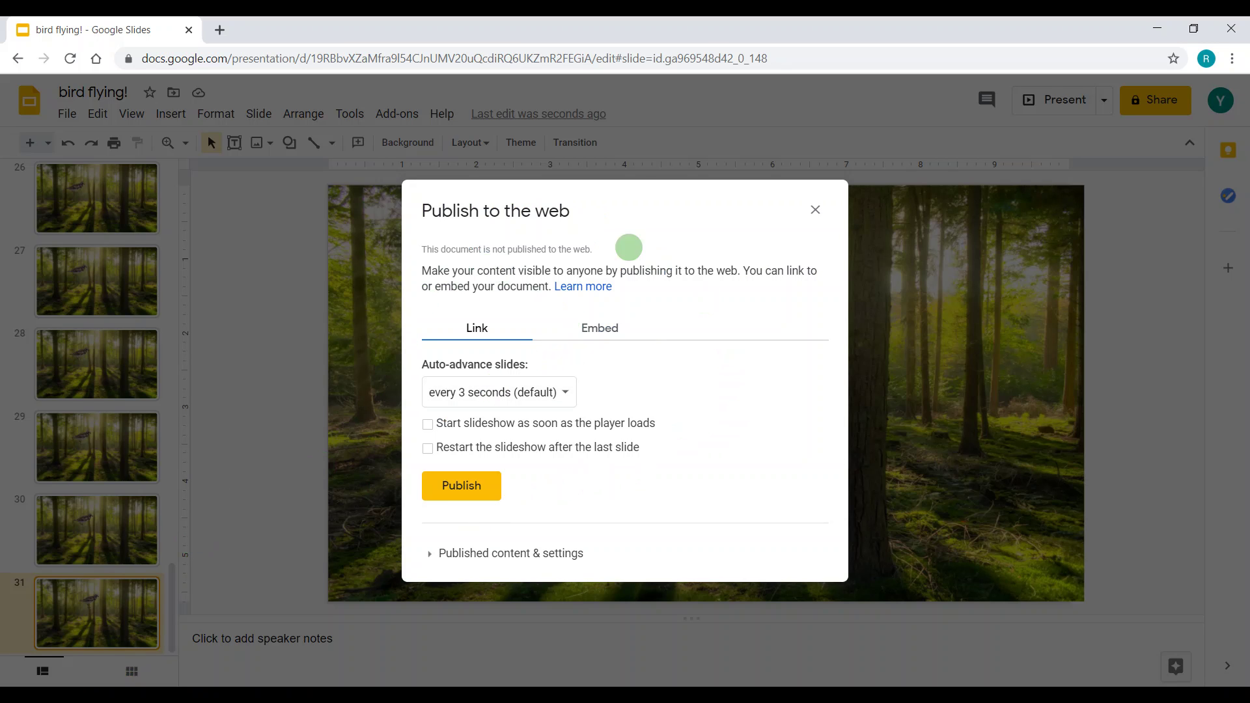
pyautogui.click(527, 403)
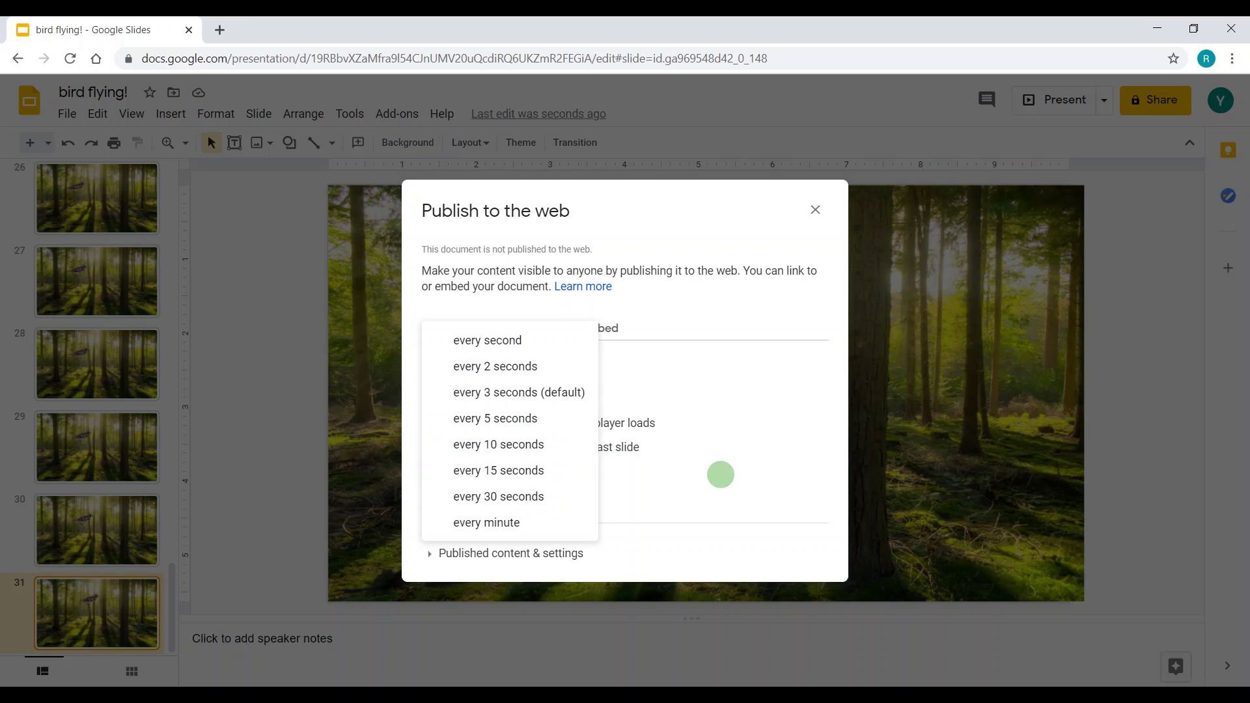
pyautogui.click(716, 306)
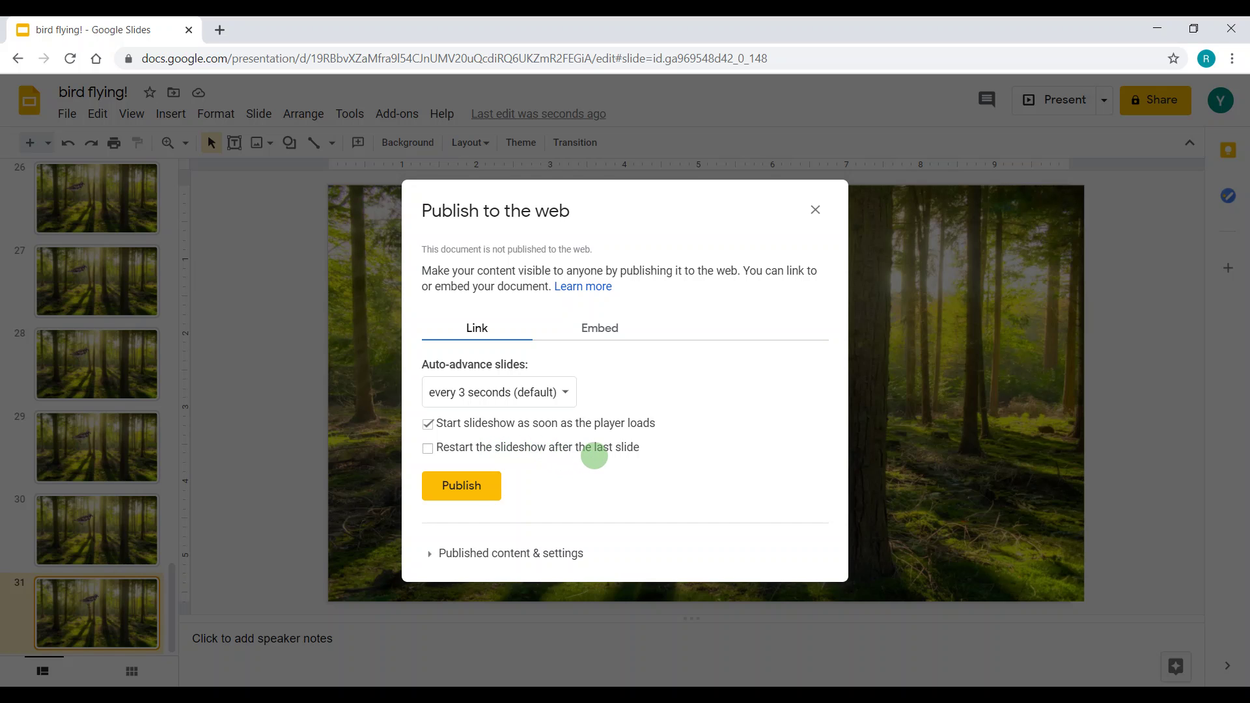
pyautogui.click(594, 456)
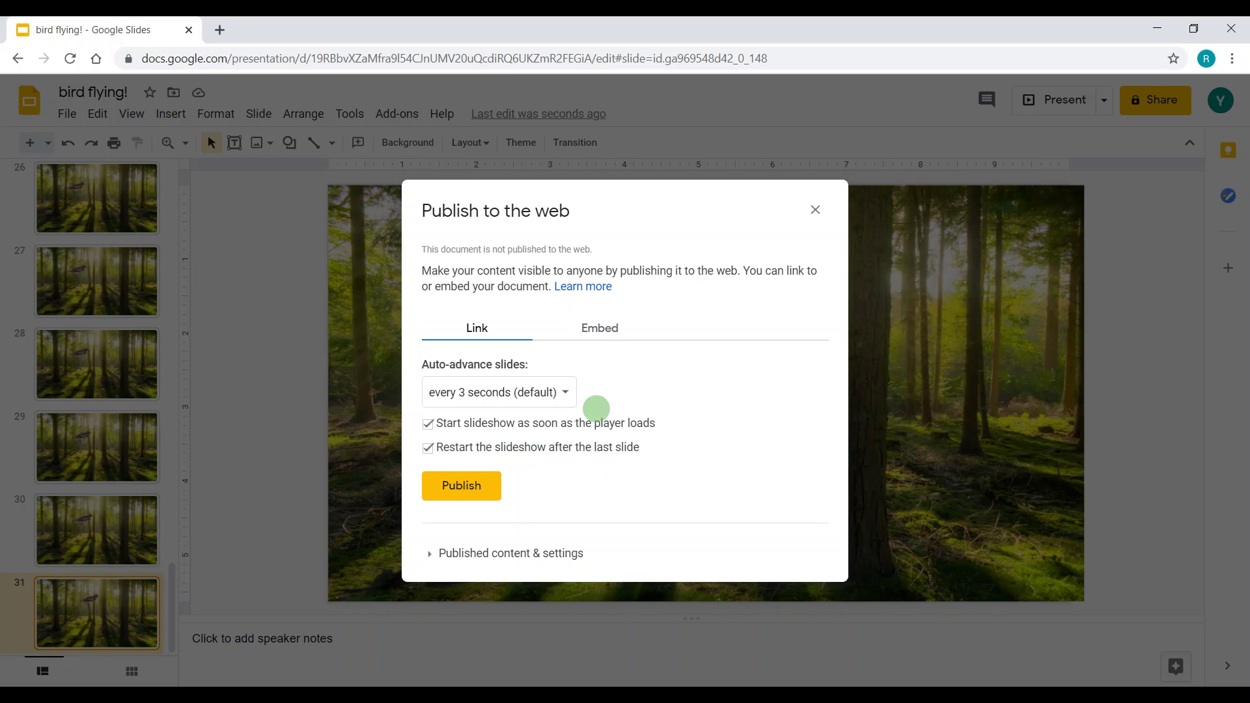
pyautogui.click(466, 554)
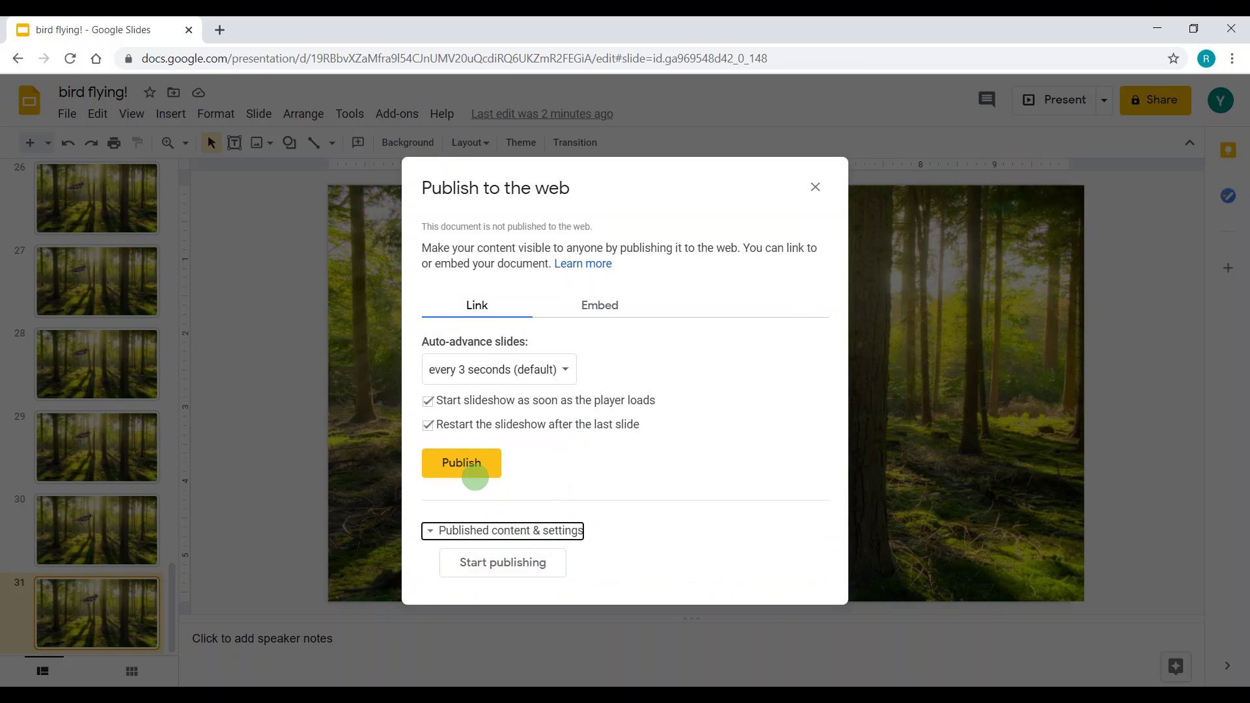
pyautogui.click(475, 477)
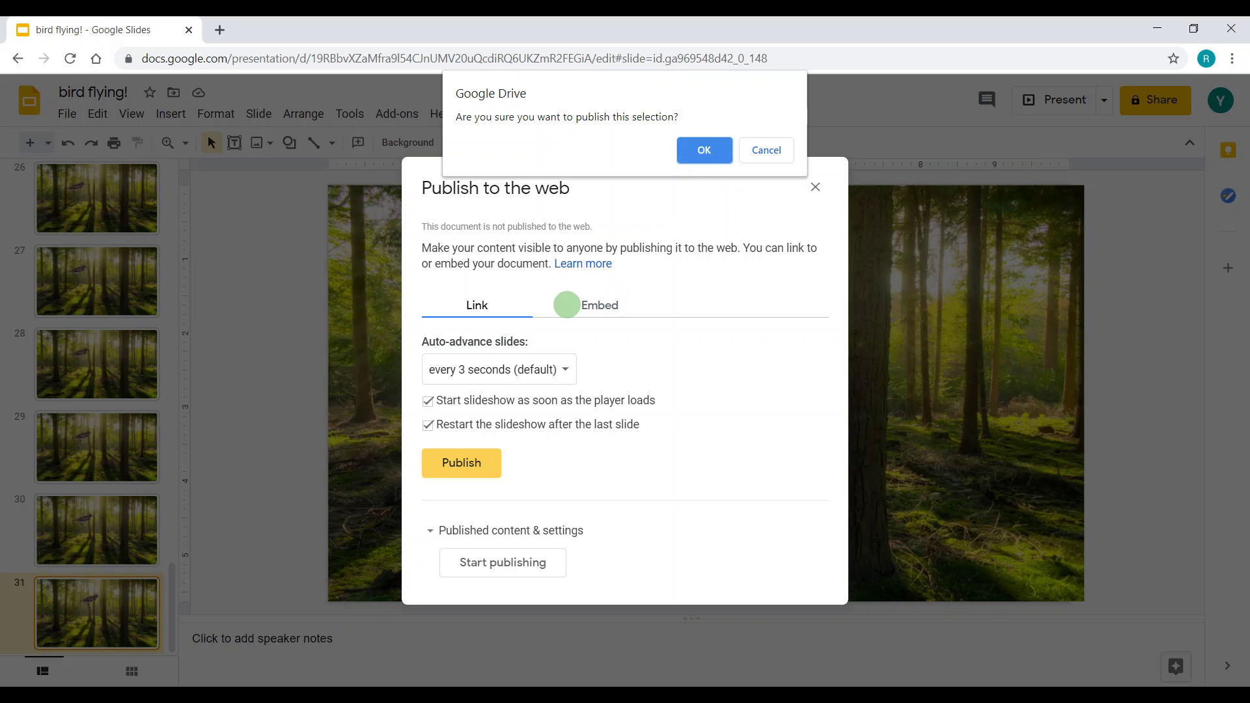
pyautogui.click(768, 153)
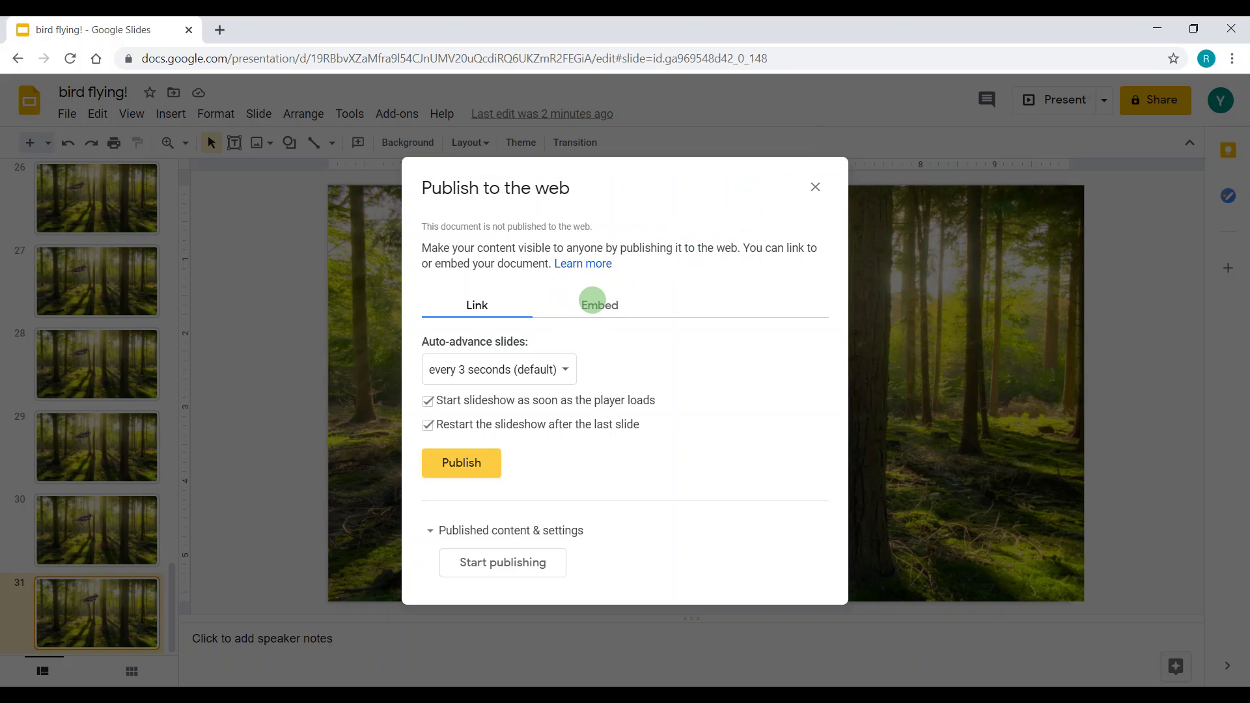
pyautogui.click(592, 303)
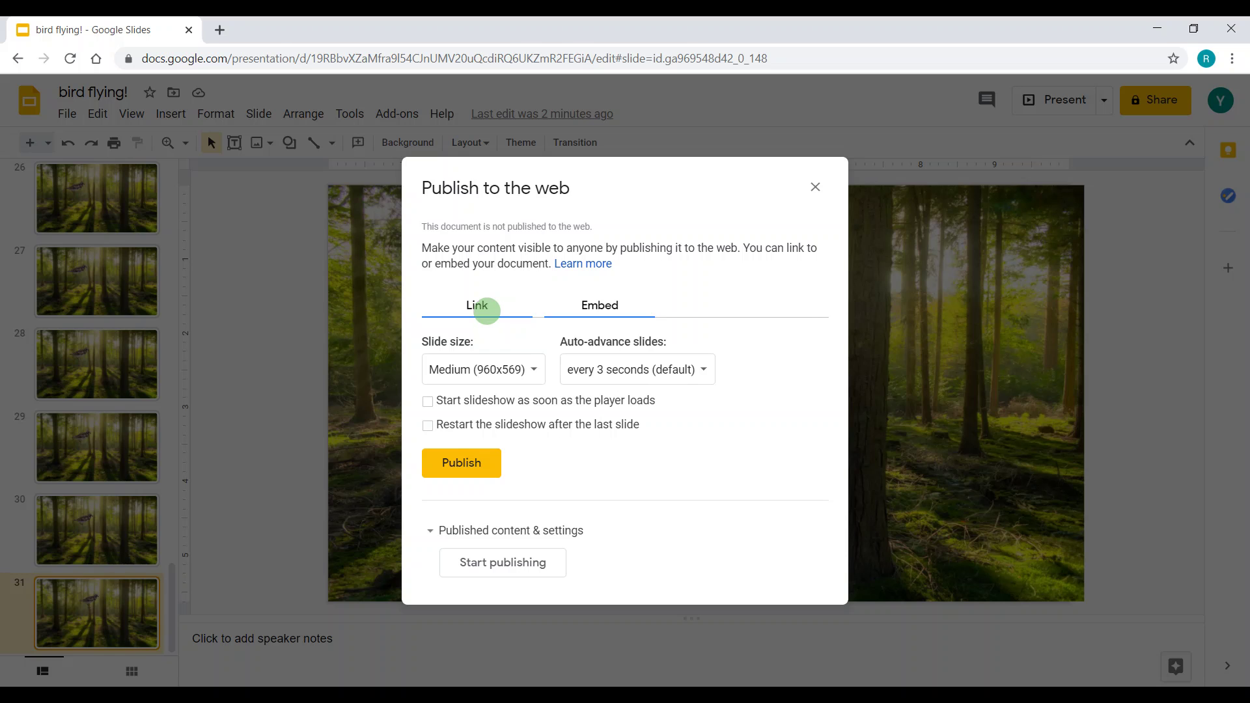
pyautogui.click(488, 461)
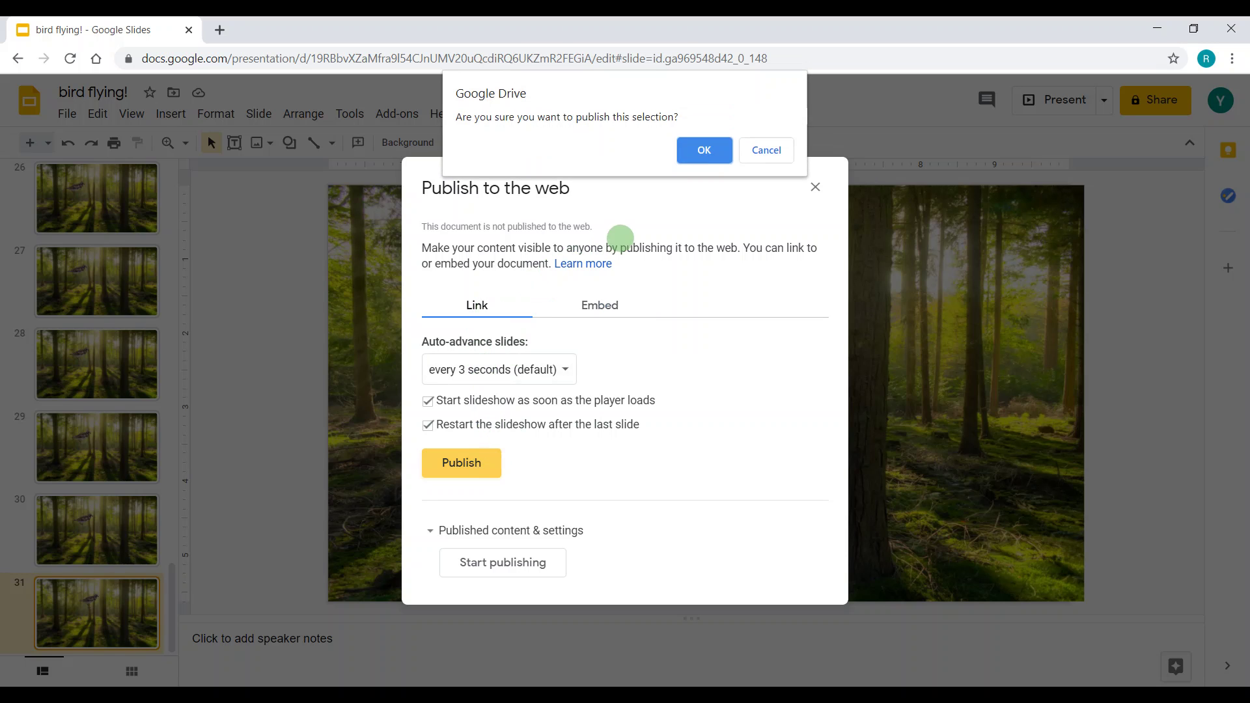
pyautogui.click(703, 150)
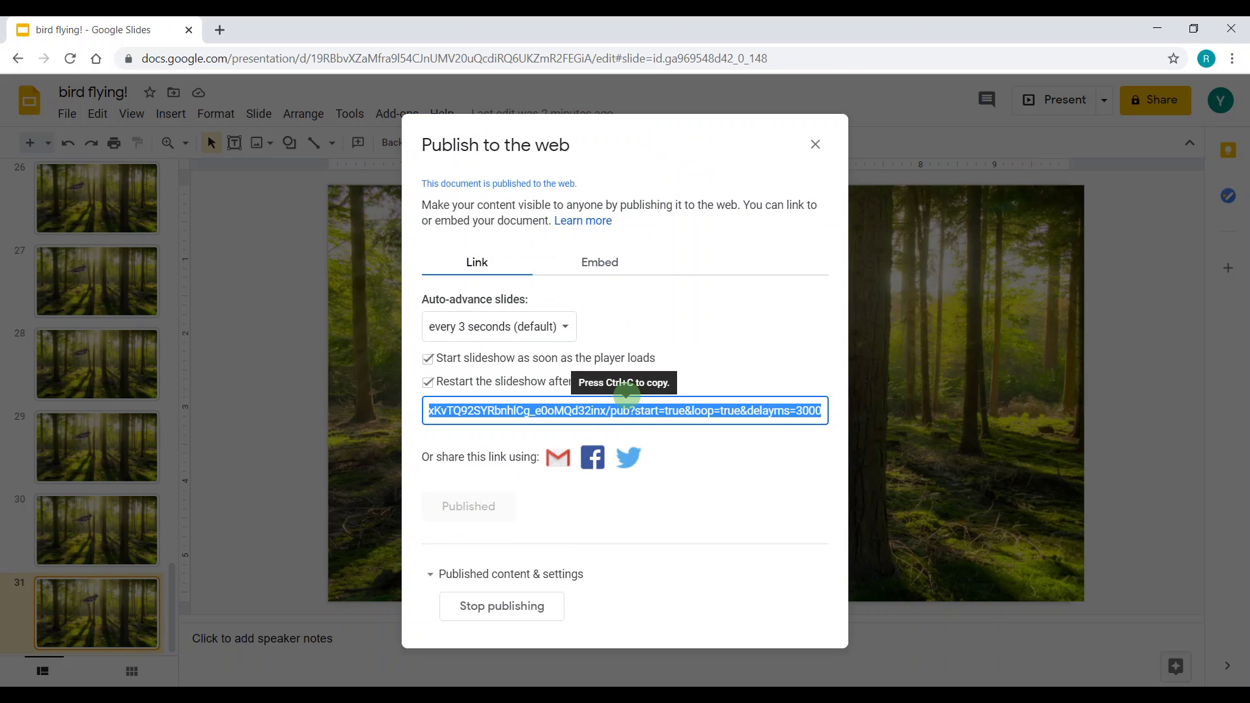
# Select the full published slideshow link in the link field
pyautogui.click(684, 460)
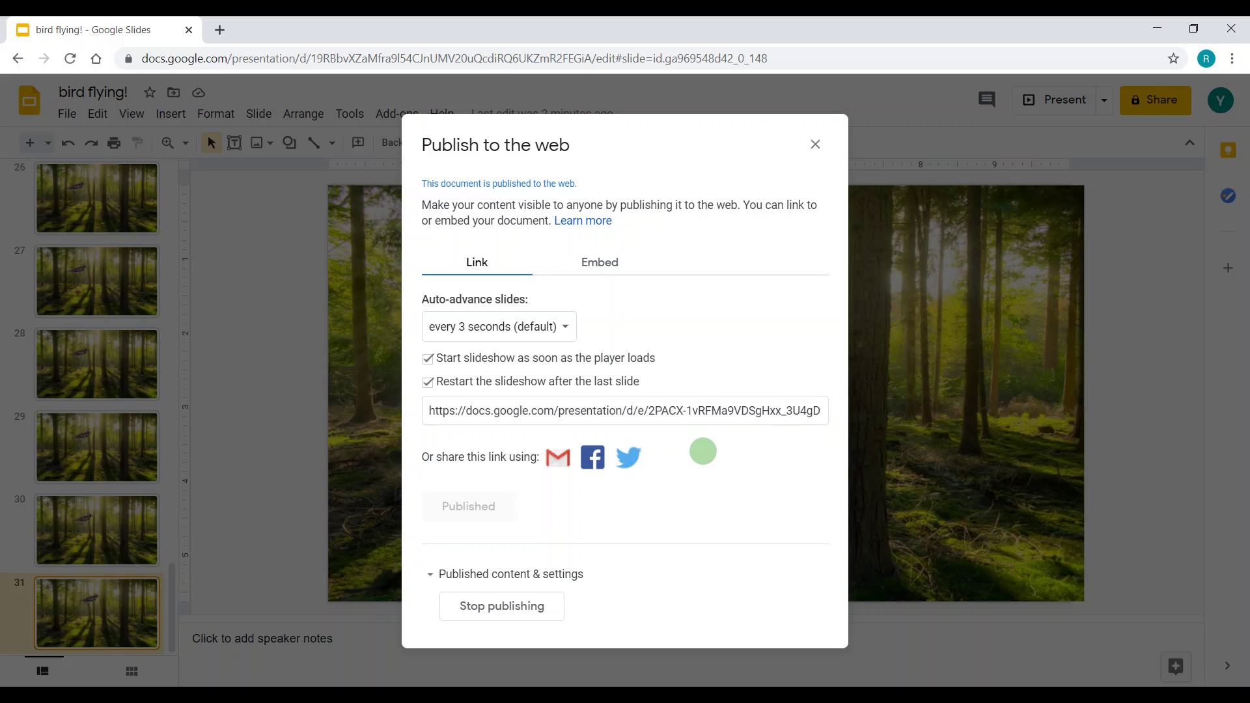
pyautogui.click(696, 415)
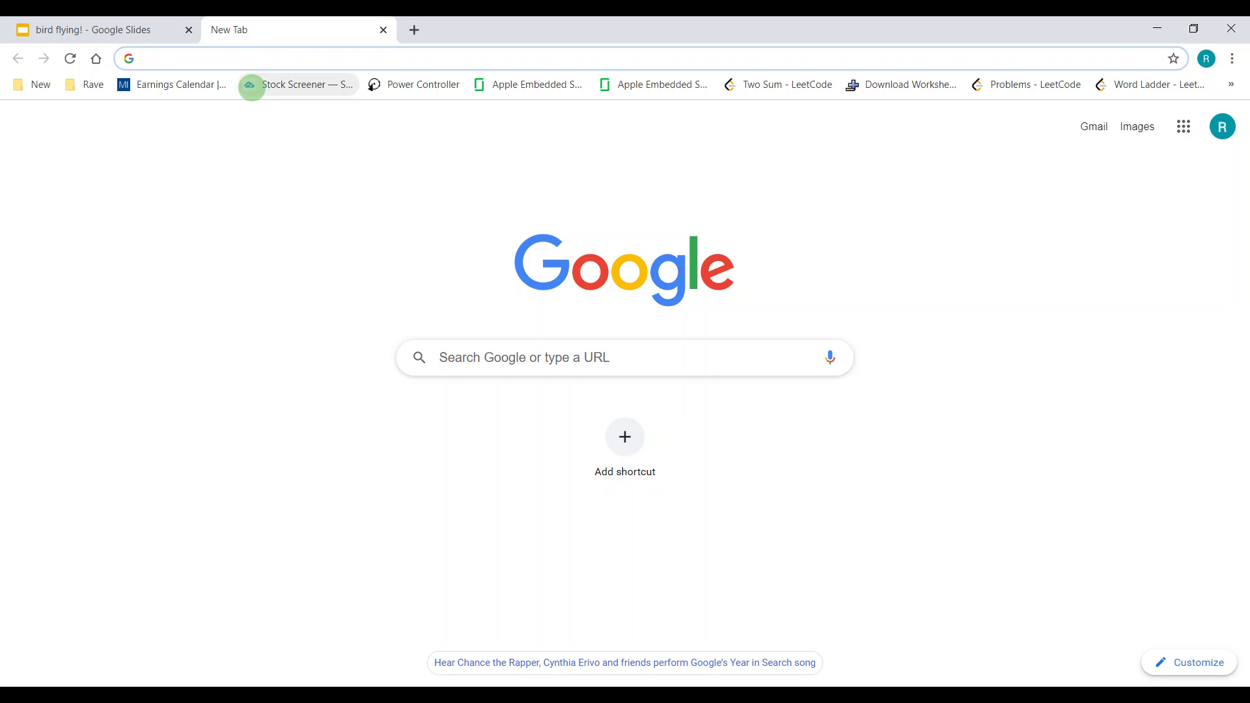
# Paste the published slideshow link into the address bar and start replacing delayms=3000
pyautogui.write('https://docs.google.com/presentation/d/e/2PACX-1vRFMa9VDSgHxx_3U4gD2UIxP8o9Ho4j2YRoqf-ifJwqYX3MdGBBxKvTQ92SYRbnhlCg_e0oMQd32inx/pub?start=true&loop=true&delayms=3000')
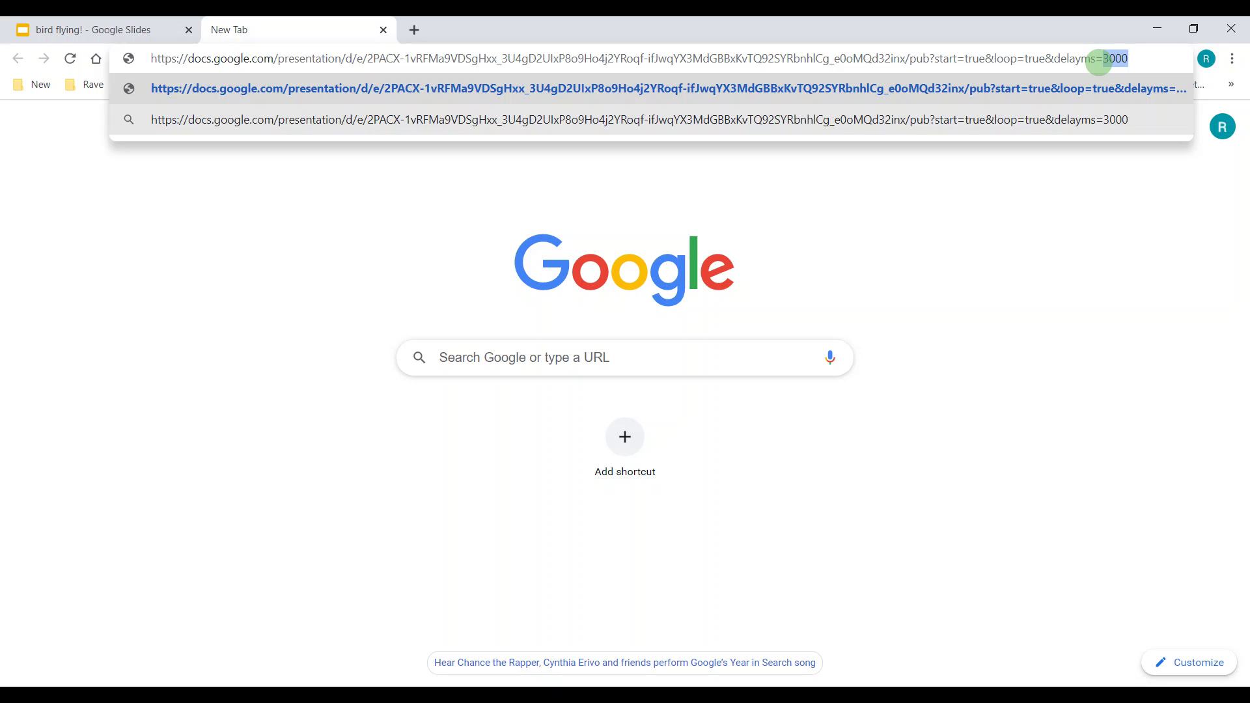
pyautogui.write('1')
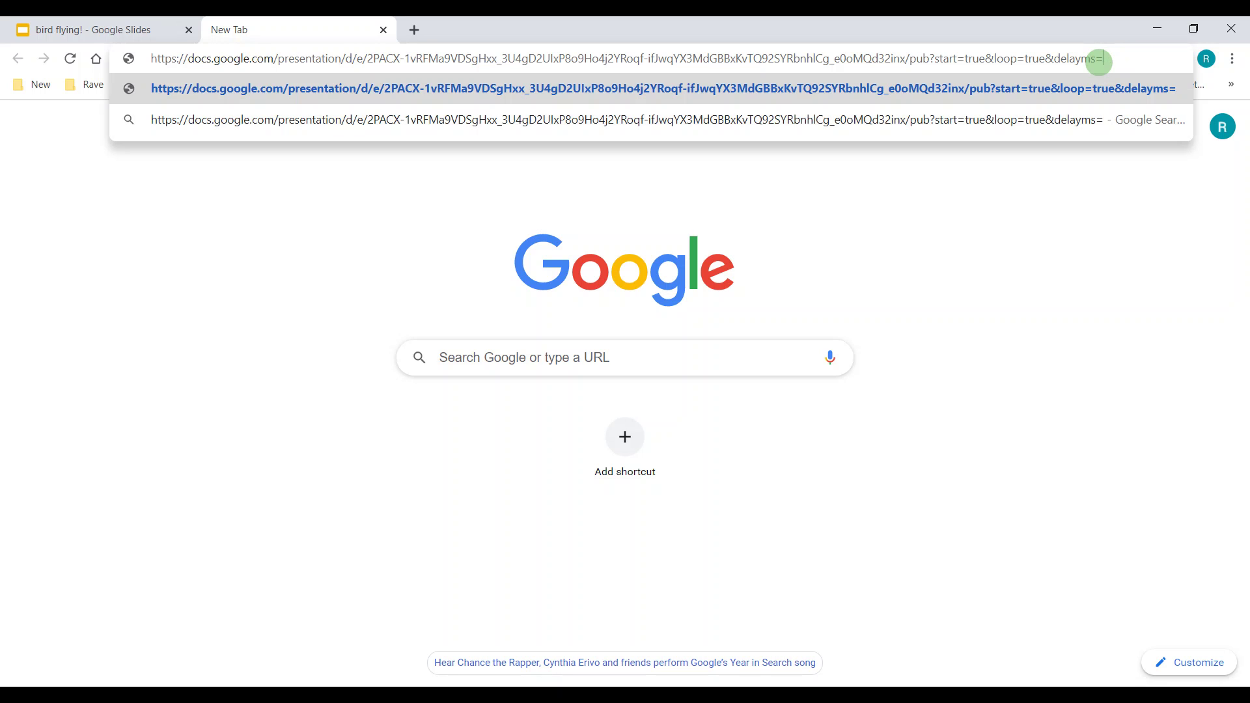